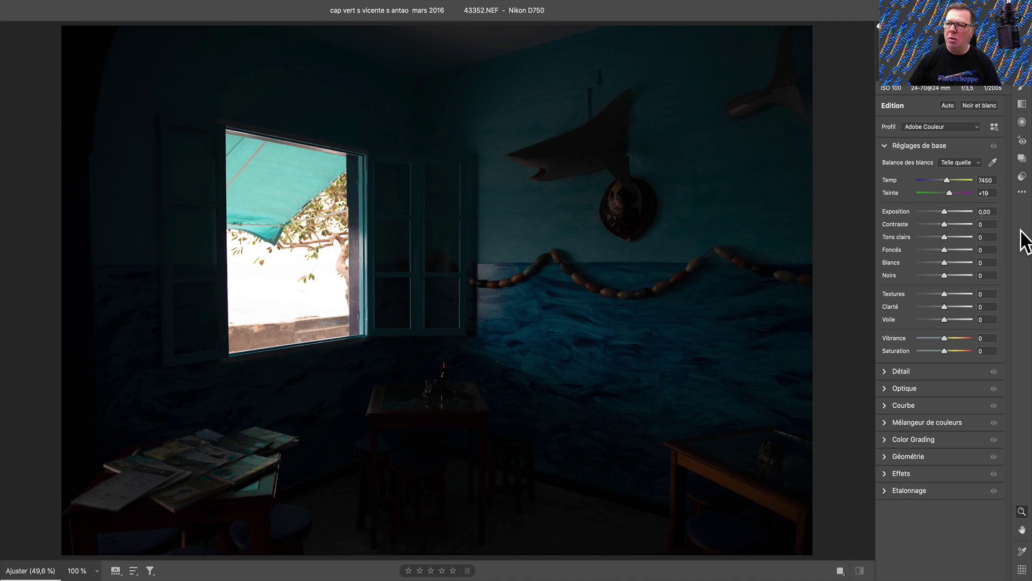
Apply the automatic raw adjustments to the room photo and duplicate its background layer.
left_click(948, 106)
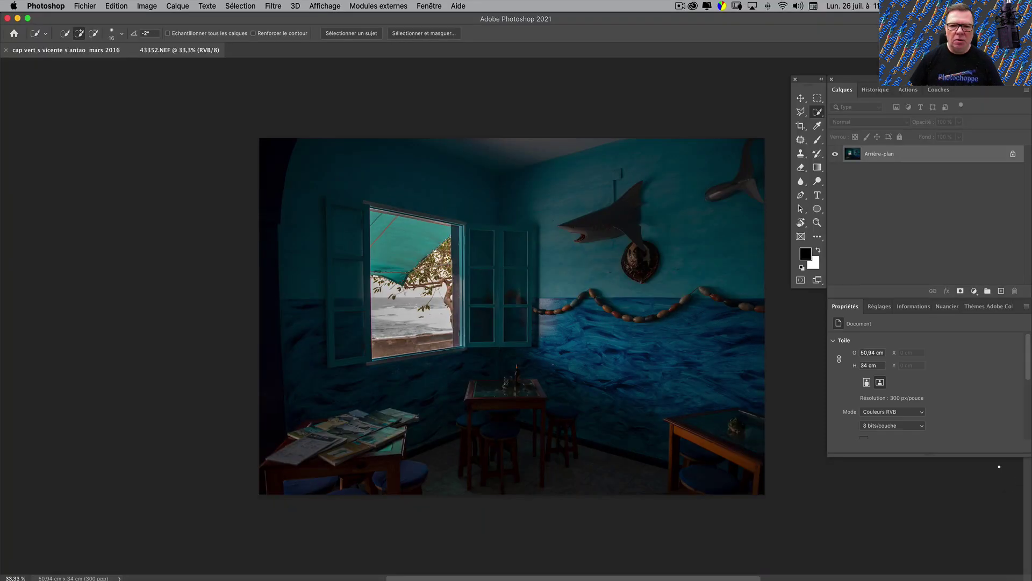
left_click_drag(590, 396, 514, 355)
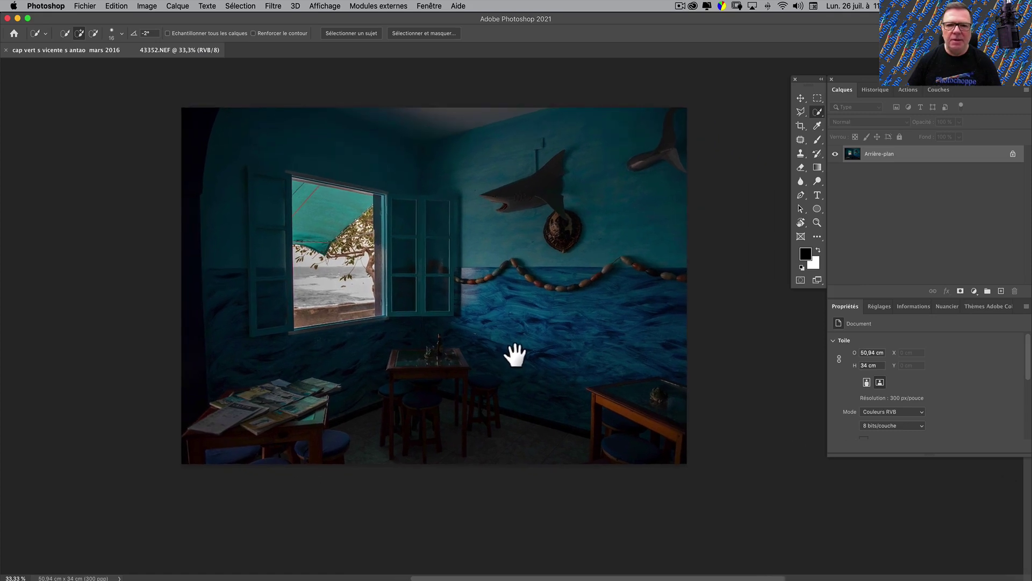
left_click_drag(975, 161, 1000, 291)
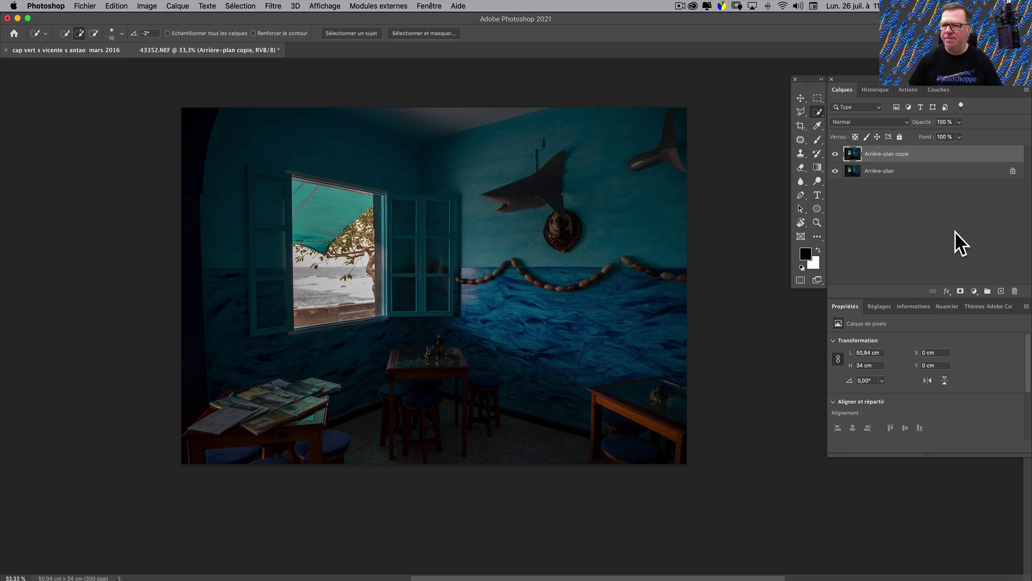
Add a gradient fill layer above the background copy and open its gradient for editing.
left_click(974, 291)
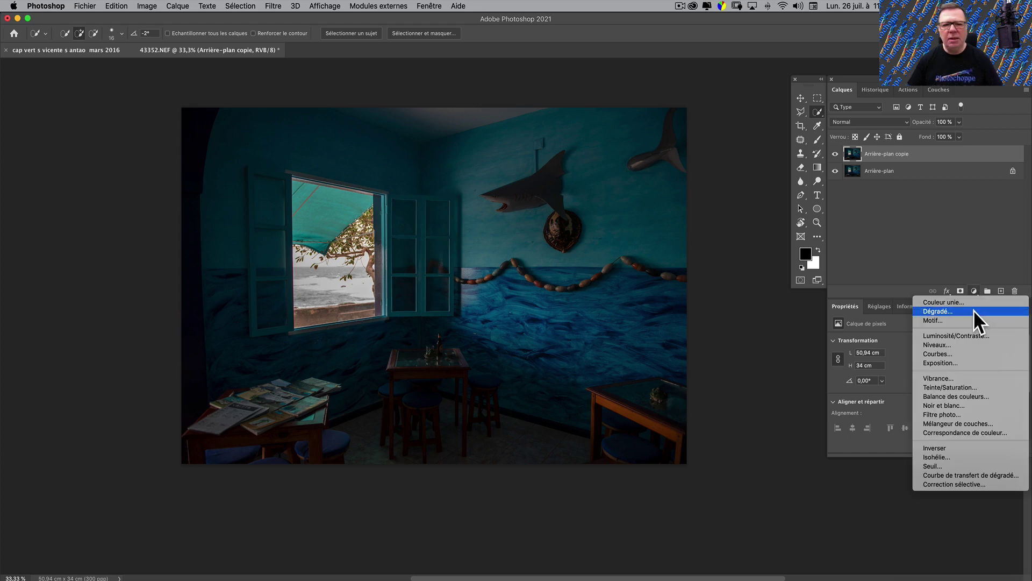
left_click(973, 311)
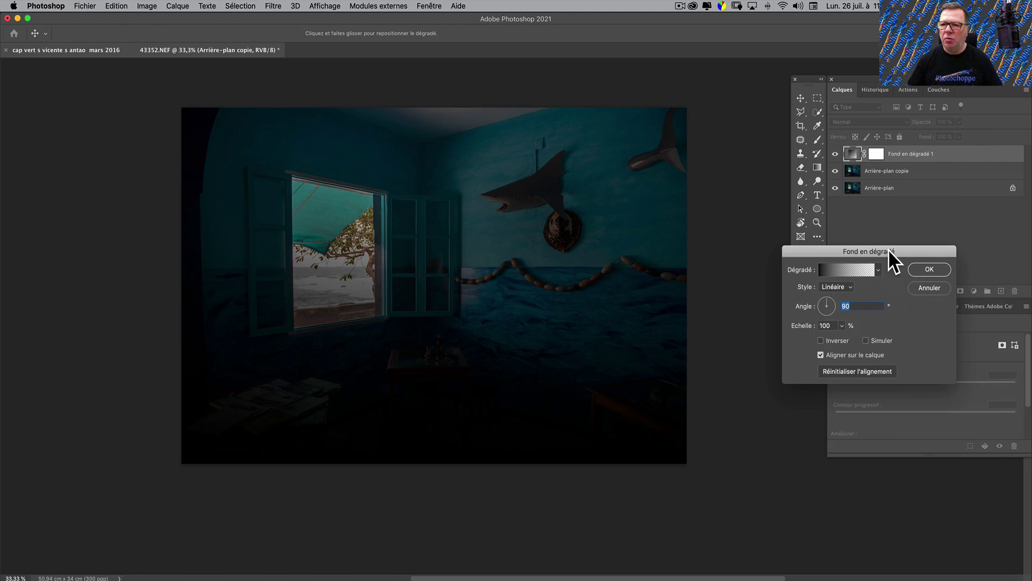
left_click(857, 269)
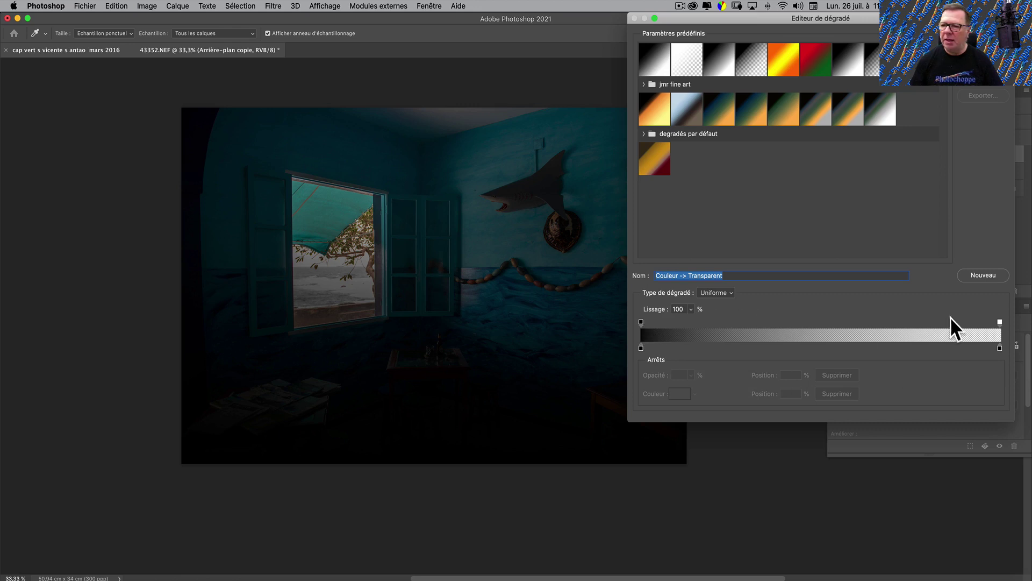
Check the black-to-transparent gradient's opacity and colour stops and remove its end colour stop.
left_click(642, 323)
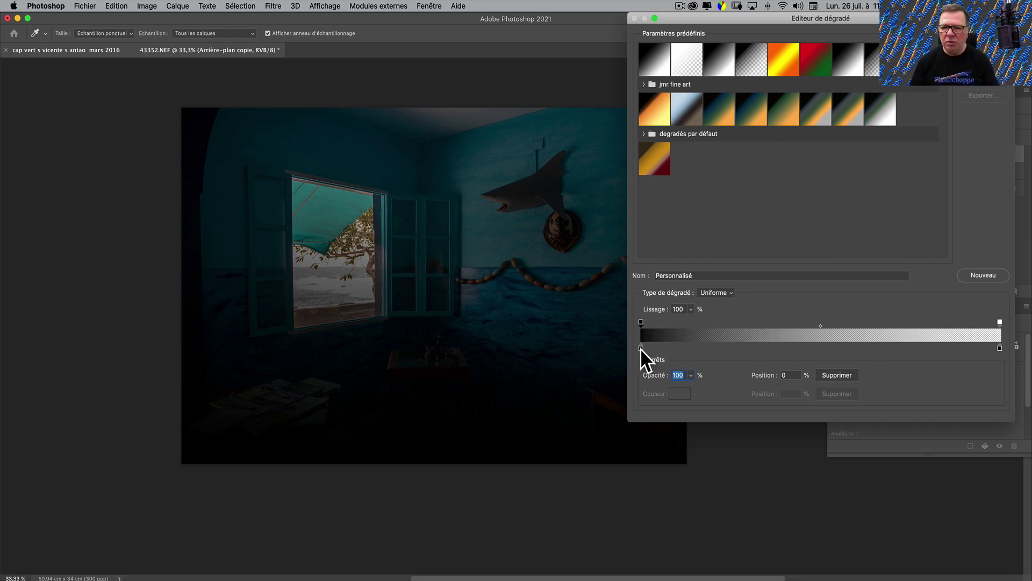
left_click(641, 349)
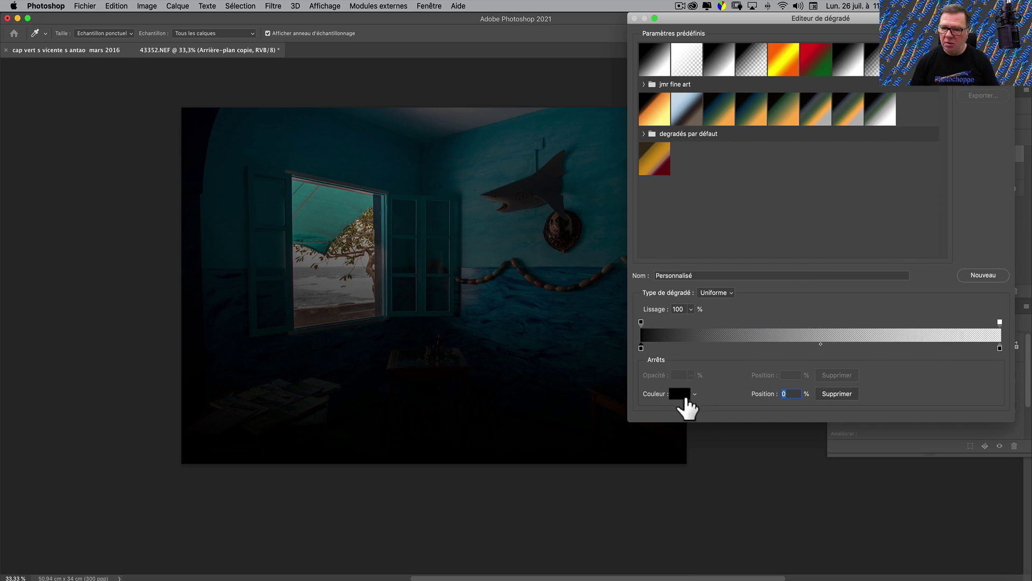
left_click(680, 393)
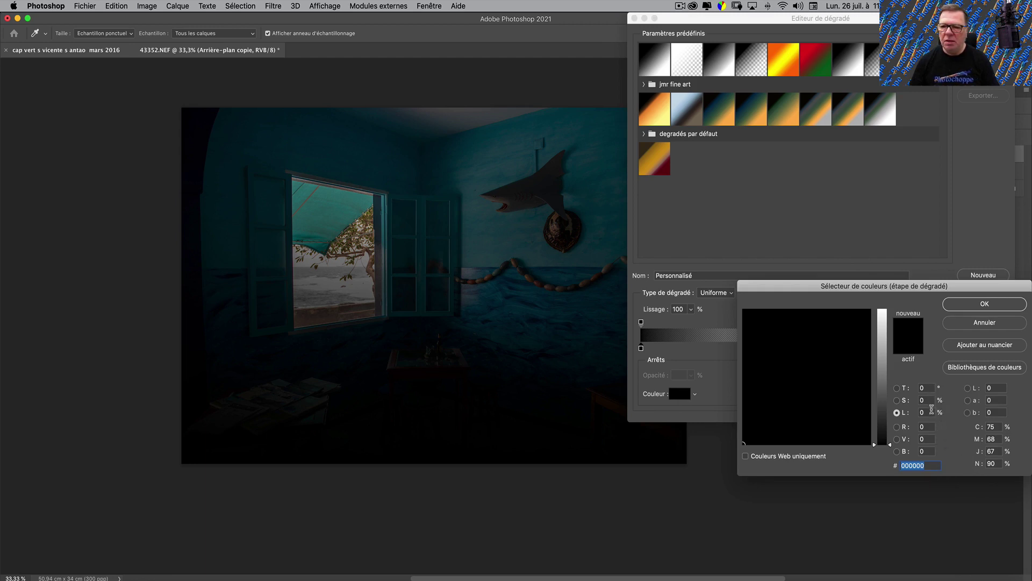
left_click(976, 305)
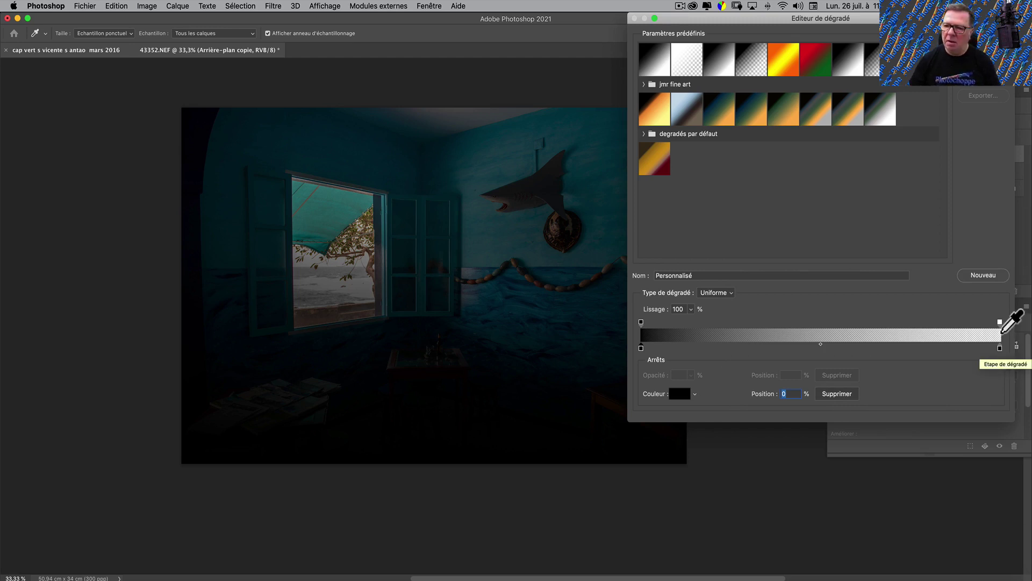
left_click(999, 321)
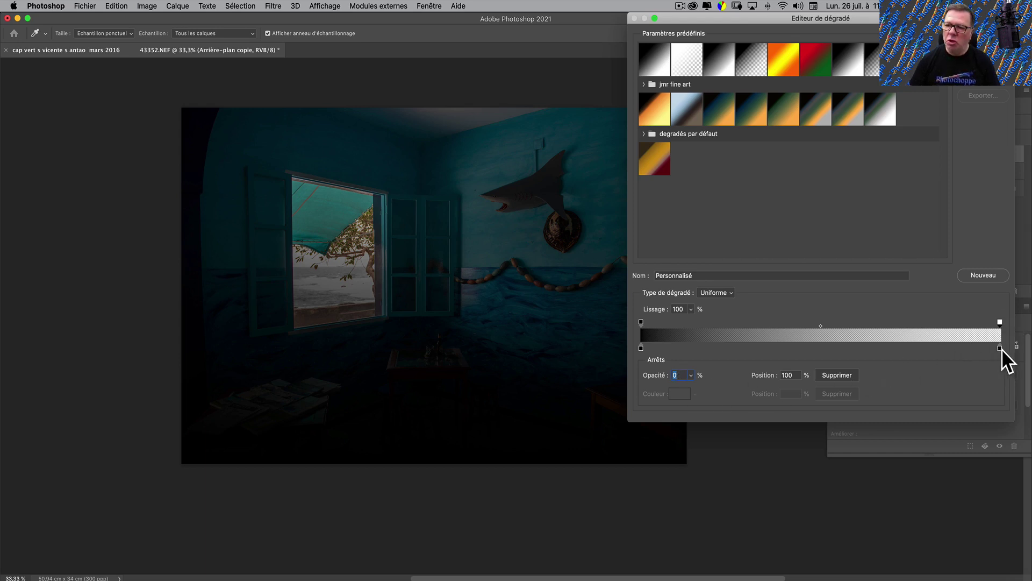
left_click_drag(1000, 348, 988, 369)
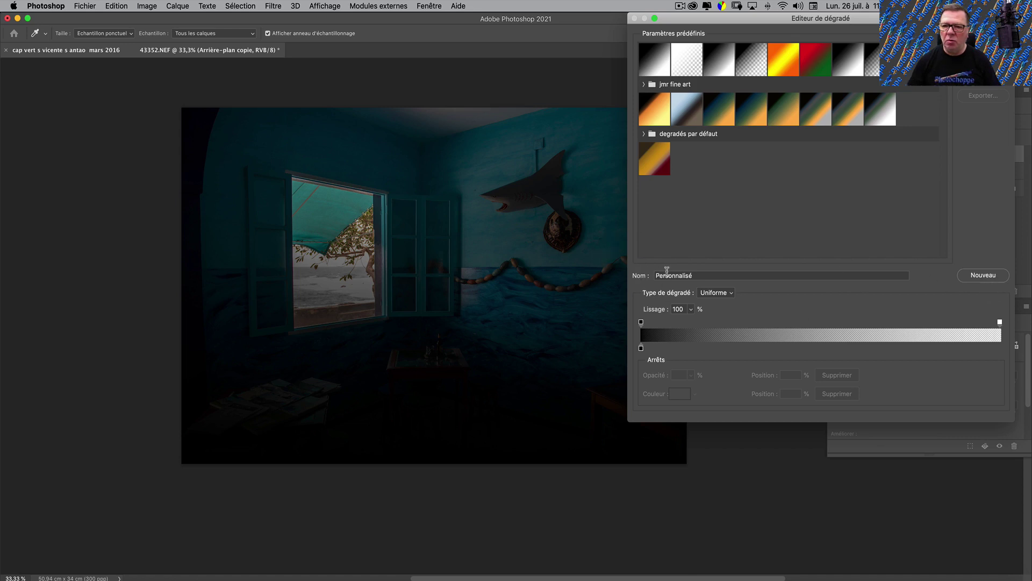
double_click(691, 276)
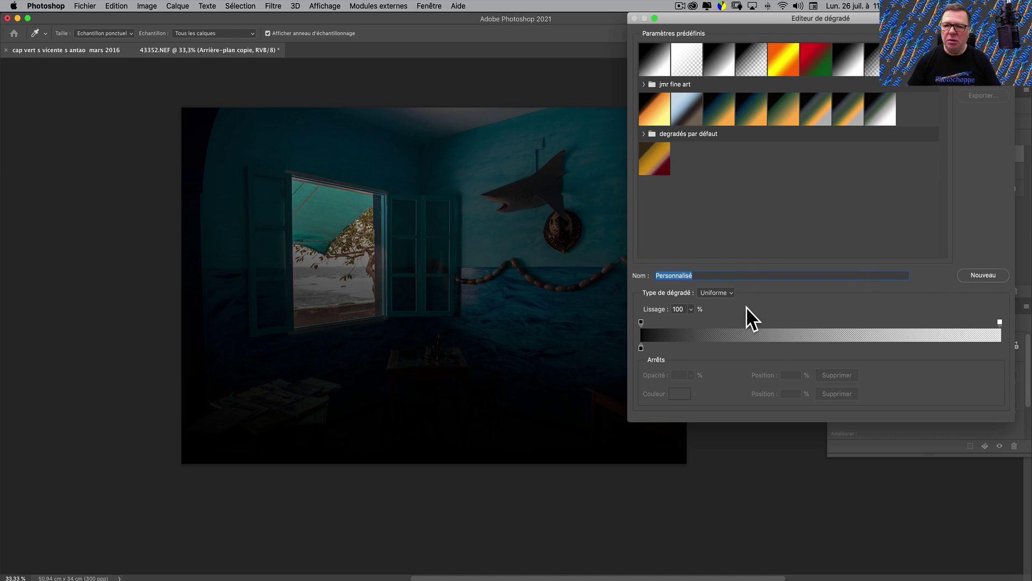
Choose the "blanc vers transp" preset, check its opacity stops and ffffff colour stop, and accept the gradient.
left_click(685, 64)
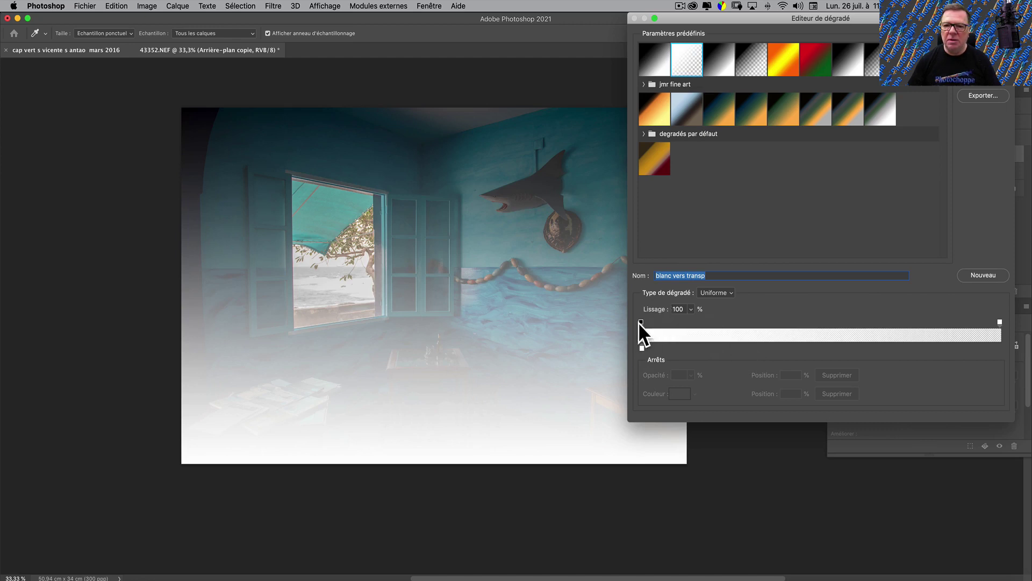
left_click(640, 322)
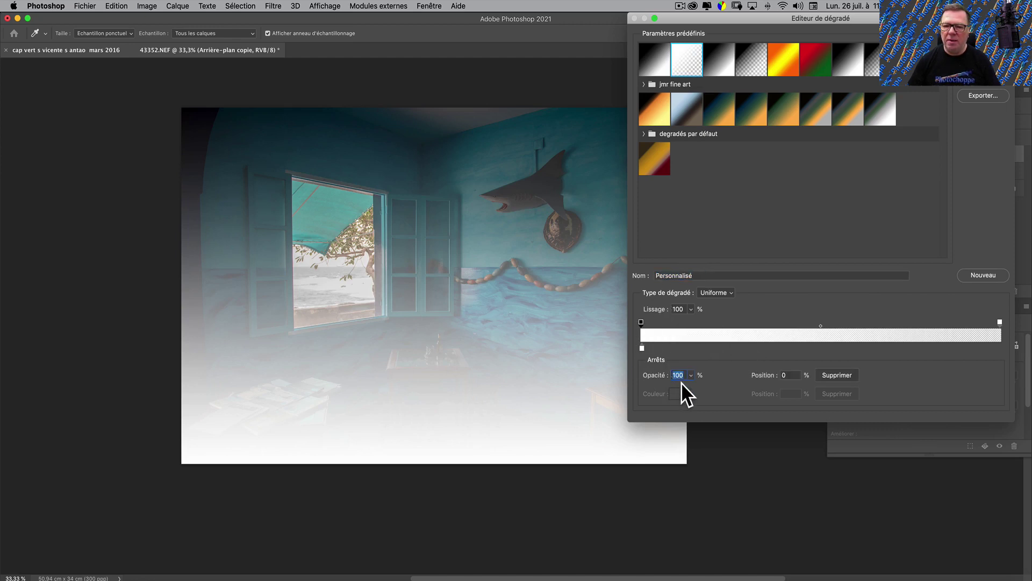
left_click(1000, 322)
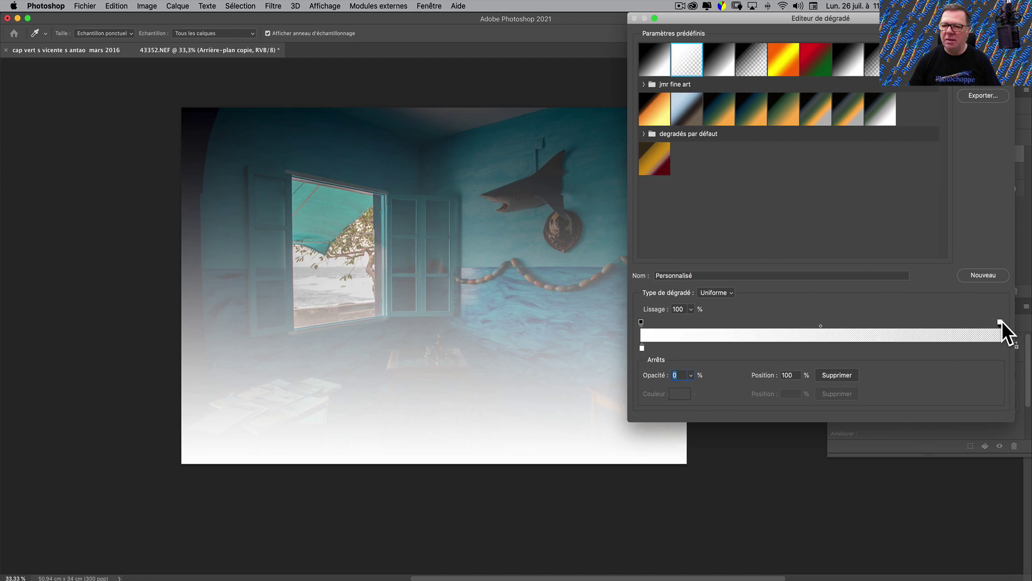
left_click(642, 347)
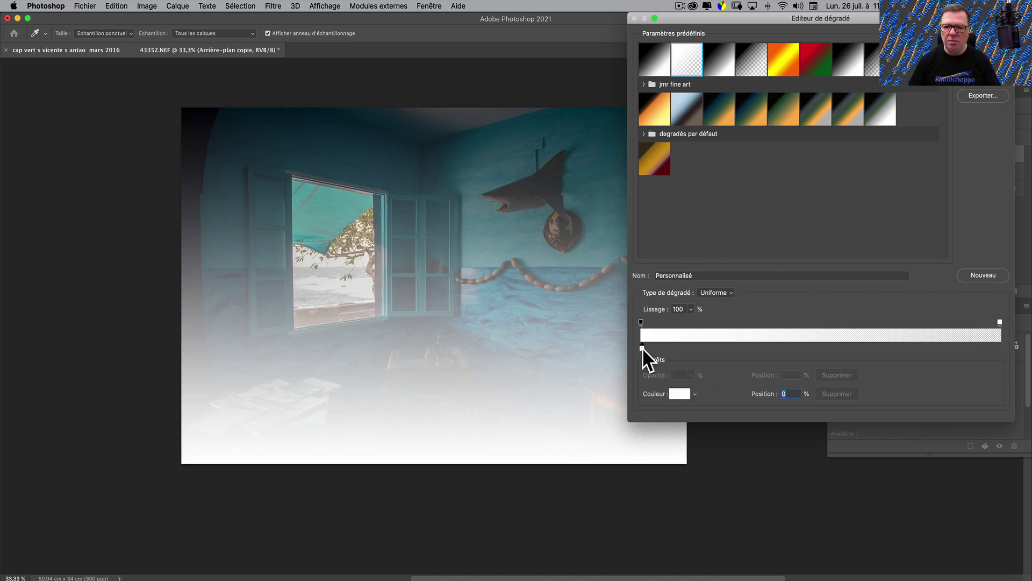
left_click(679, 395)
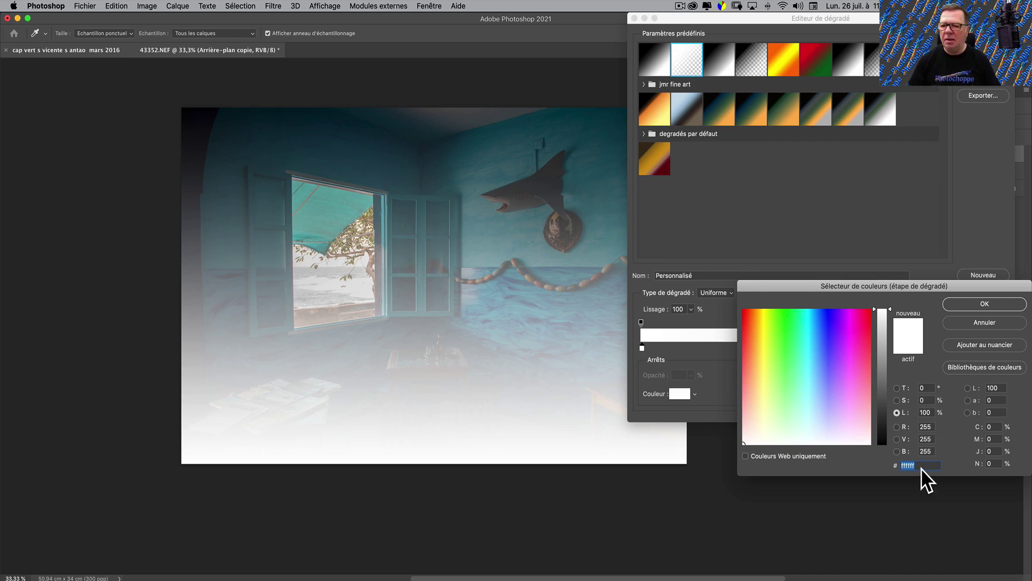
left_click(991, 302)
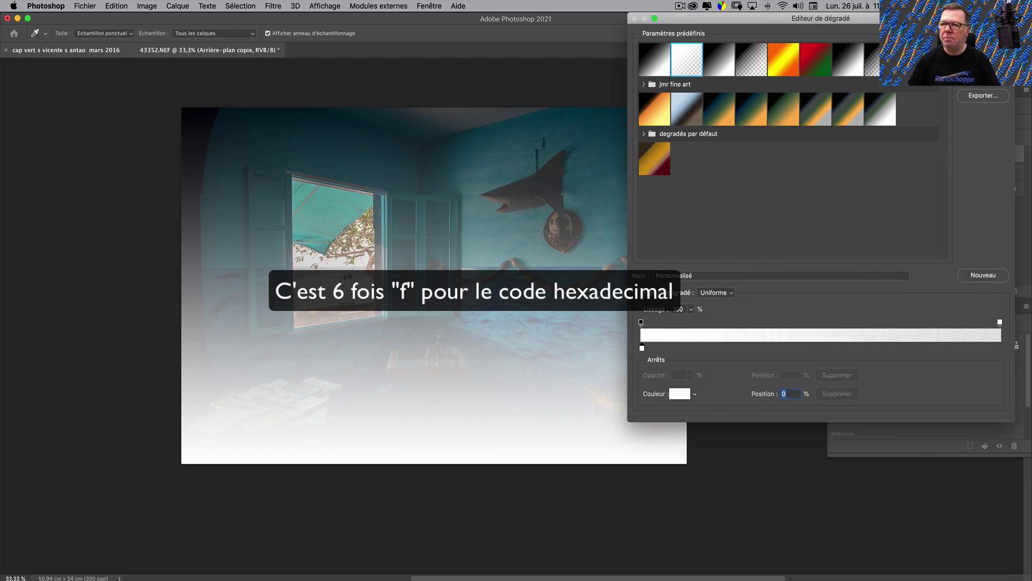
left_click(983, 44)
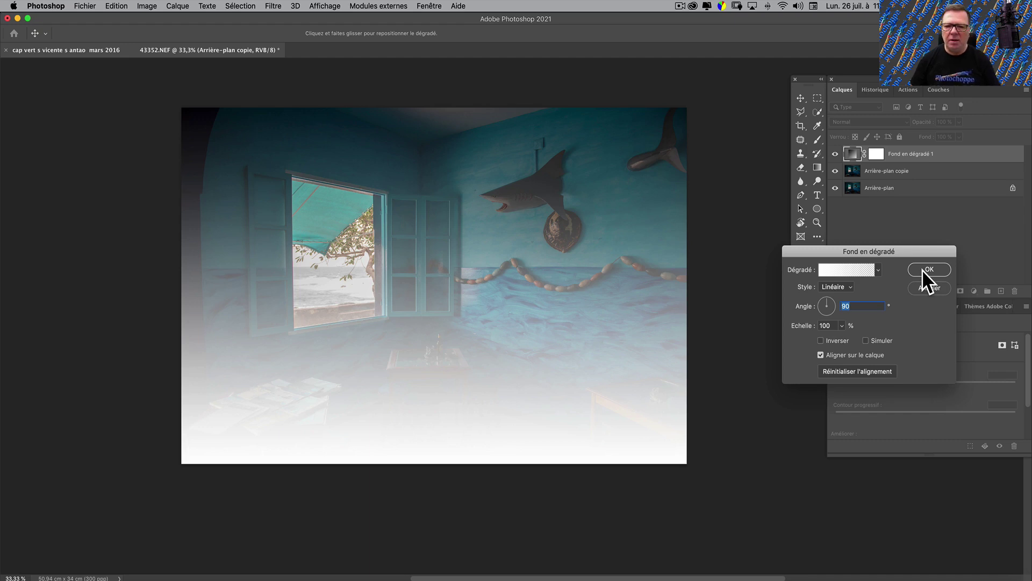
Try the Radial style on the gradient fill and return it to Linéaire.
left_click_drag(900, 250, 954, 223)
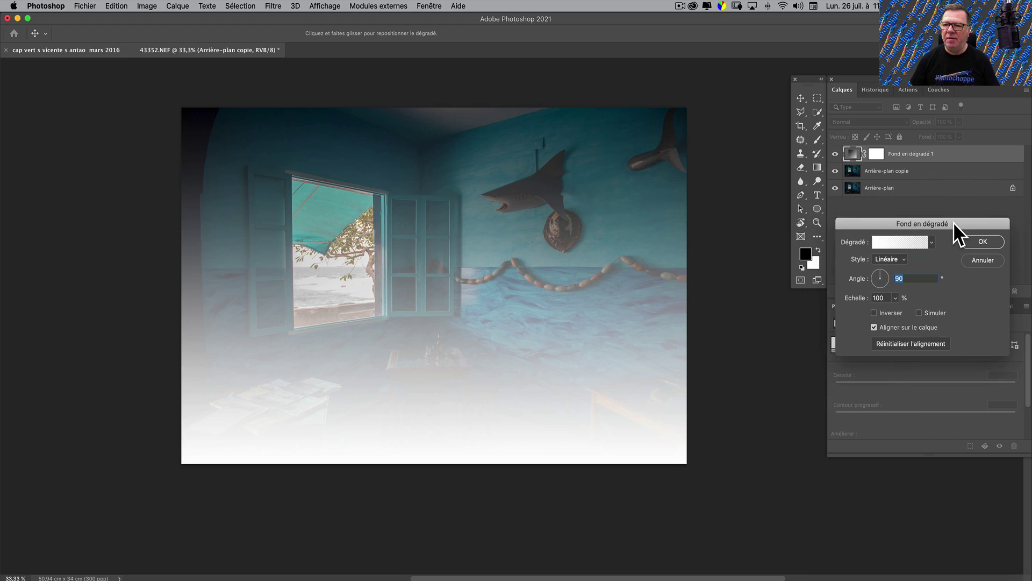
left_click(904, 258)
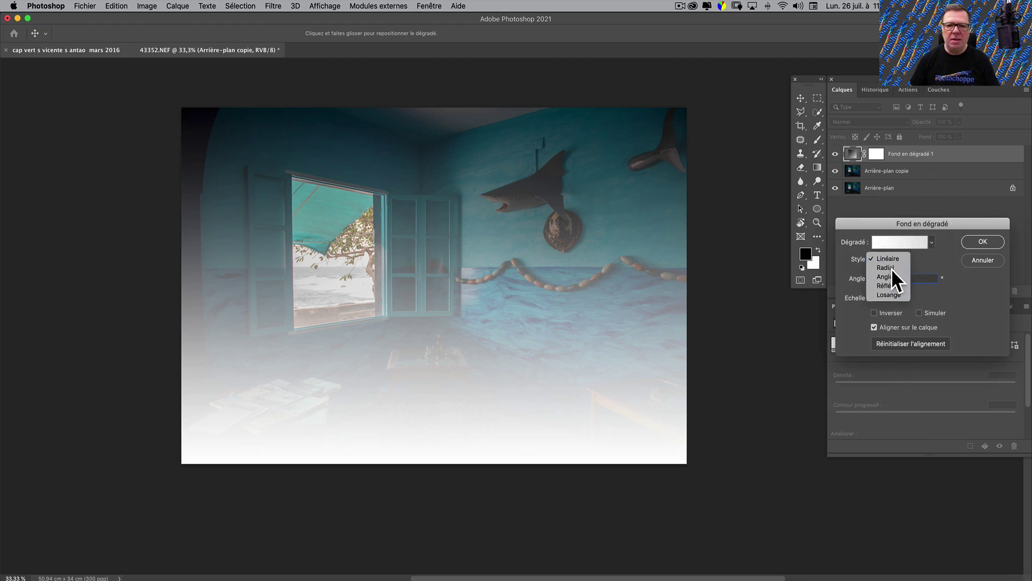
left_click(891, 269)
left_click(904, 259)
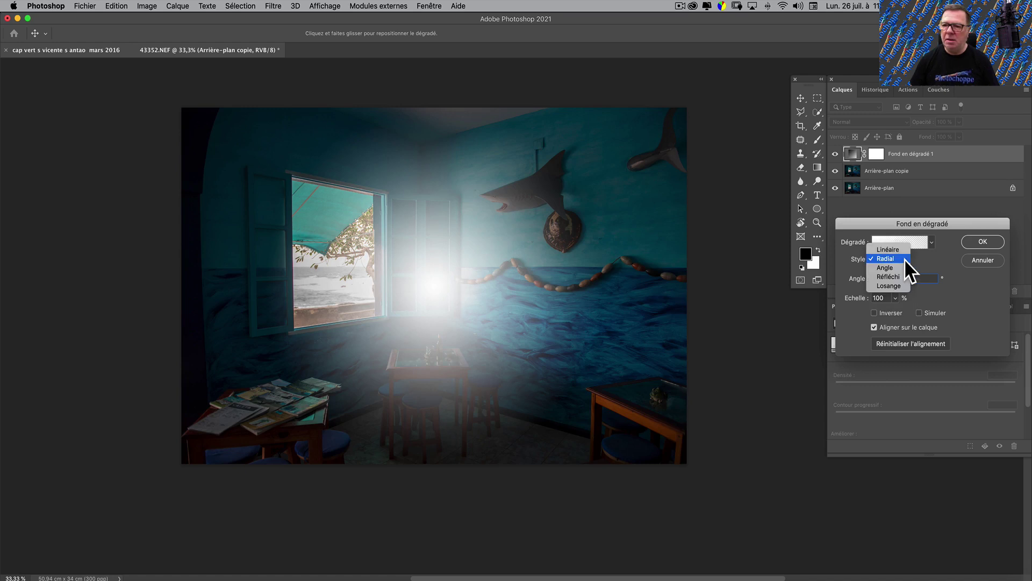
left_click(906, 248)
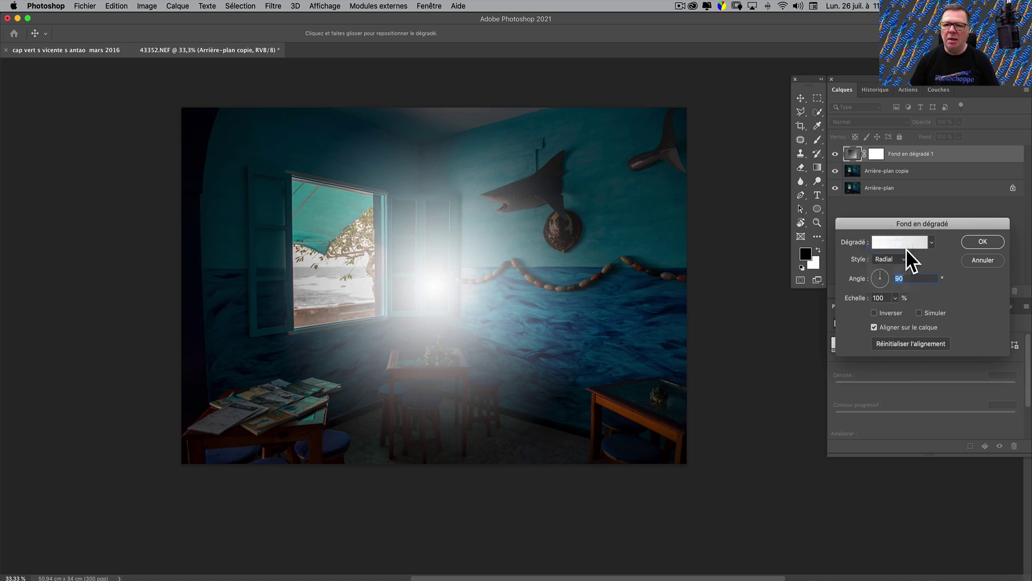
left_click_drag(498, 156, 714, 338)
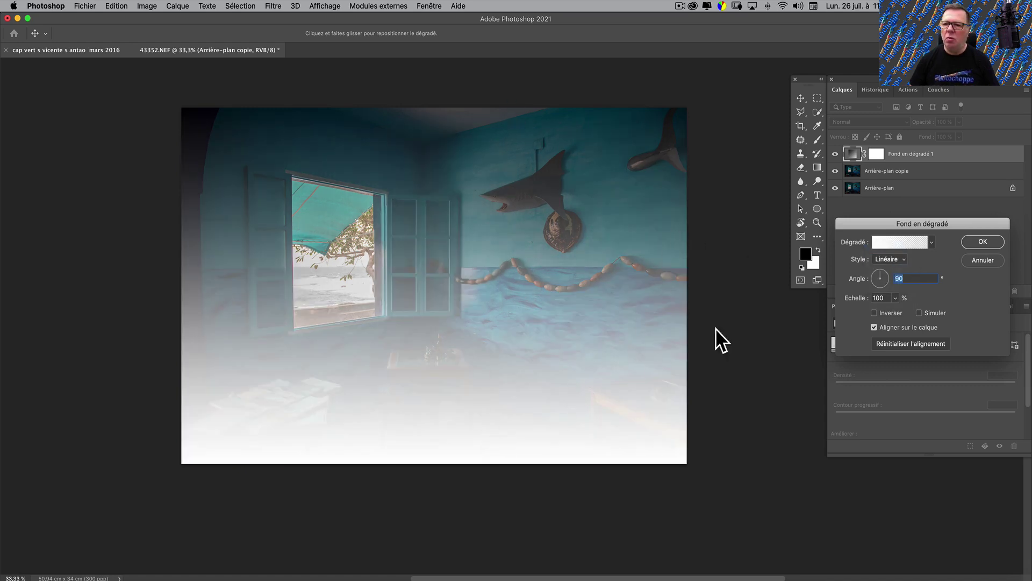
Try the Inverser option on the gradient fill with the Linéaire and Radial styles, then leave it off.
left_click(874, 313)
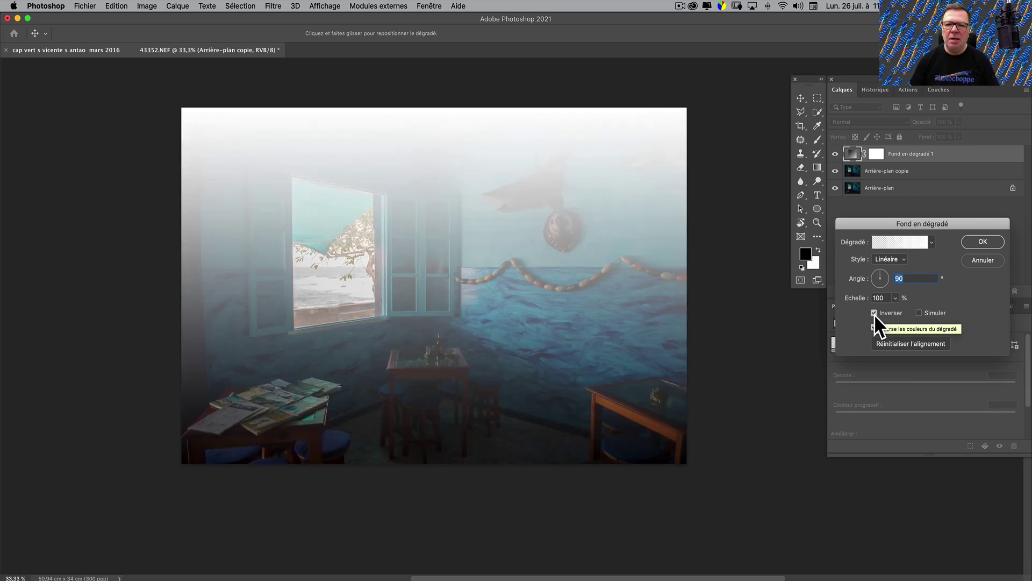
left_click(875, 313)
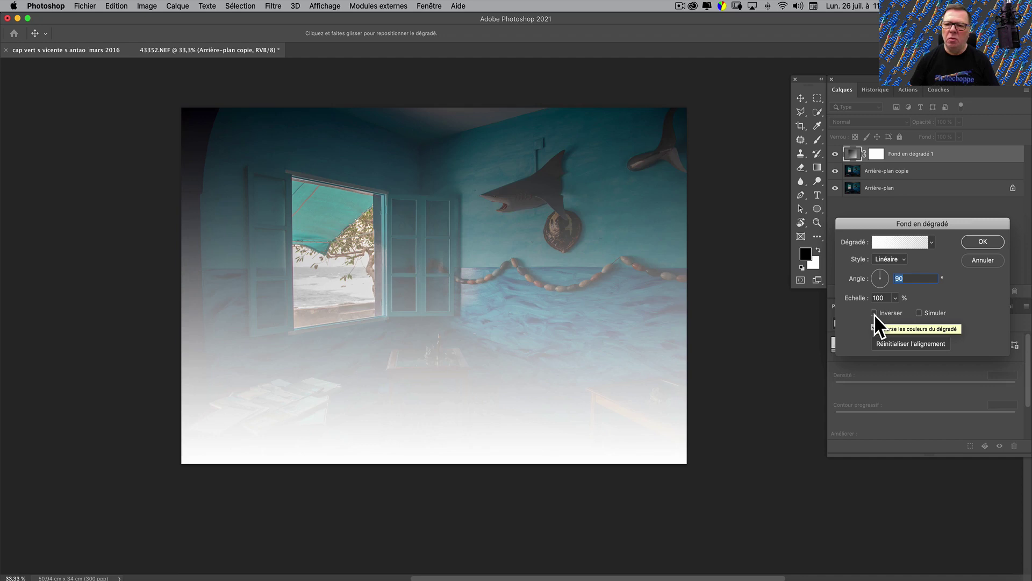
left_click(874, 312)
left_click(897, 259)
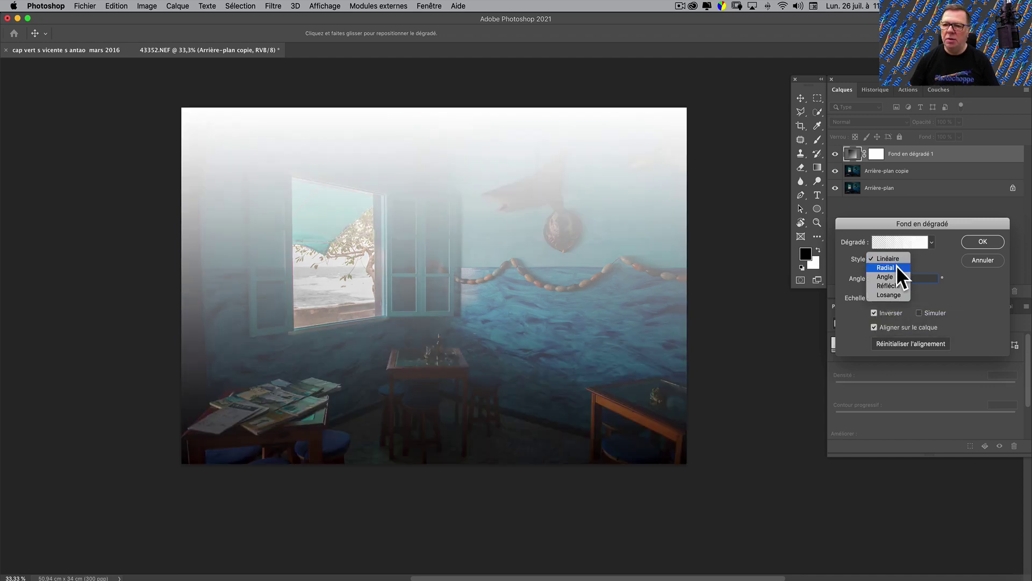
left_click(896, 266)
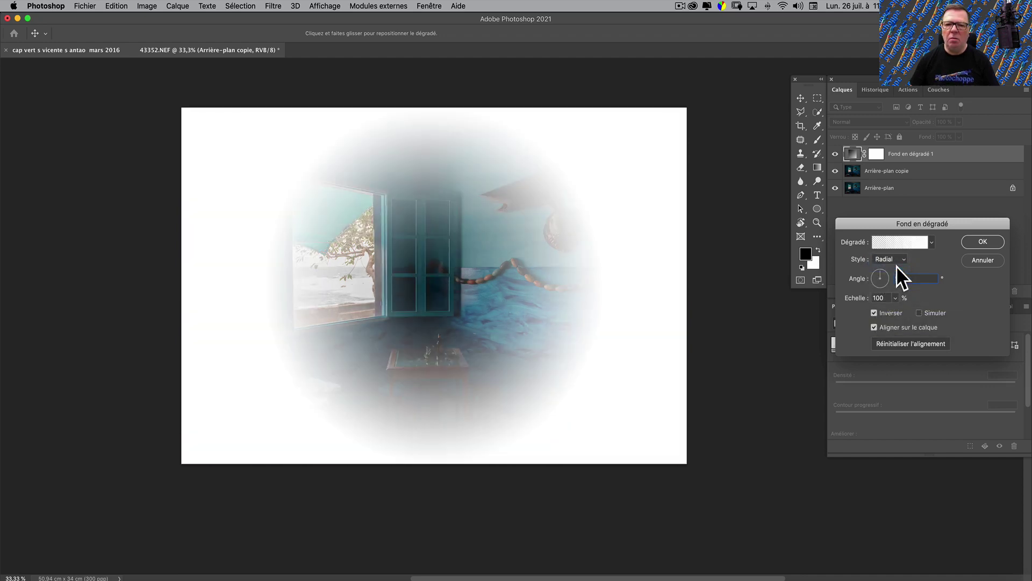
left_click(874, 313)
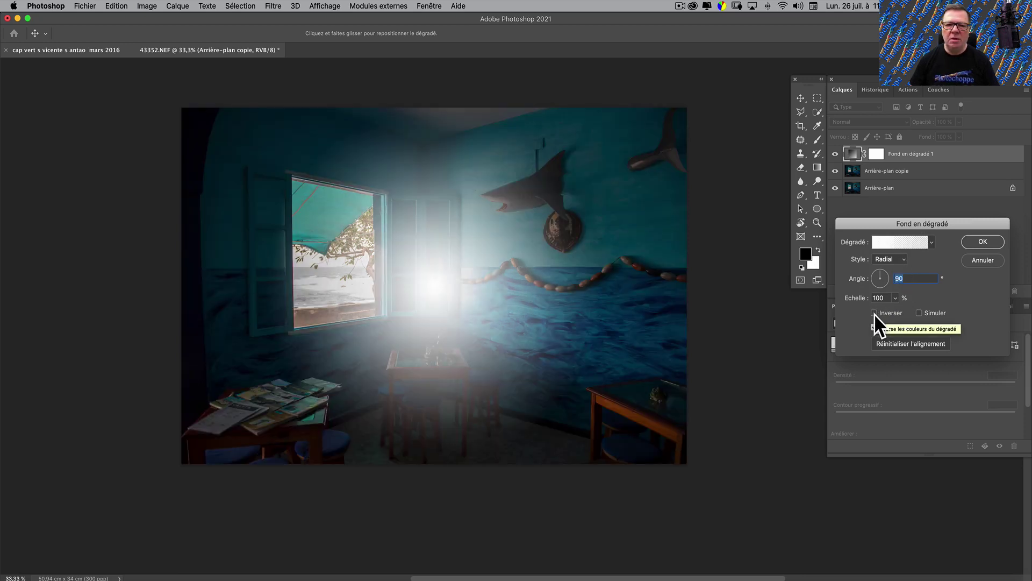
Preview the Réfléchi style, then set the white gradient fill to Radial and confirm the fill layer.
left_click(905, 259)
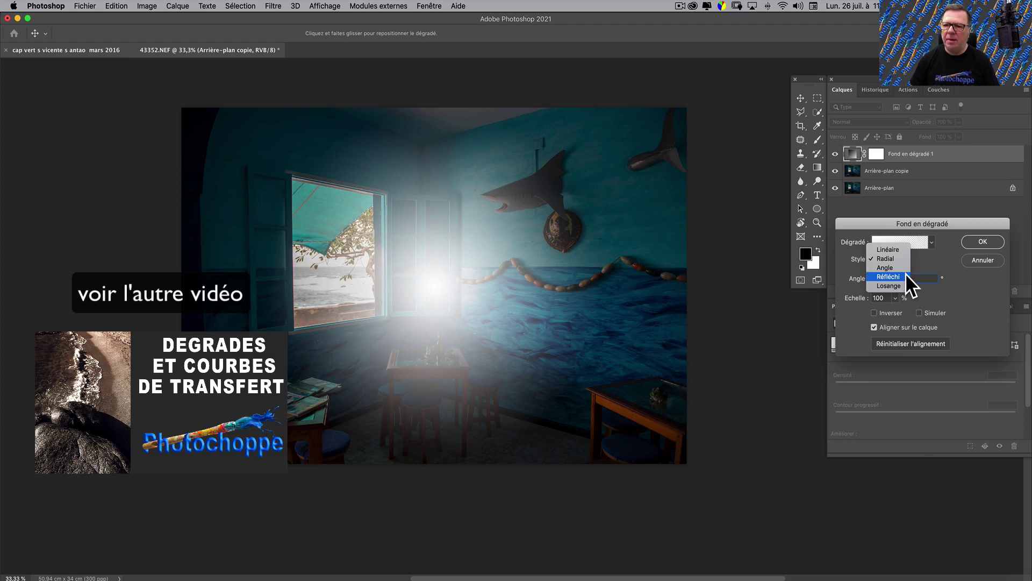
left_click(905, 275)
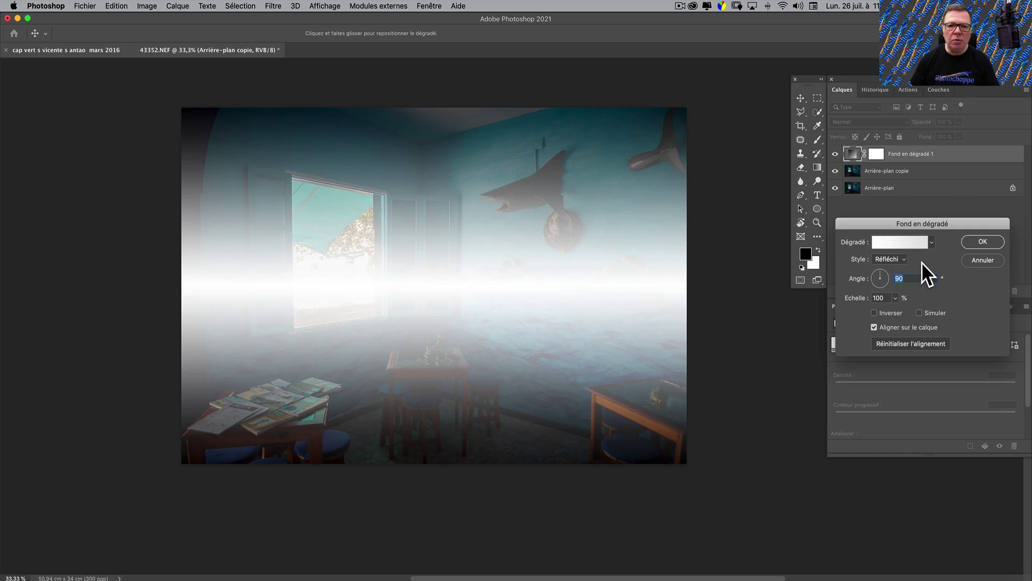
left_click(896, 259)
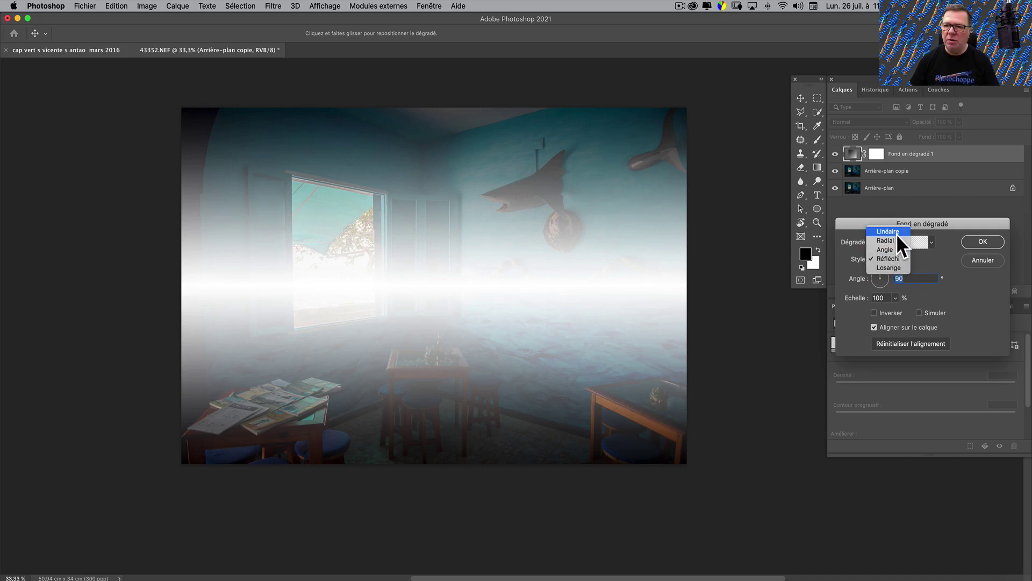
left_click(897, 240)
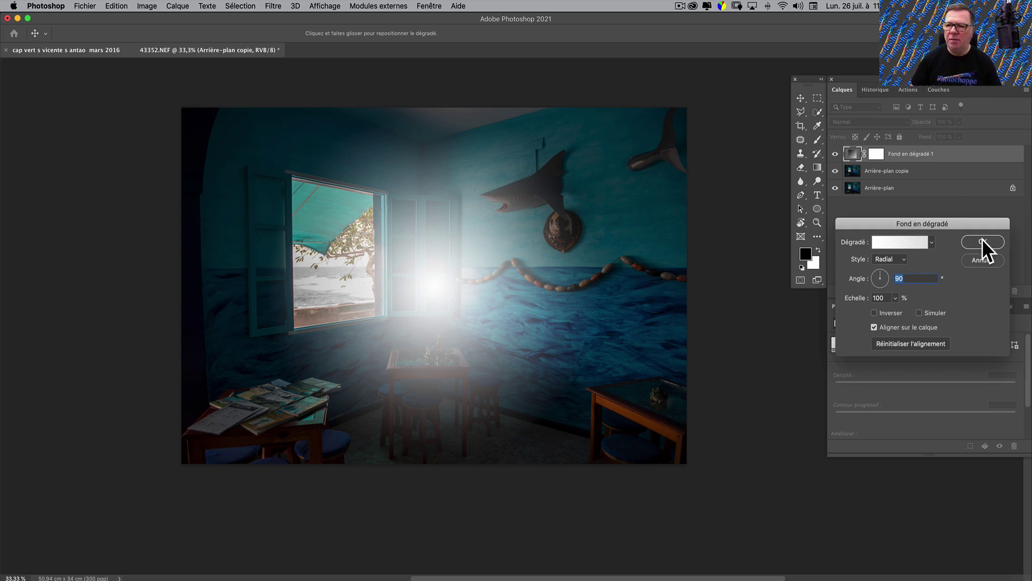
left_click(984, 242)
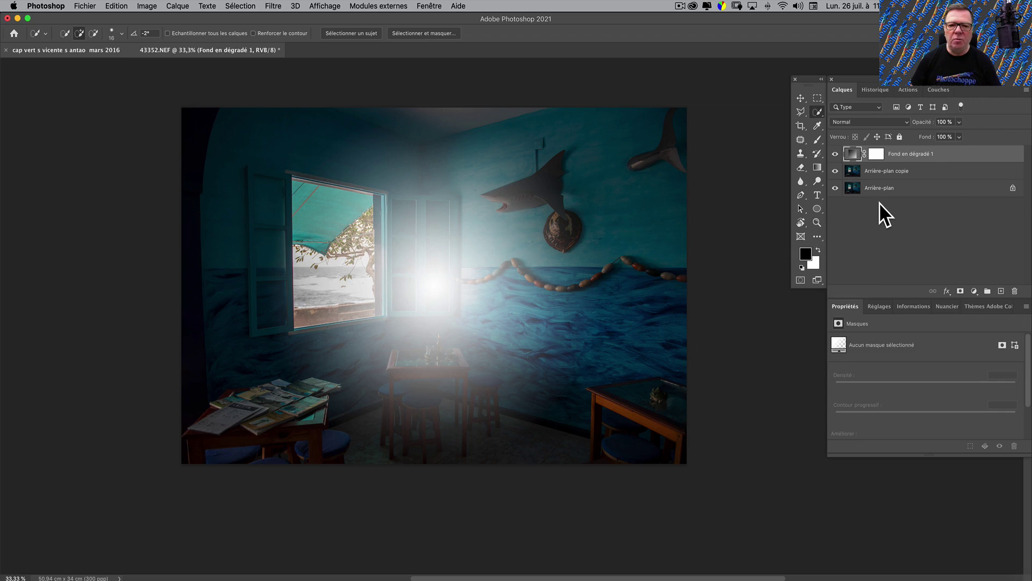
Reopen the gradient fill, reposition the white radial glow over the central table and stools, and confirm.
double_click(852, 155)
left_click_drag(437, 289, 420, 369)
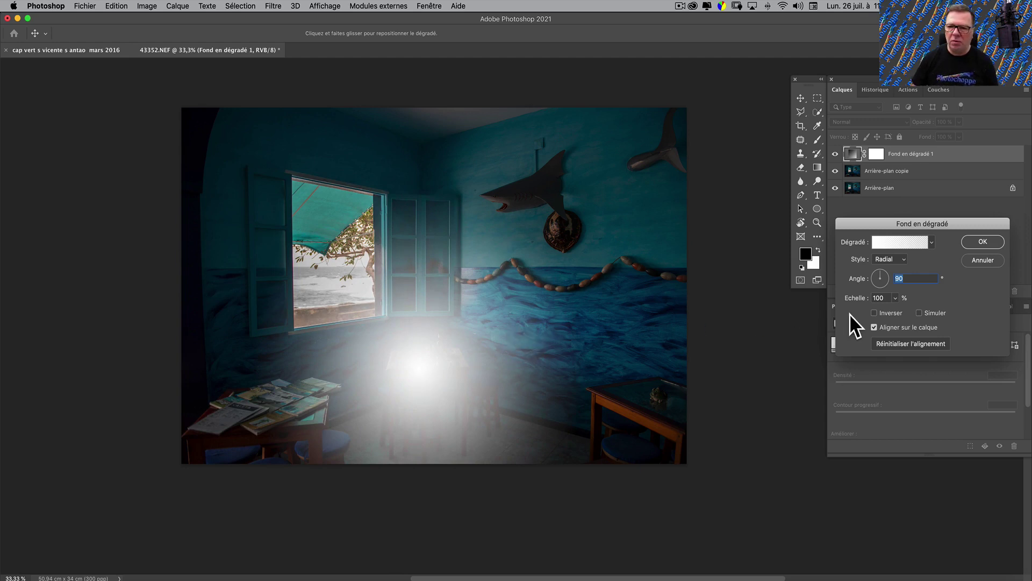
left_click(974, 244)
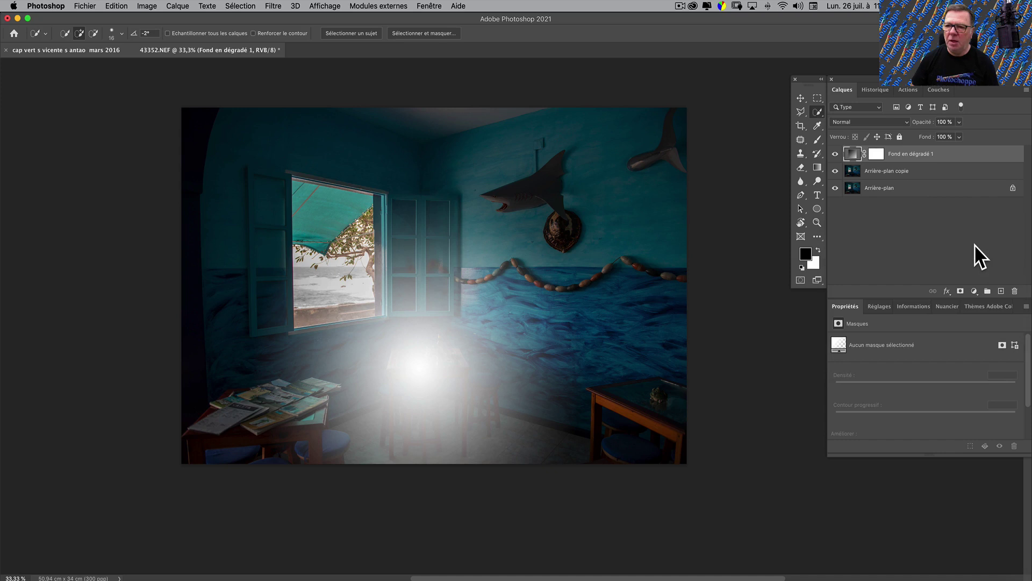
Set the gradient fill layer's blending mode to Lumière tamisée and compare the photo with the layer hidden and shown.
left_click(896, 120)
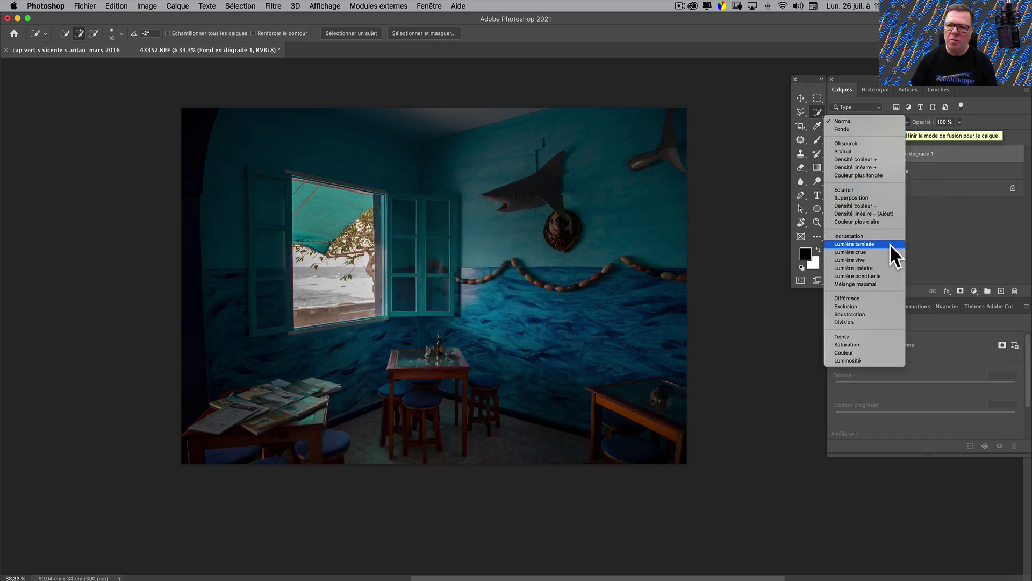
left_click(891, 243)
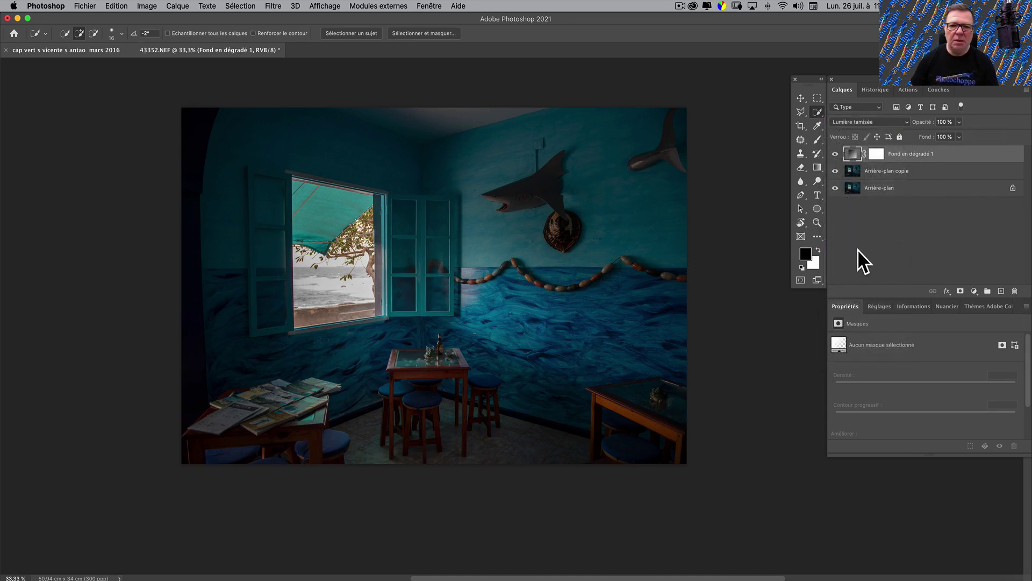
left_click(836, 155)
left_click(836, 155)
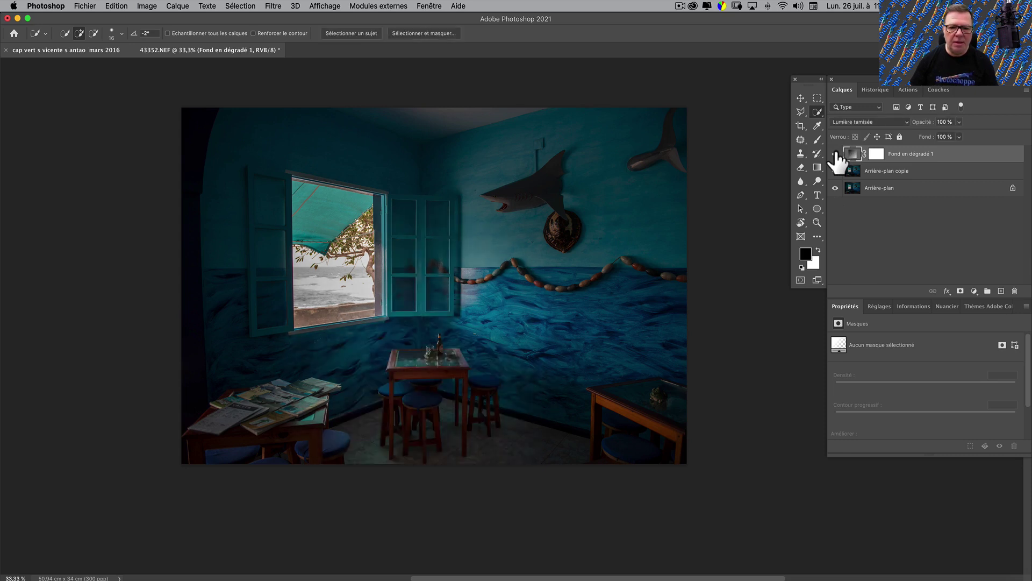
left_click(837, 155)
left_click(837, 155)
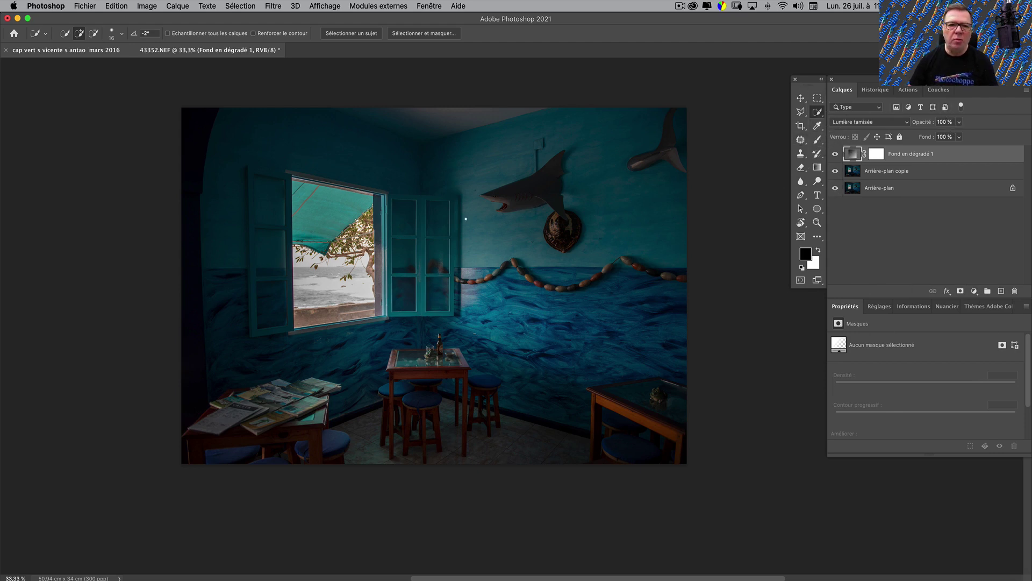
Select the view inside the open window frame with the Quick Selection tool.
mouse_move(328, 198)
left_mouse_down()
mouse_move(310, 230)
mouse_move(354, 258)
mouse_move(359, 220)
mouse_move(332, 316)
mouse_move(371, 285)
mouse_move(377, 292)
mouse_move(379, 262)
left_mouse_up()
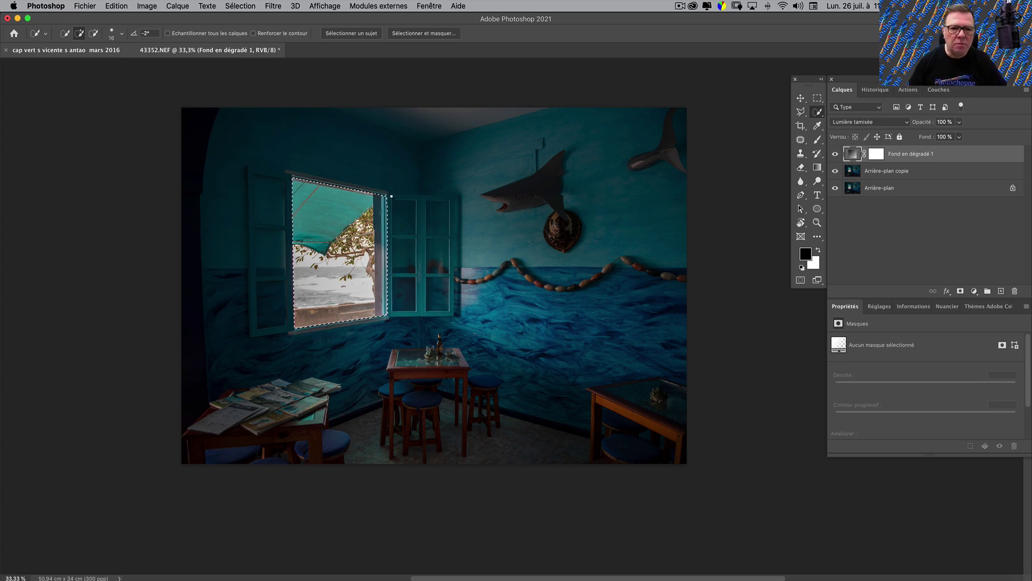
key("super+1")
key("l")
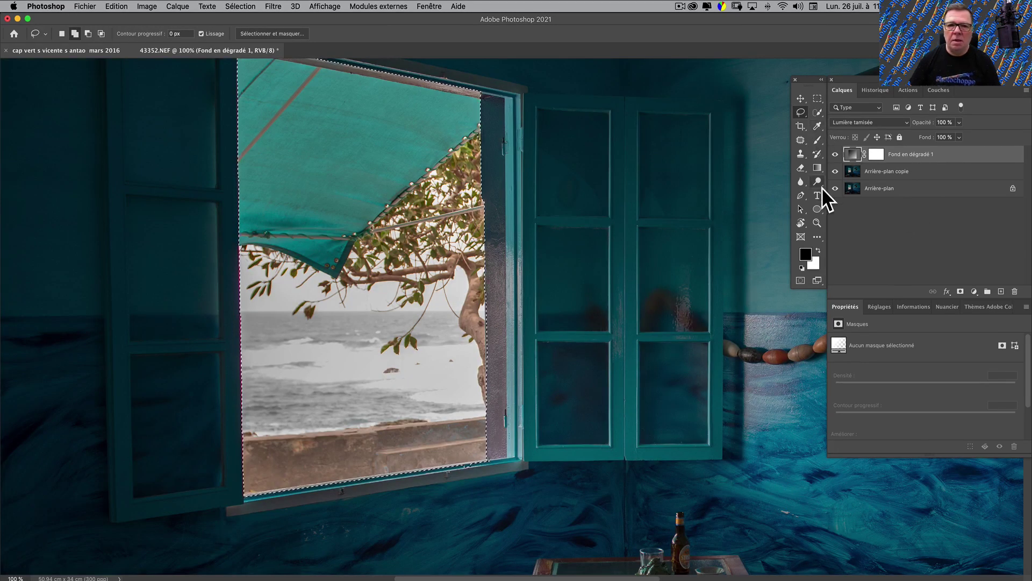
left_click(817, 111)
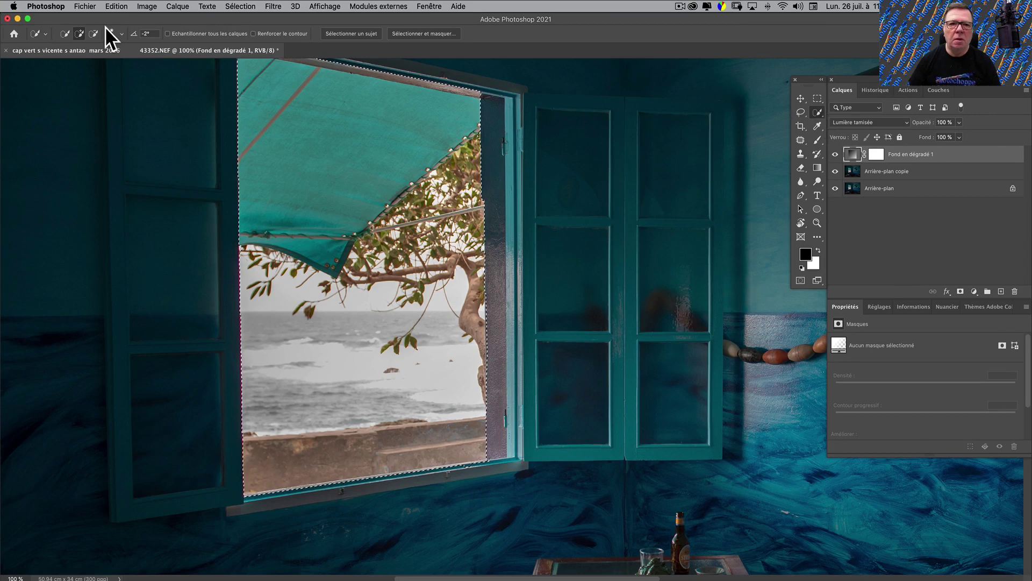
Refine the window selection with a Contour progressif of 4,6 px and confirm.
left_click(425, 33)
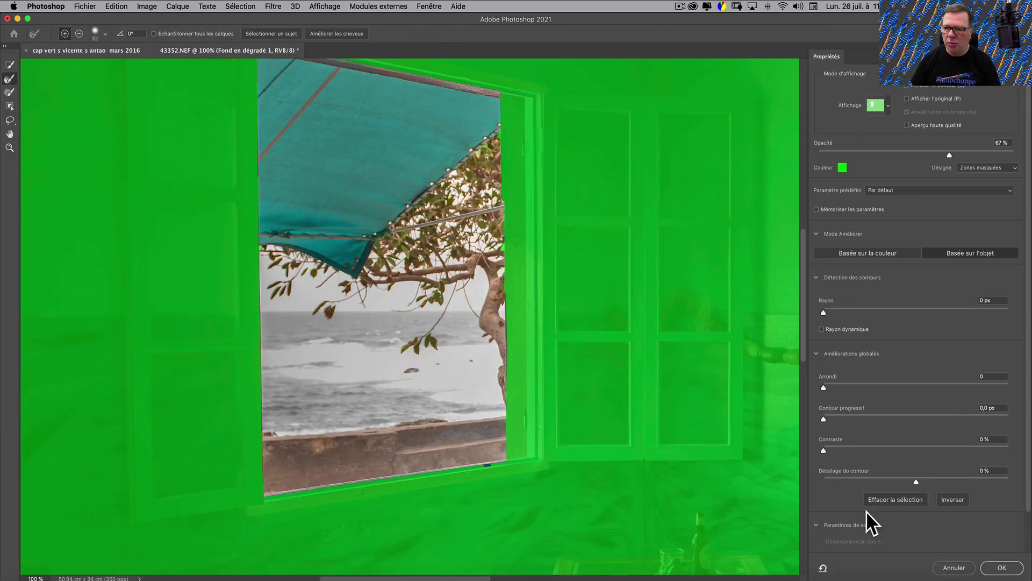
left_click(869, 415)
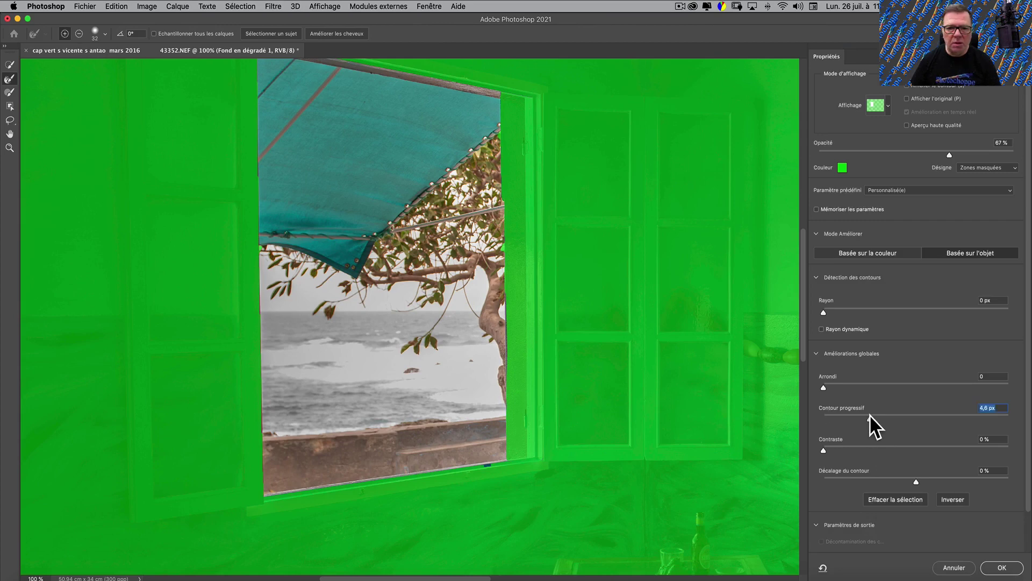
left_click(1003, 568)
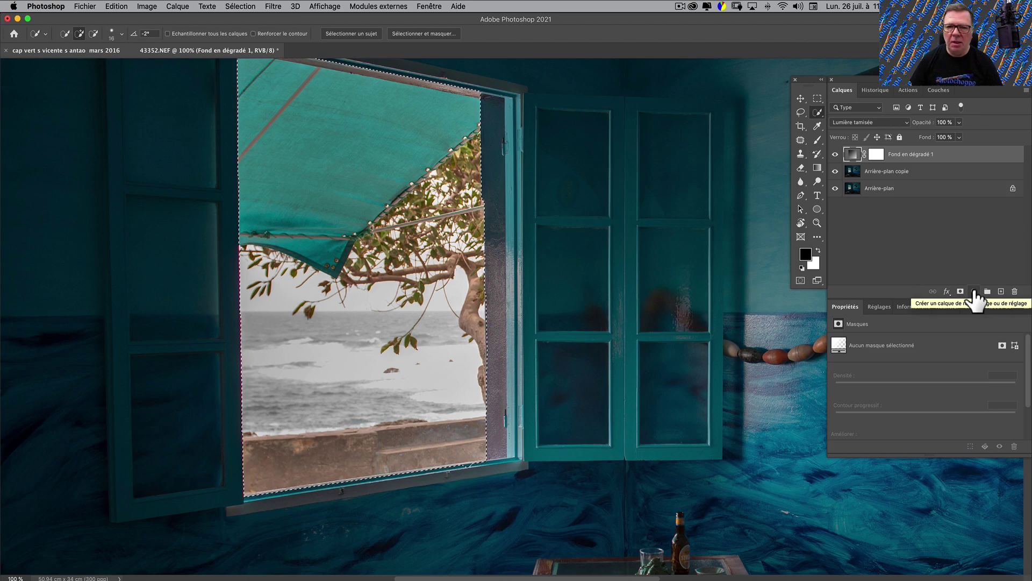
Add a Niveaux adjustment layer from the window selection, inspect its mask on its own, and invert the mask.
left_click(974, 291)
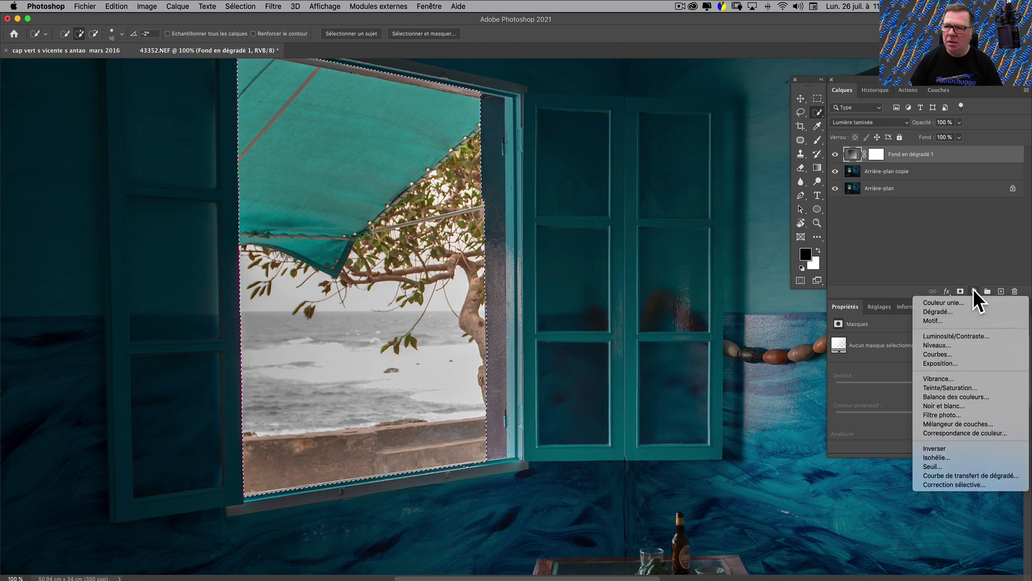
left_click(968, 342)
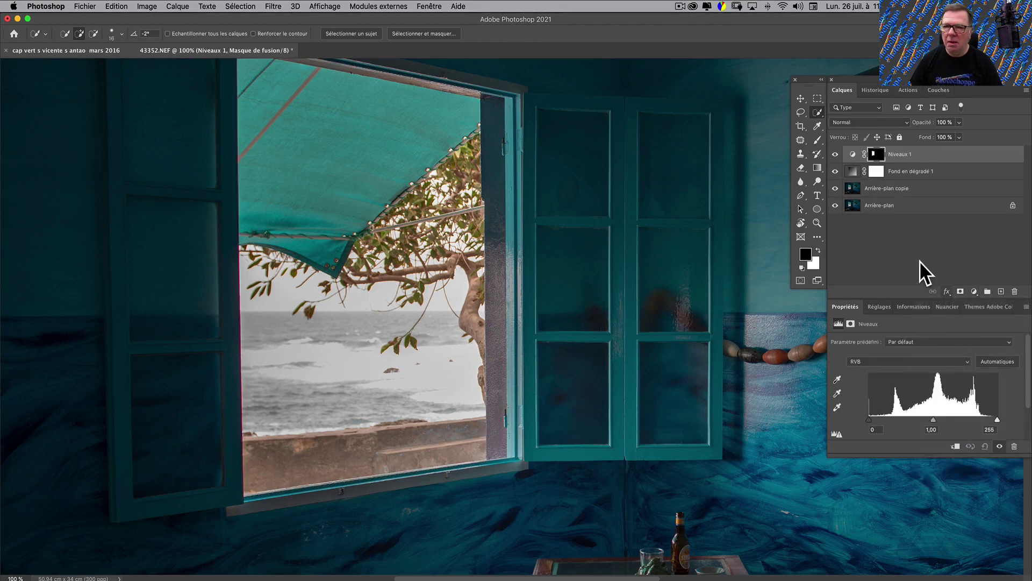
left_click(875, 157)
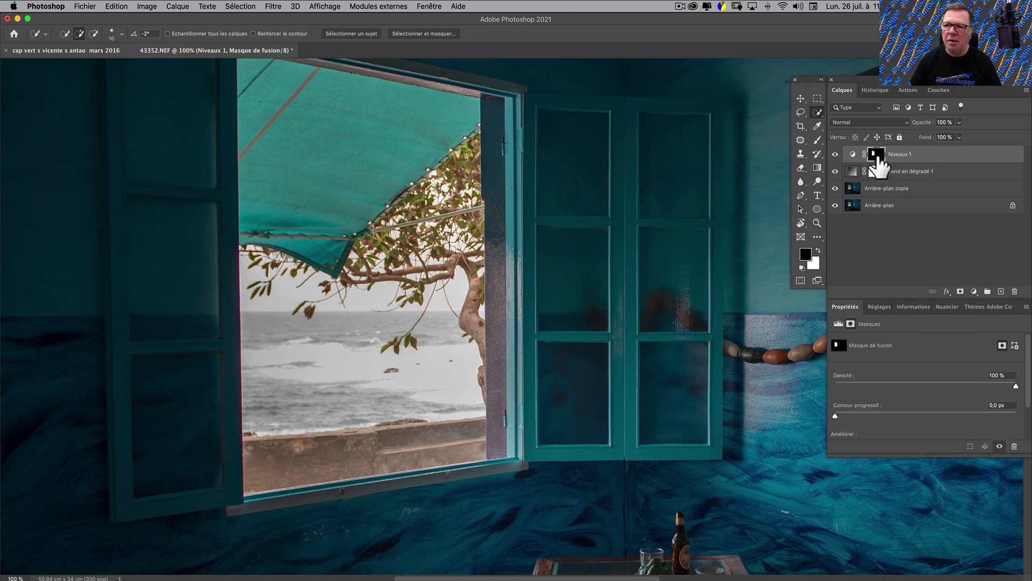
left_click(876, 157, "alt")
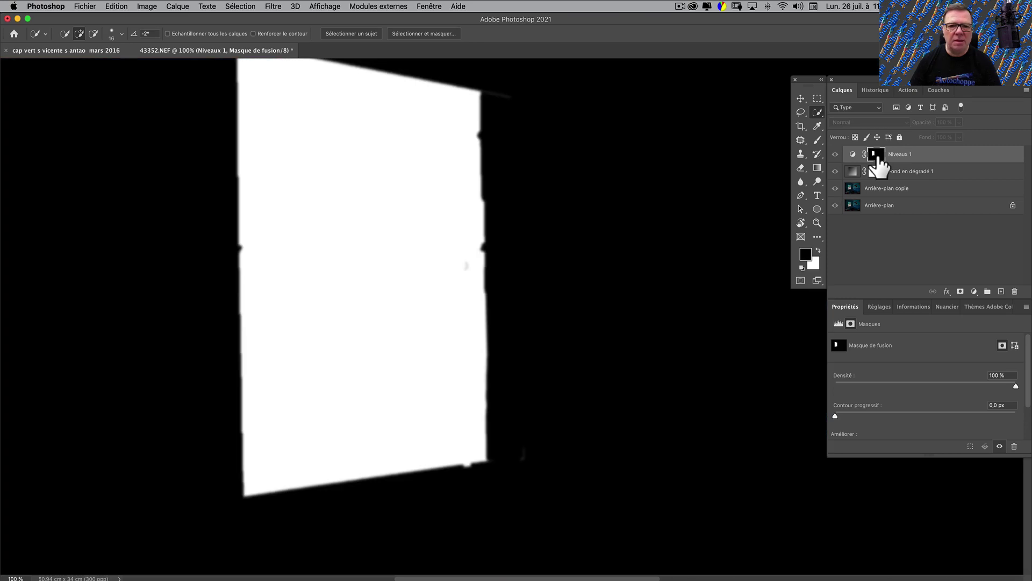
left_click(876, 157, "alt")
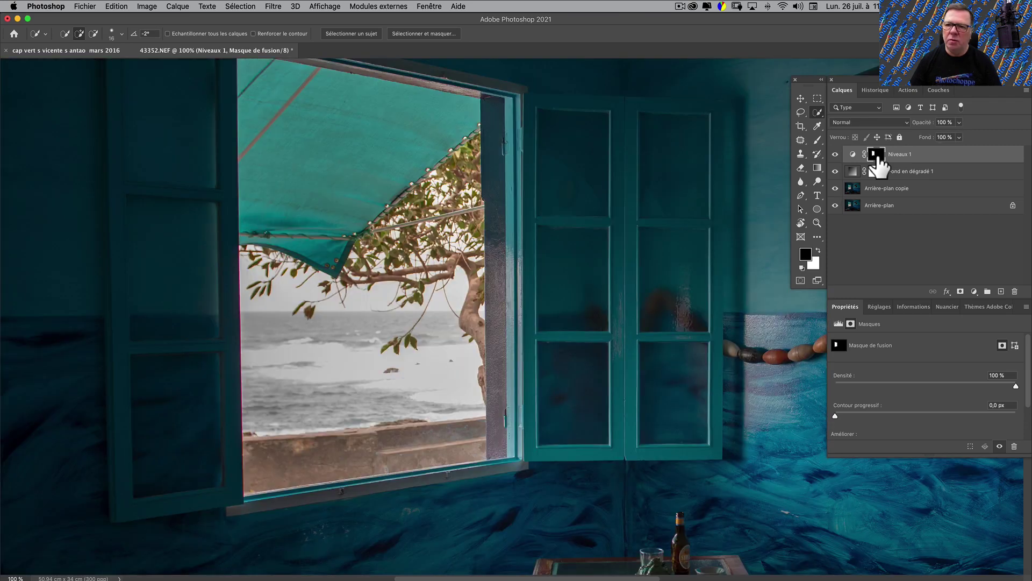
left_click(877, 157, "alt")
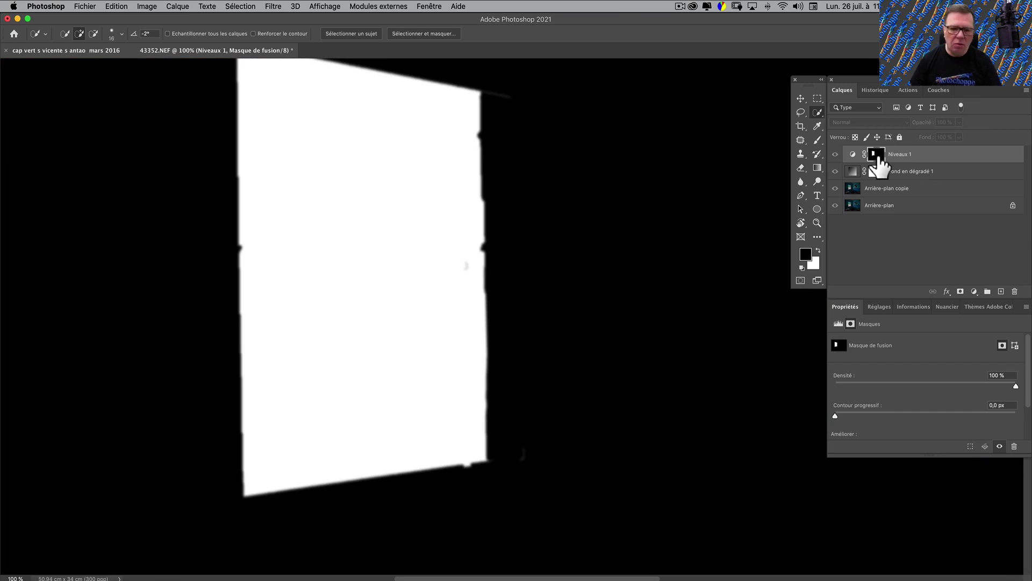
key("super+i")
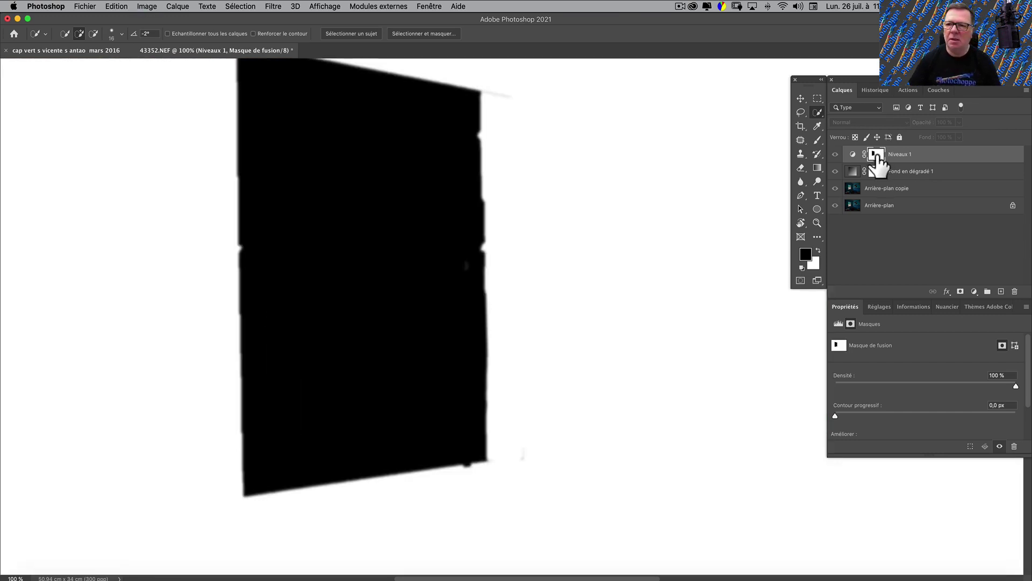
left_click(852, 157)
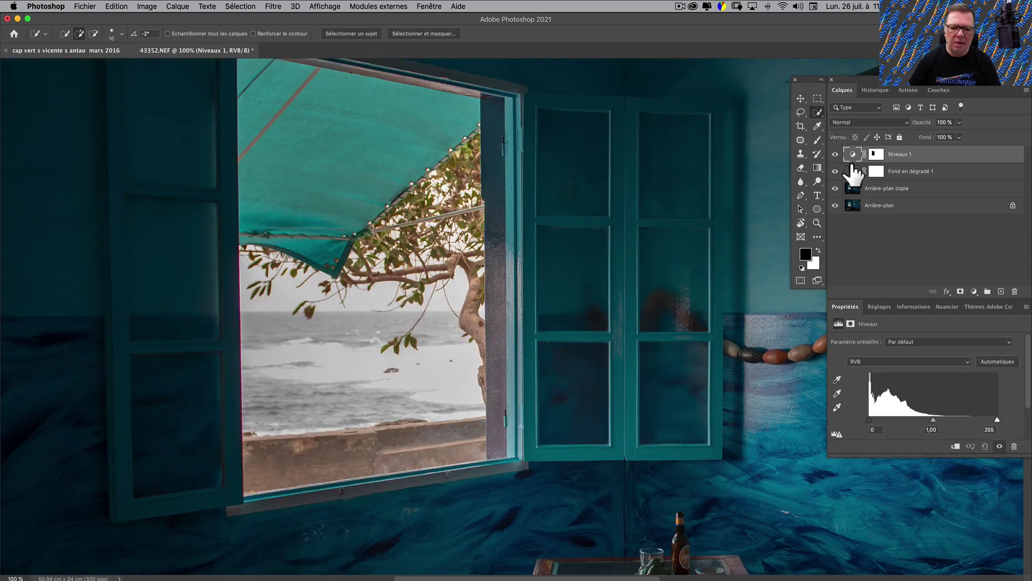
Brighten the room in the Niveaux layer with a midtone value of 1,12 and a white point of about 208.
key("super+minus")
key("super+minus")
key("super+minus")
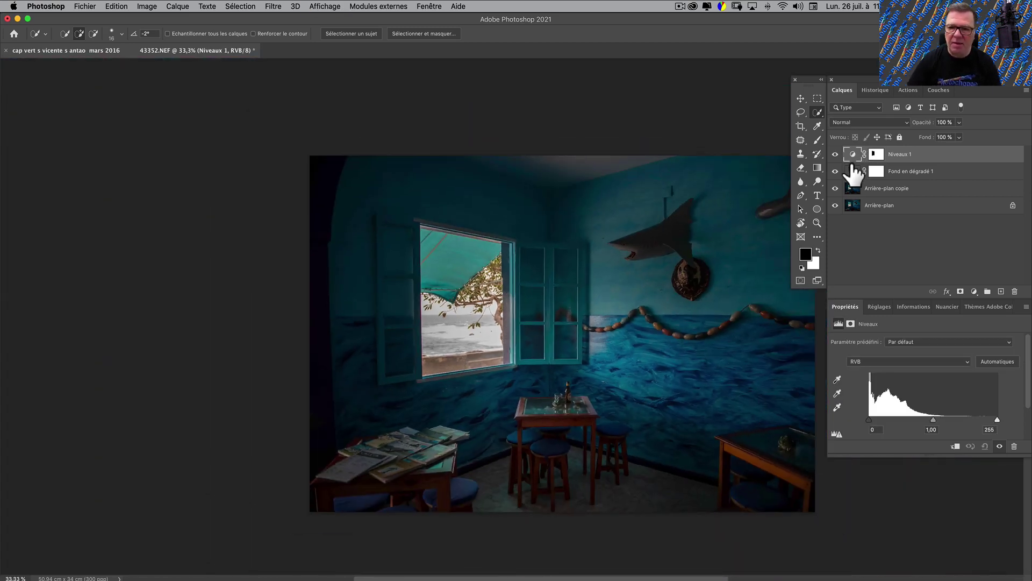
left_click_drag(622, 292, 586, 287)
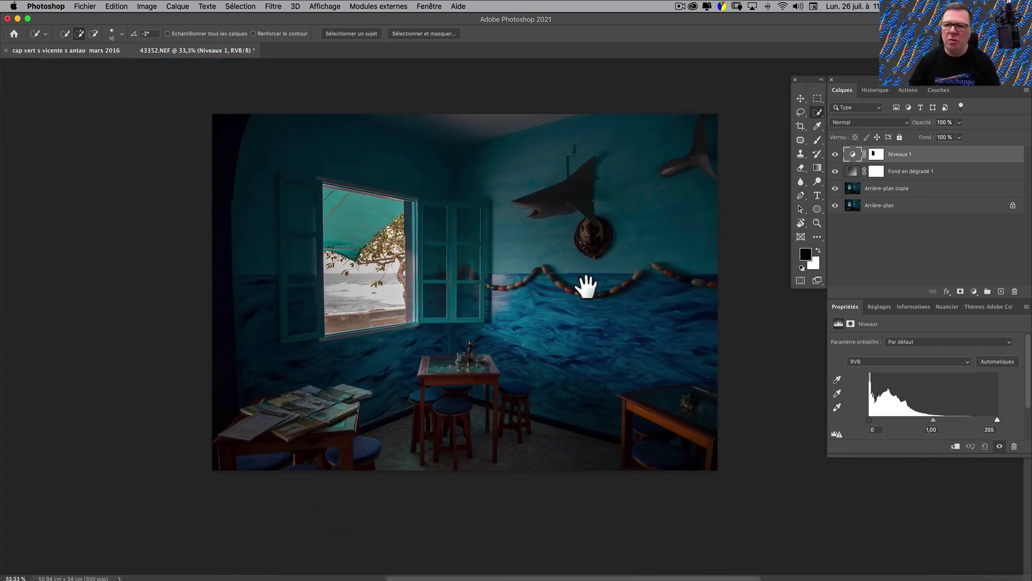
left_click(852, 156)
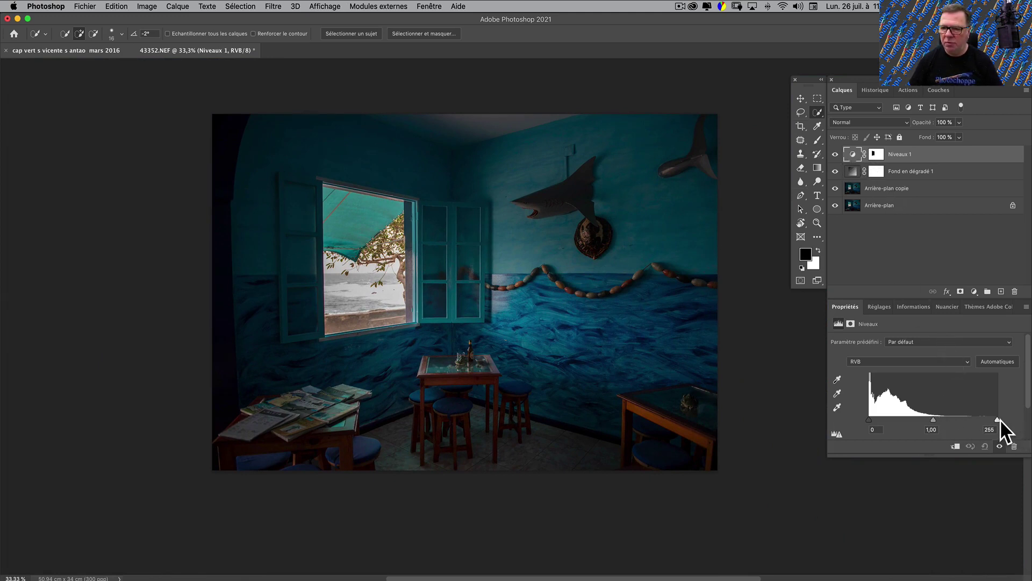
left_click_drag(998, 419, 984, 418)
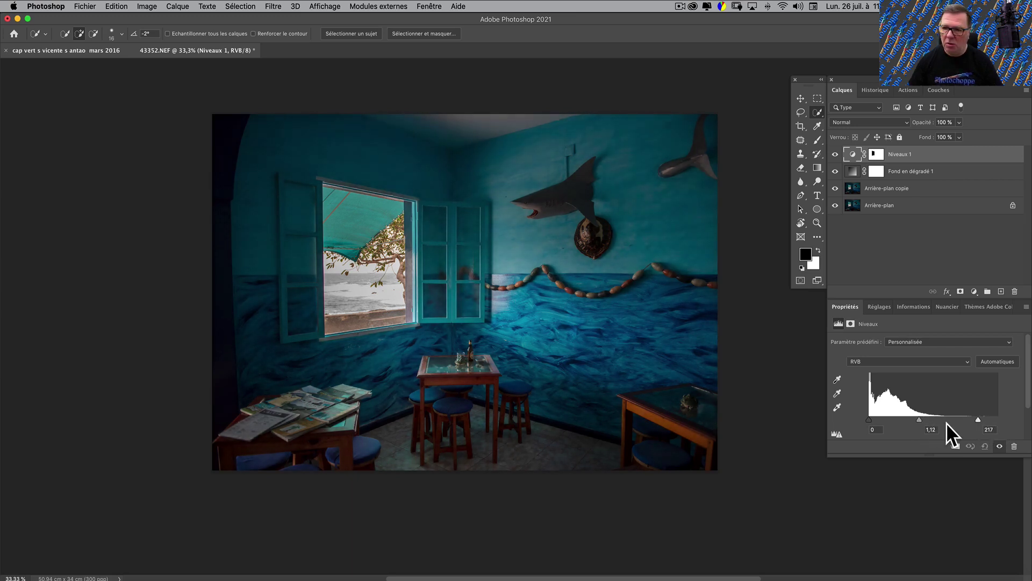
left_click_drag(976, 418, 973, 417)
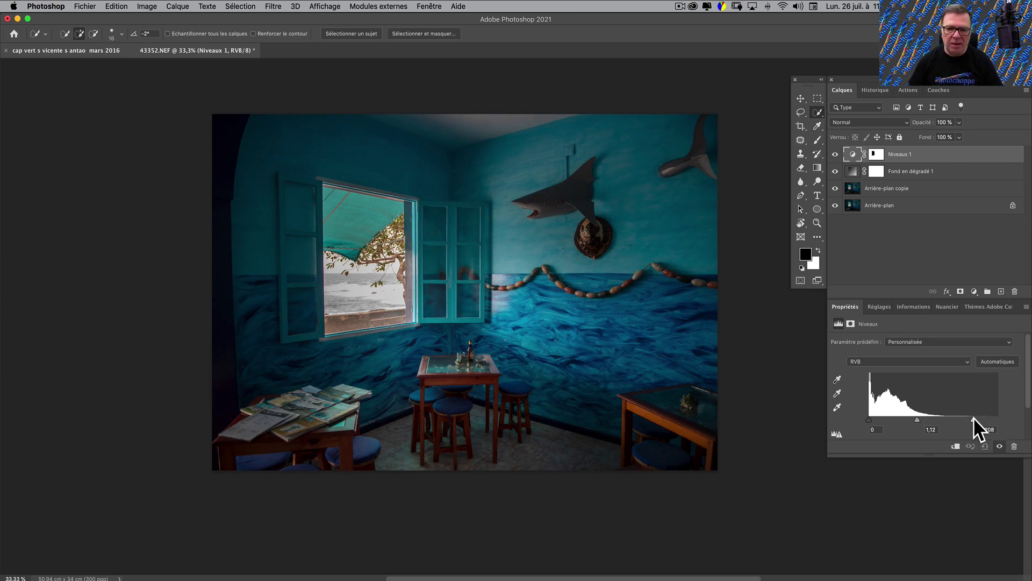
left_click(906, 258)
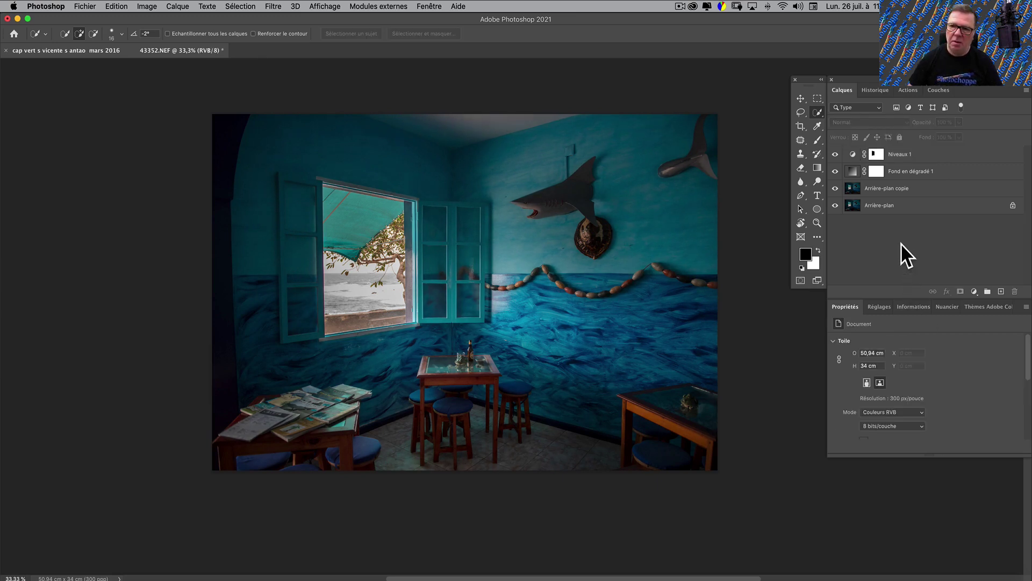
Compare the room with the gradient fill layer hidden and shown.
left_click(836, 171)
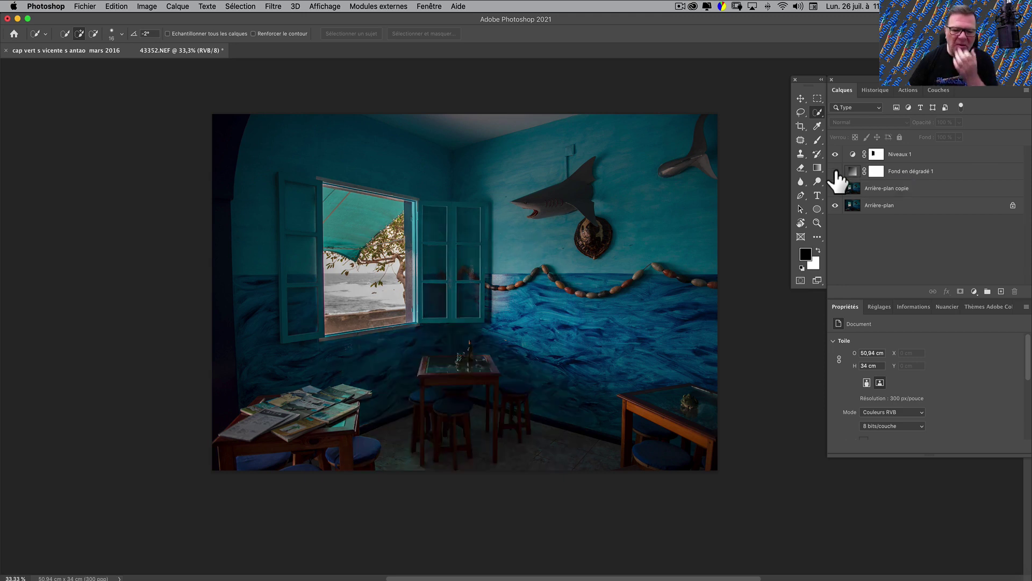
left_click(835, 171)
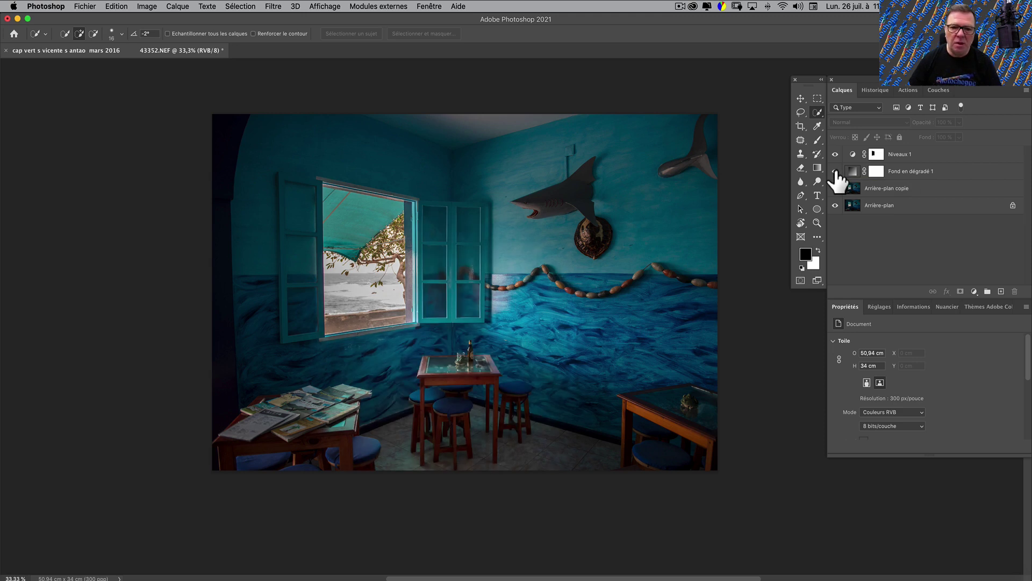
left_click_drag(835, 172, 836, 189)
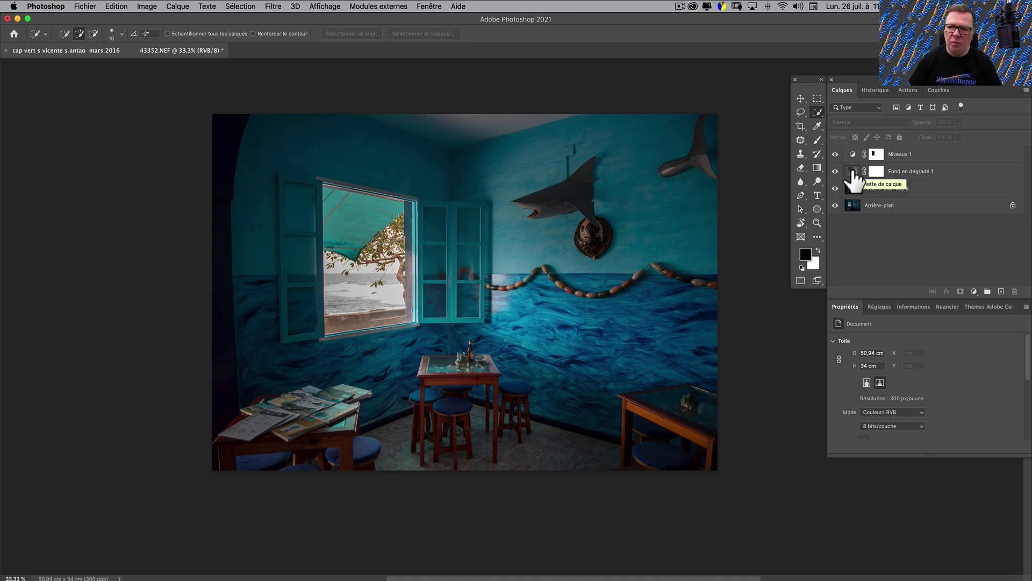
Set the gradient fill's Echelle to 102 %, try the Inverser option, leave it off, and confirm.
double_click(853, 171)
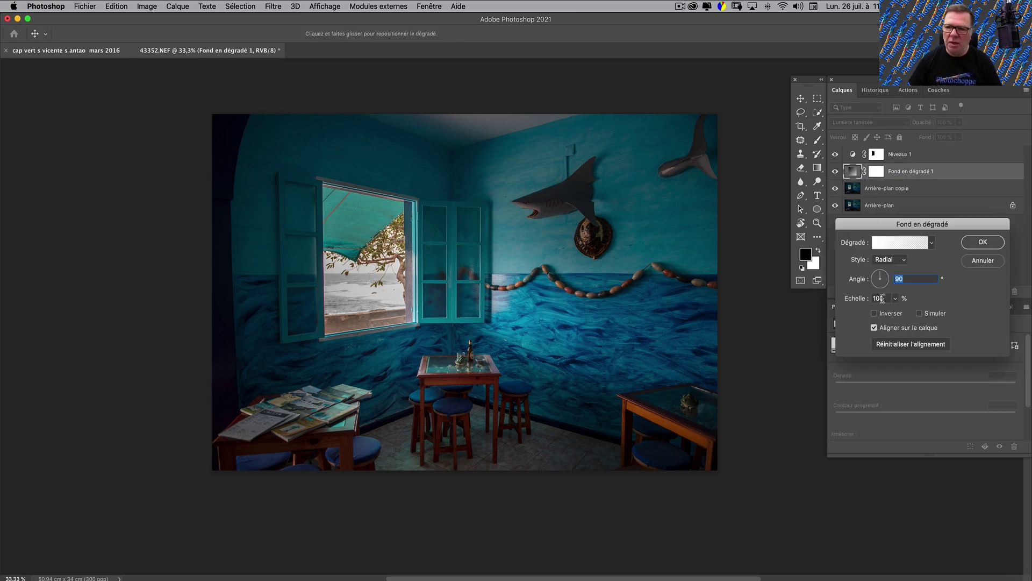
mouse_move(855, 299)
left_mouse_down()
mouse_move(866, 304)
mouse_move(850, 302)
left_mouse_up()
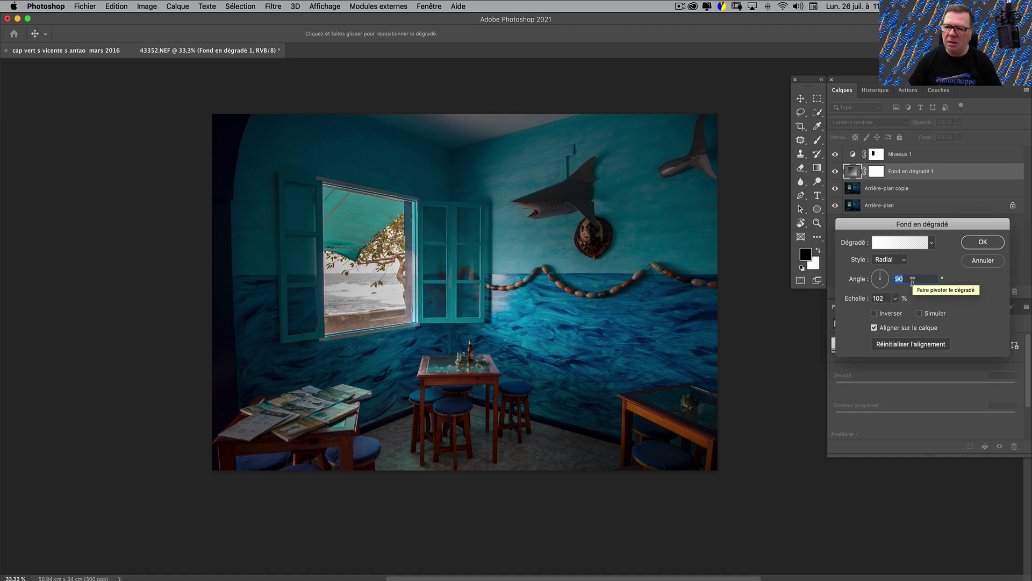
left_click(874, 313)
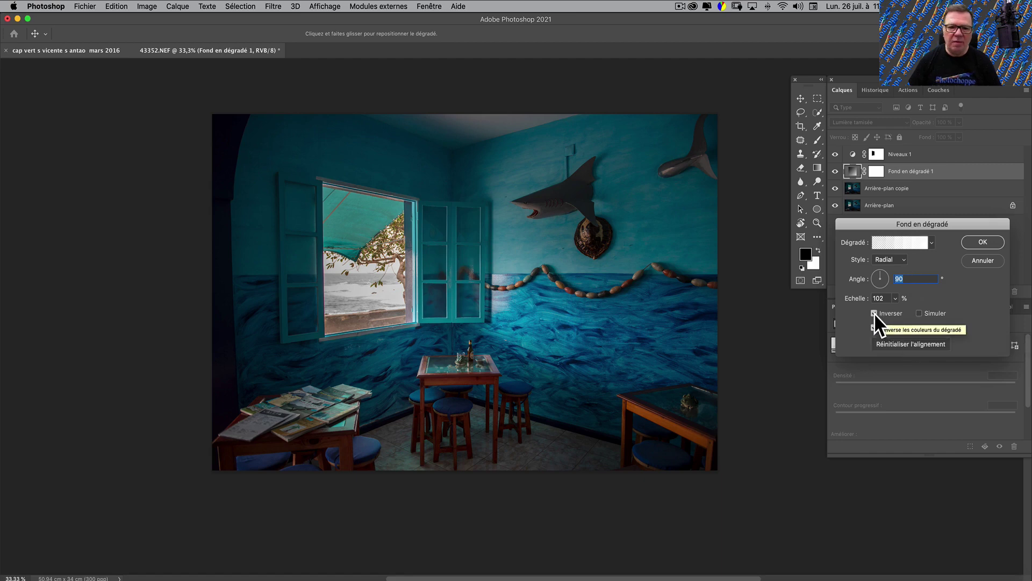
left_click(874, 313)
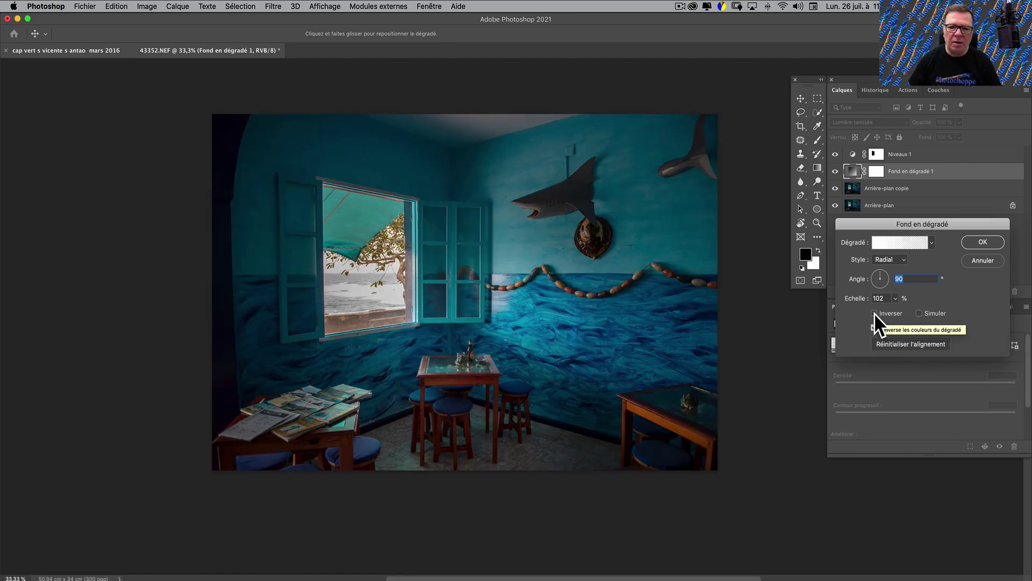
left_click(985, 242)
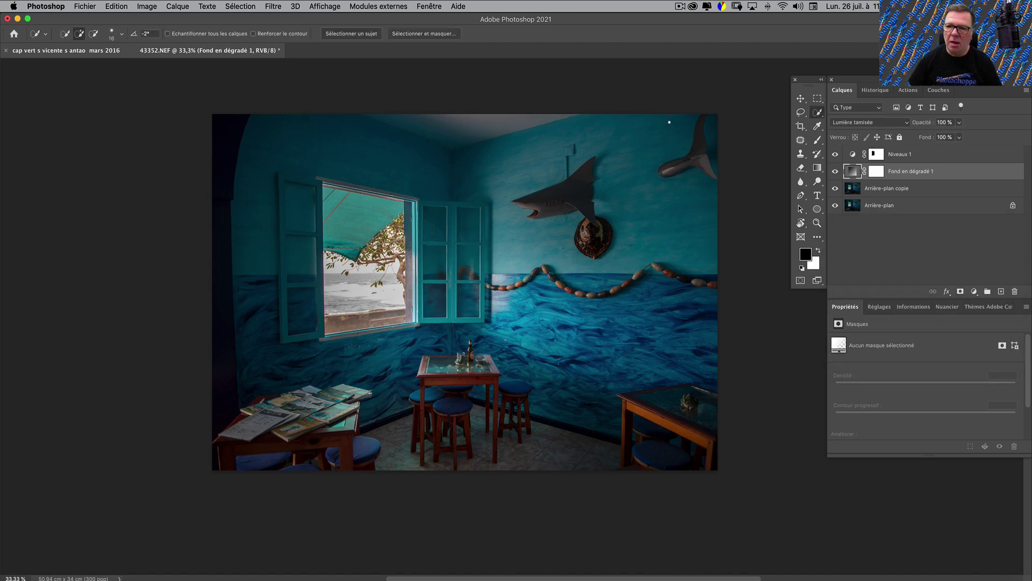
Show only the Arrière-plan layer to compare the original photo with the edited version.
left_click(836, 206, "alt")
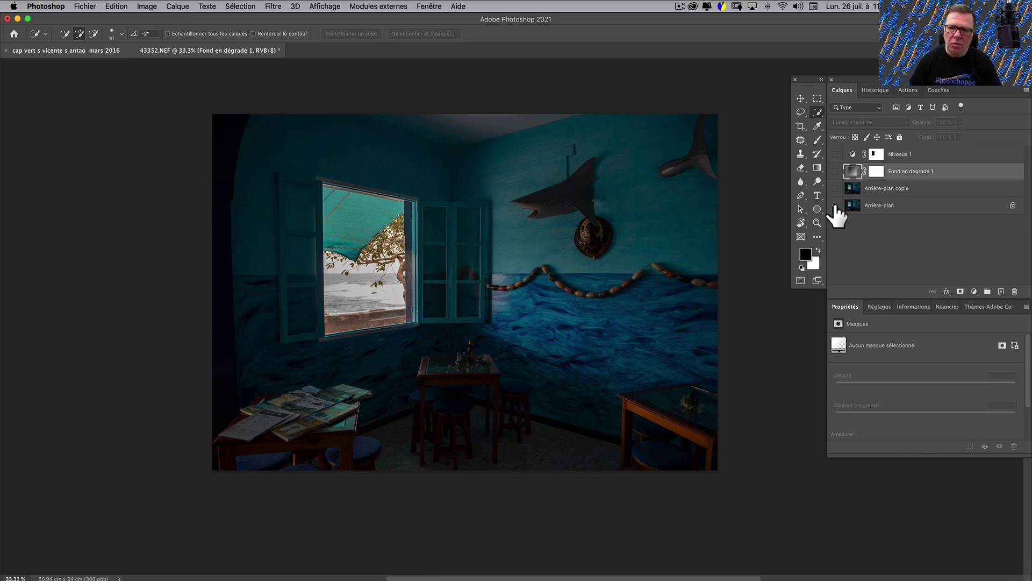
Show all the layers again and add a second Niveaux adjustment layer above Niveaux 1.
left_click(835, 206)
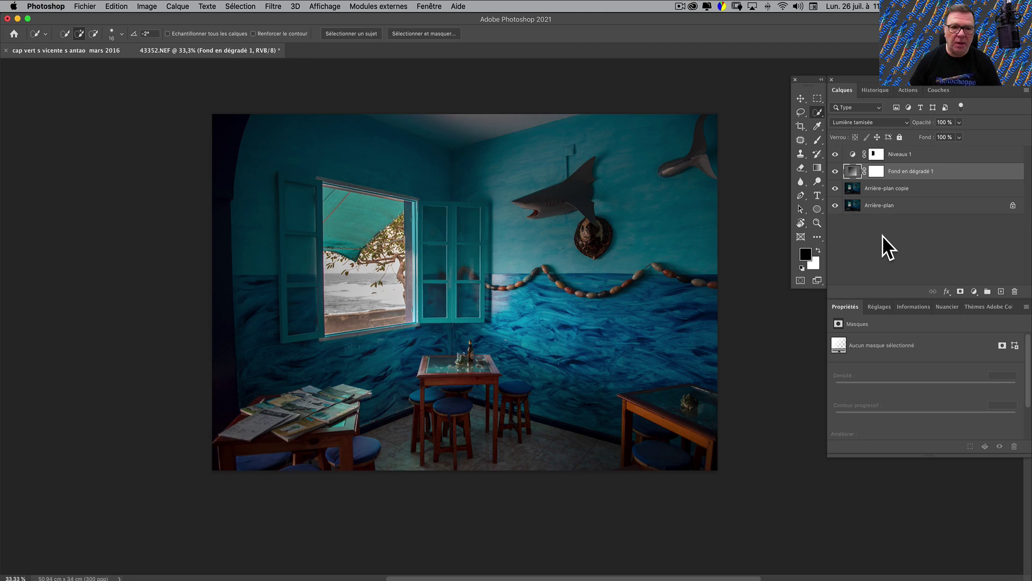
left_click(876, 156)
left_click(973, 291)
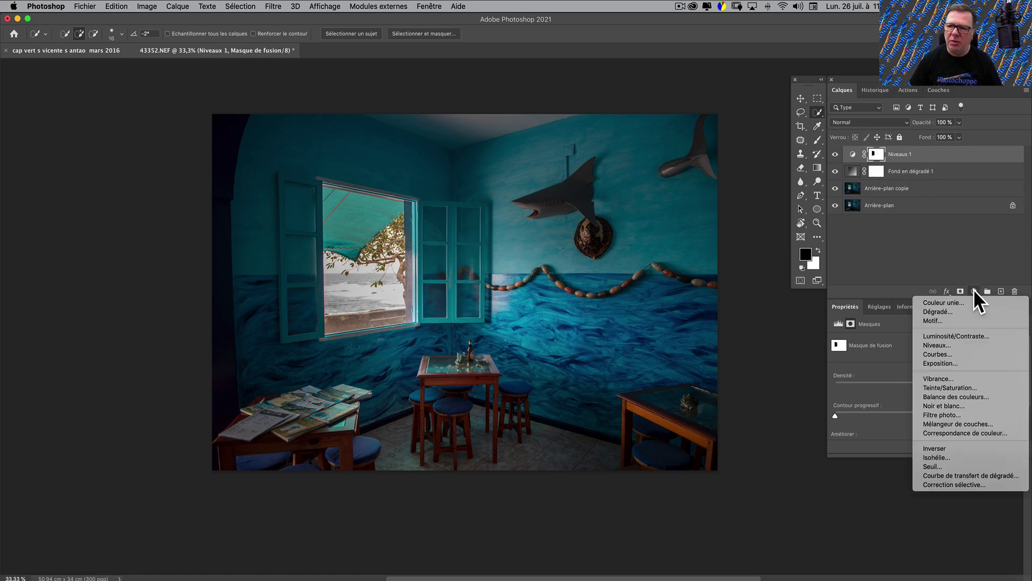
left_click(963, 344)
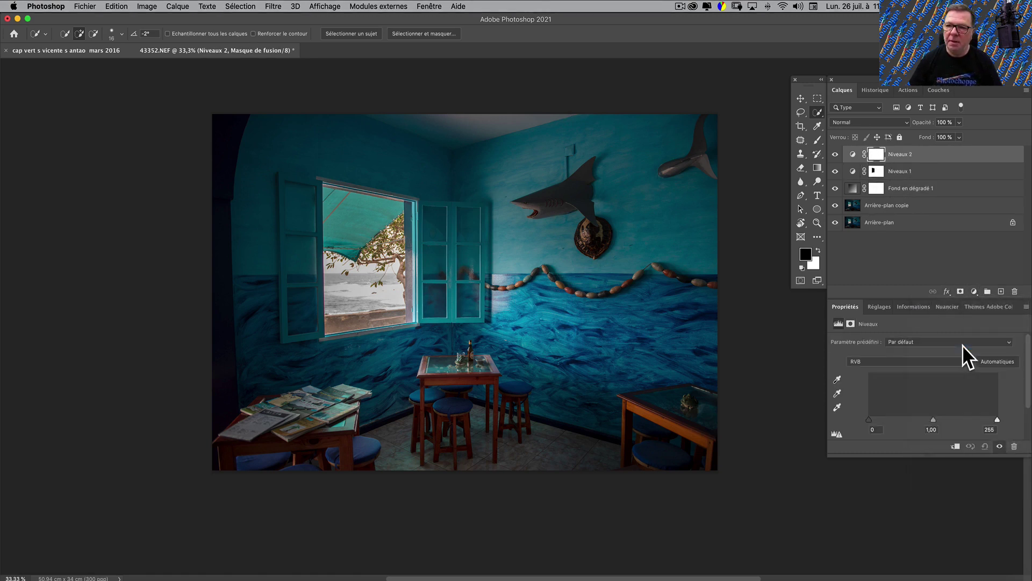
Replace the Niveaux 2 layer mask with the window mask from Niveaux 1.
left_click(876, 172)
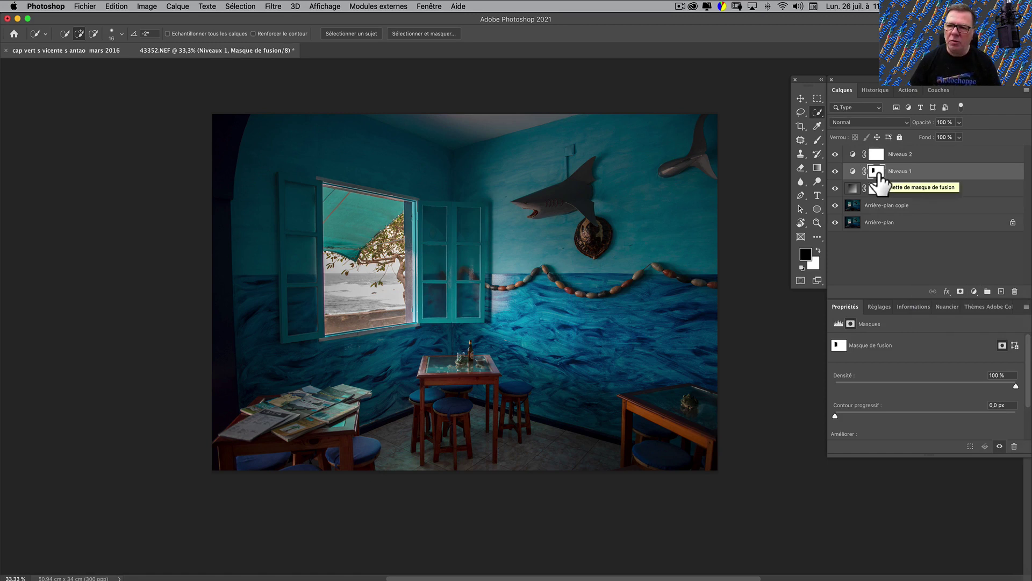
left_click_drag(877, 171, 875, 152)
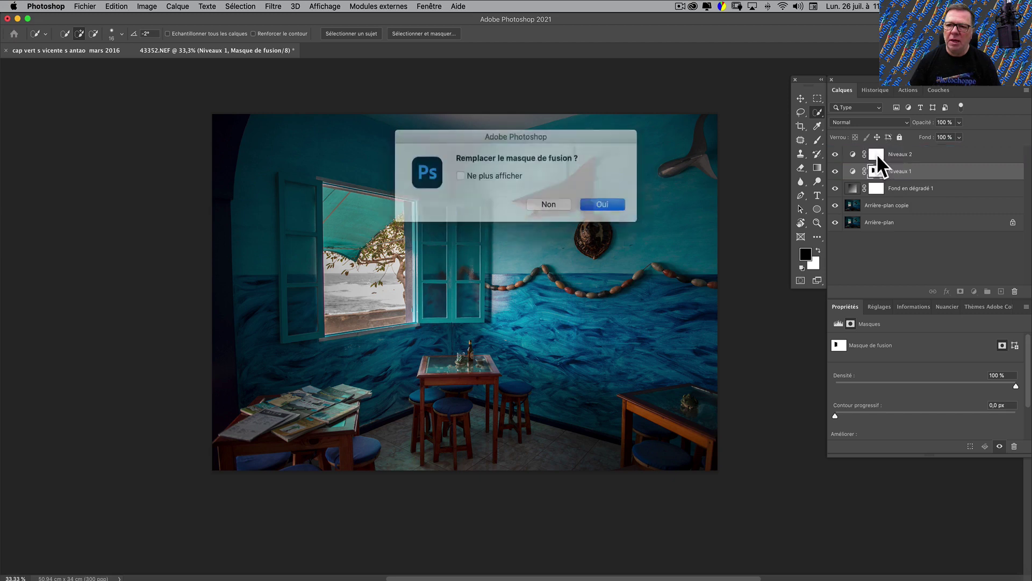
left_click(590, 200)
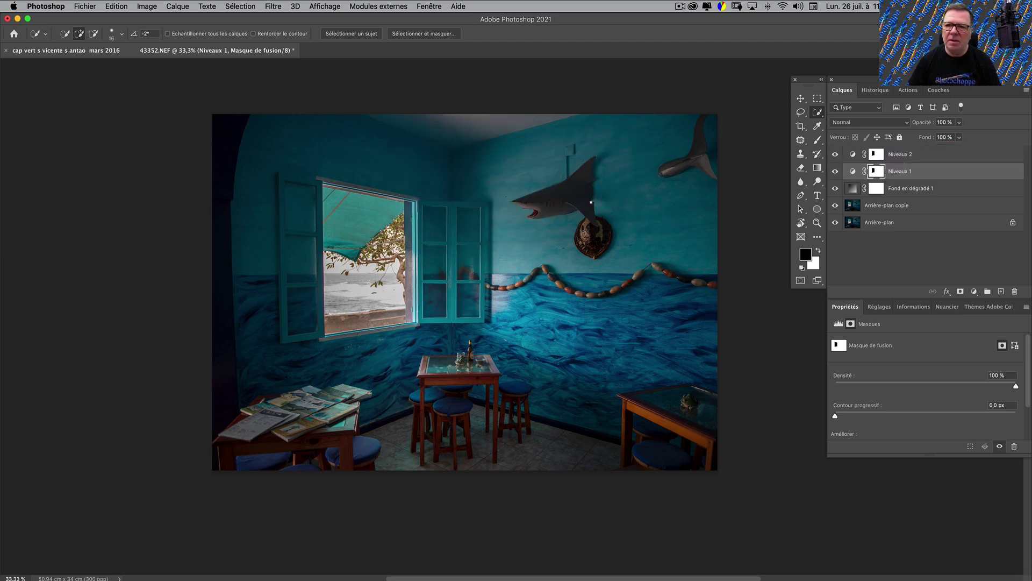
Invert the Niveaux 2 mask so it targets only the window, and check the mask on its own.
left_click(875, 155)
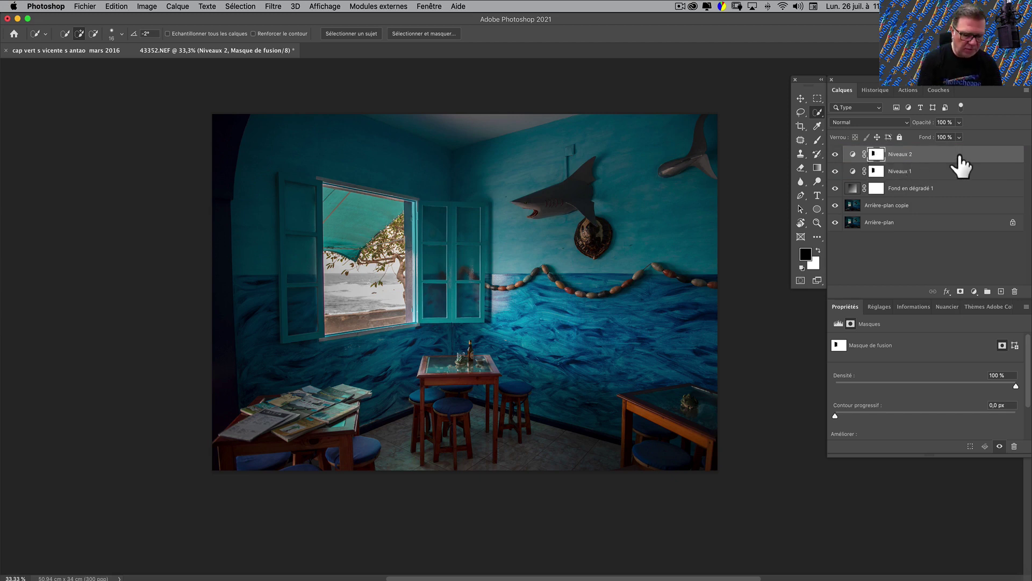
key("super+i")
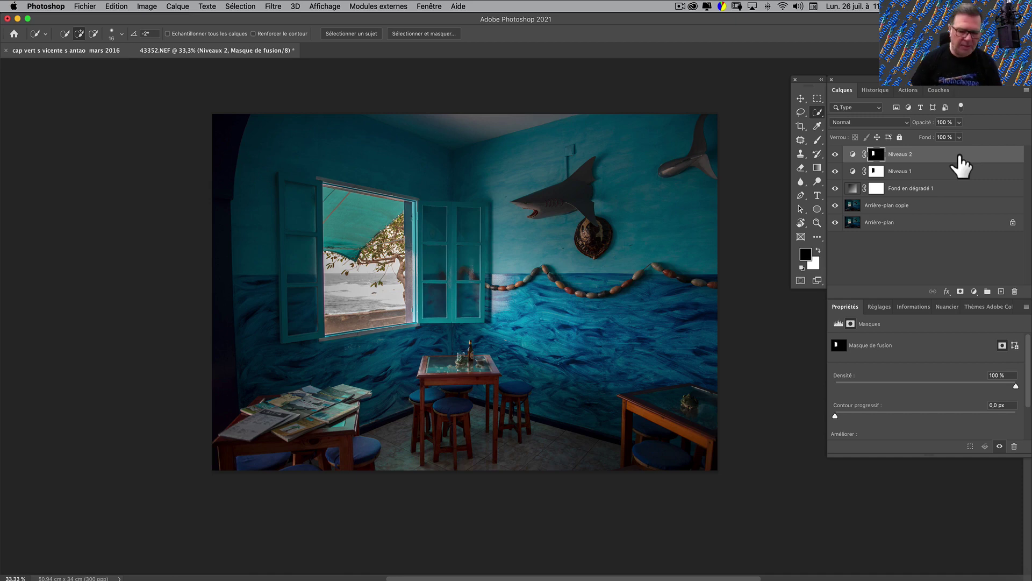
left_click(875, 155, "alt")
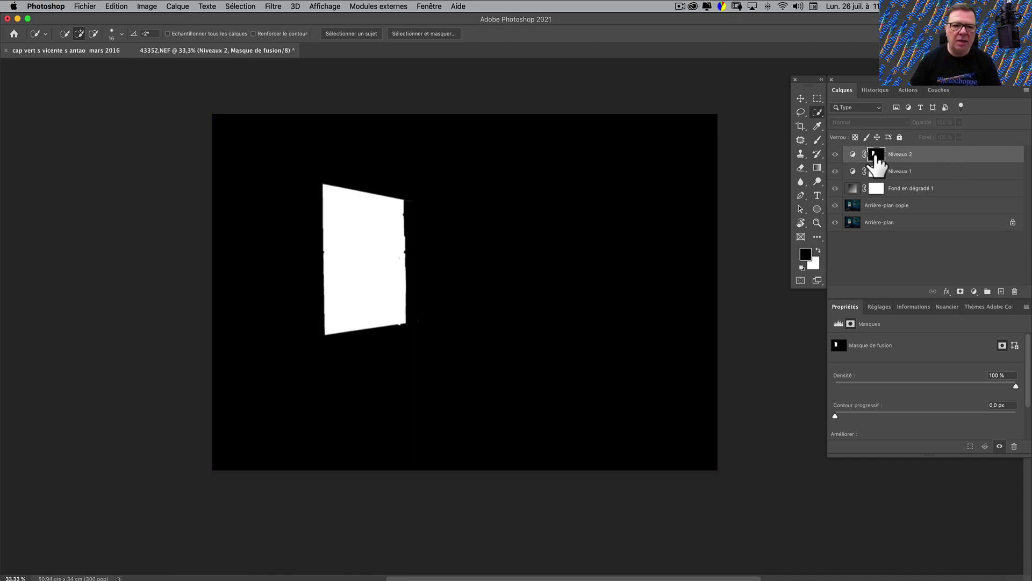
left_click(875, 154, "alt")
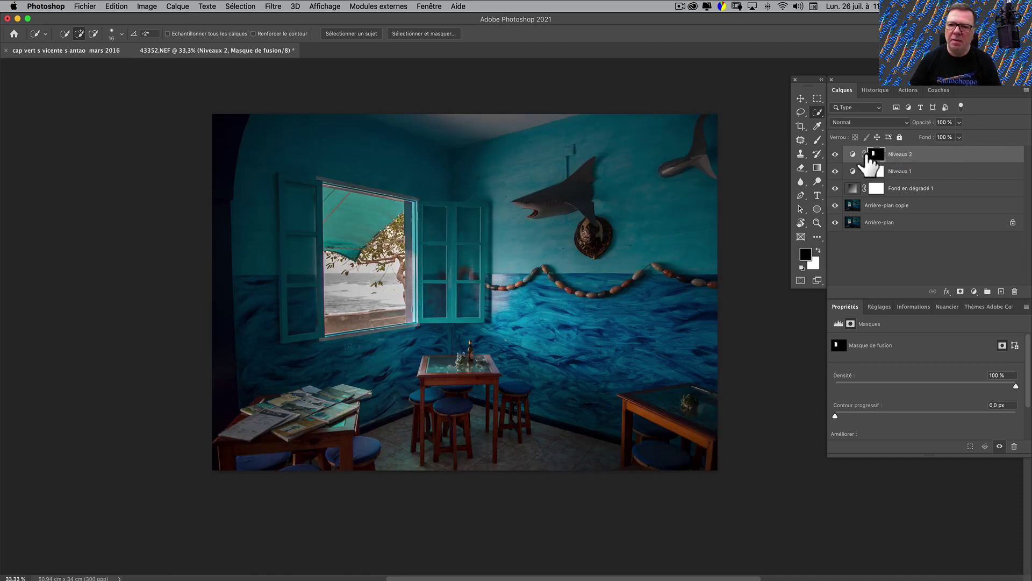
Add contrast to the window view in Niveaux 2 with black point 23, white point 228 and slightly darker midtones.
left_click(852, 154)
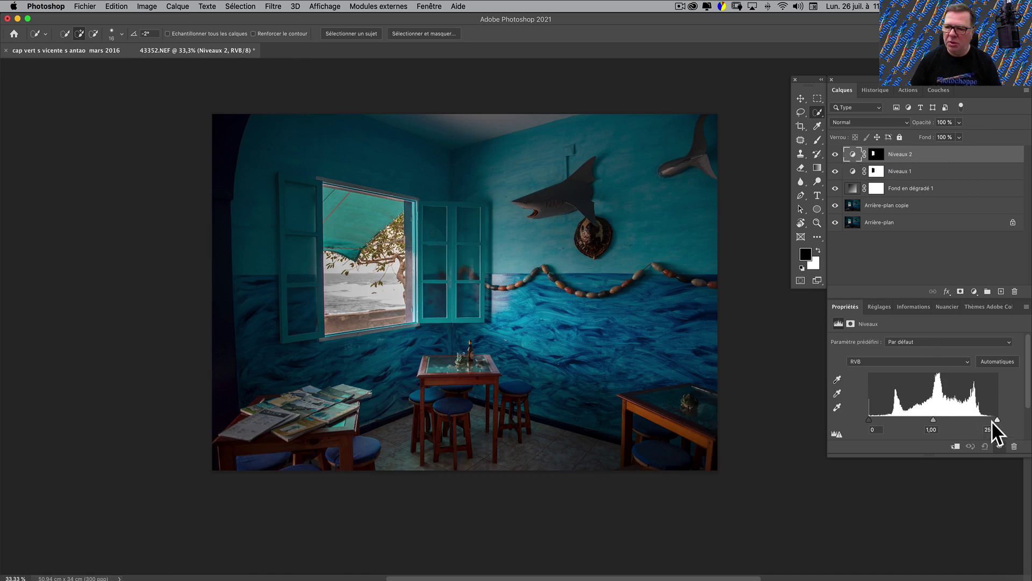
left_click_drag(868, 418, 884, 420)
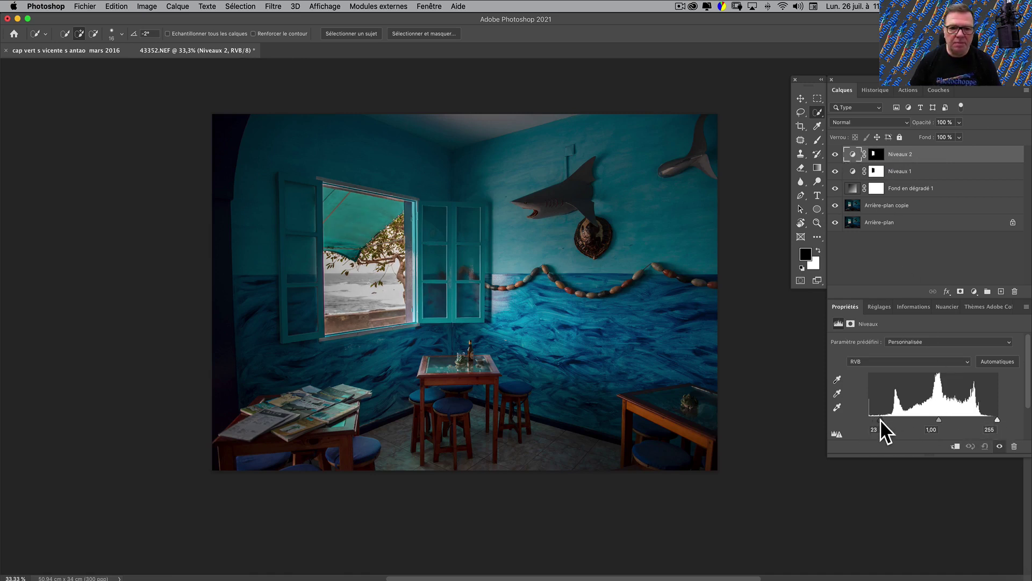
left_click_drag(995, 417, 934, 418)
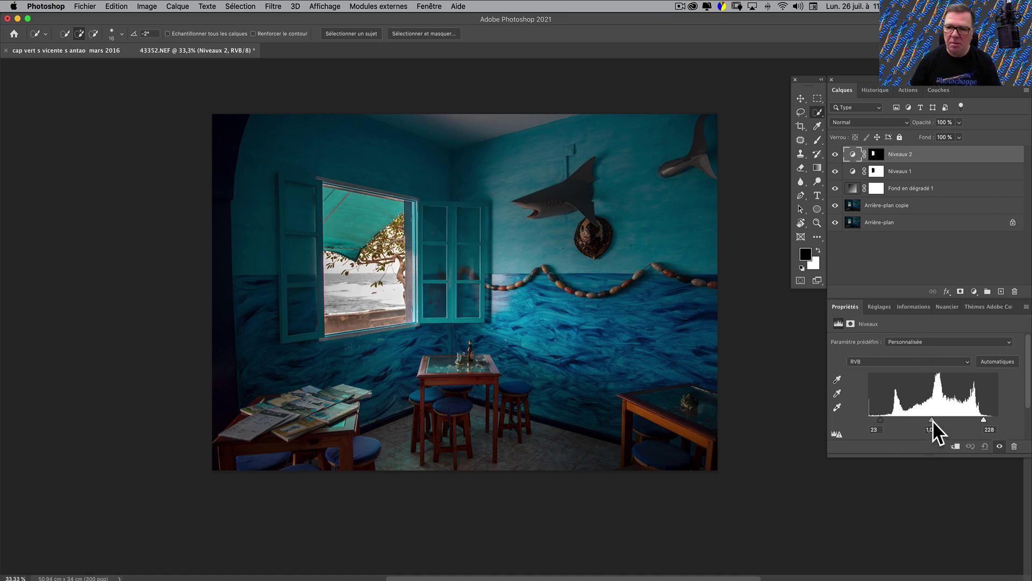
left_click_drag(935, 421, 938, 421)
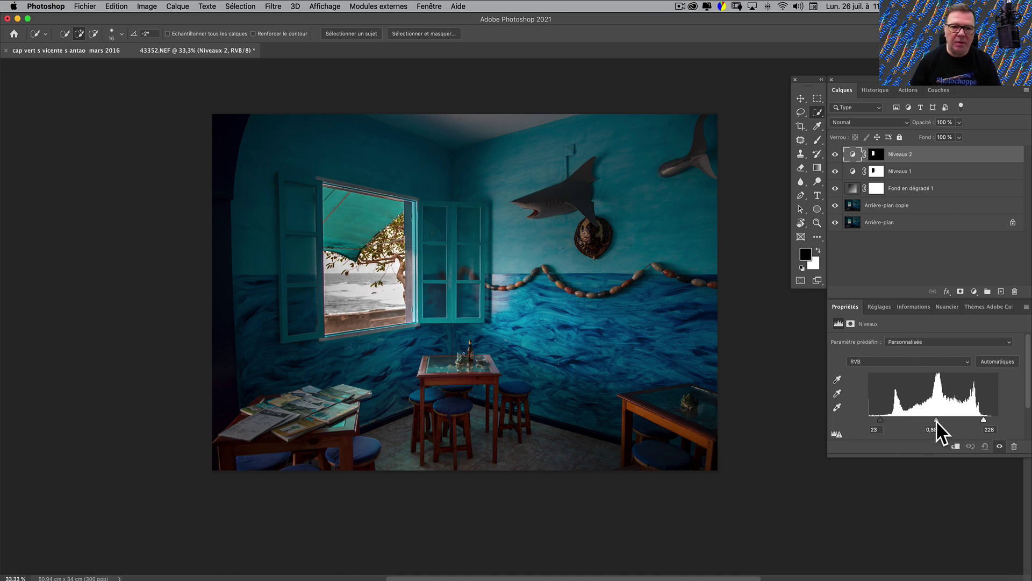
left_click(936, 259)
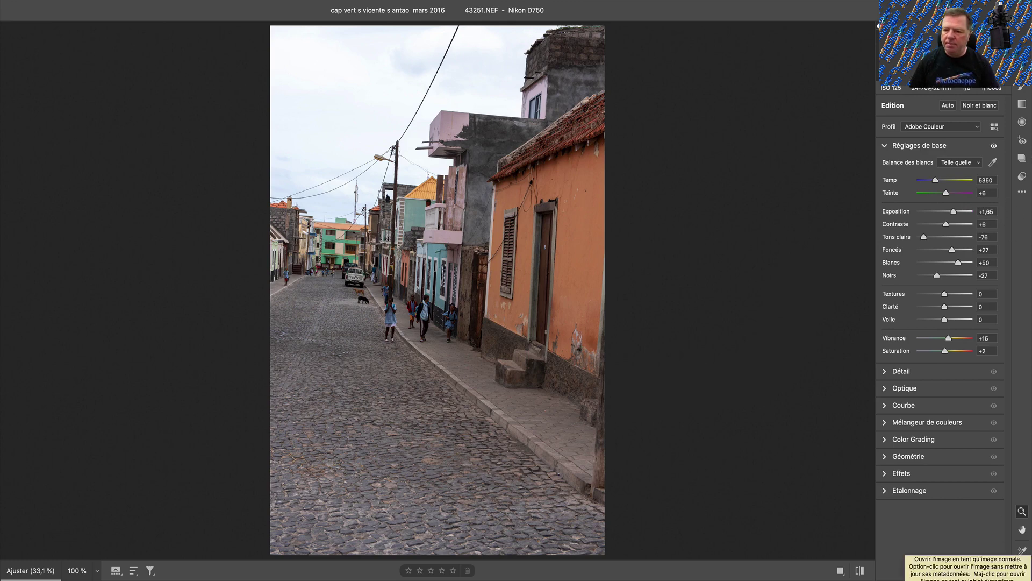
Open the street photo 43251.NEF from Camera Raw in Photoshop and duplicate its Arrière-plan layer.
left_click(997, 570)
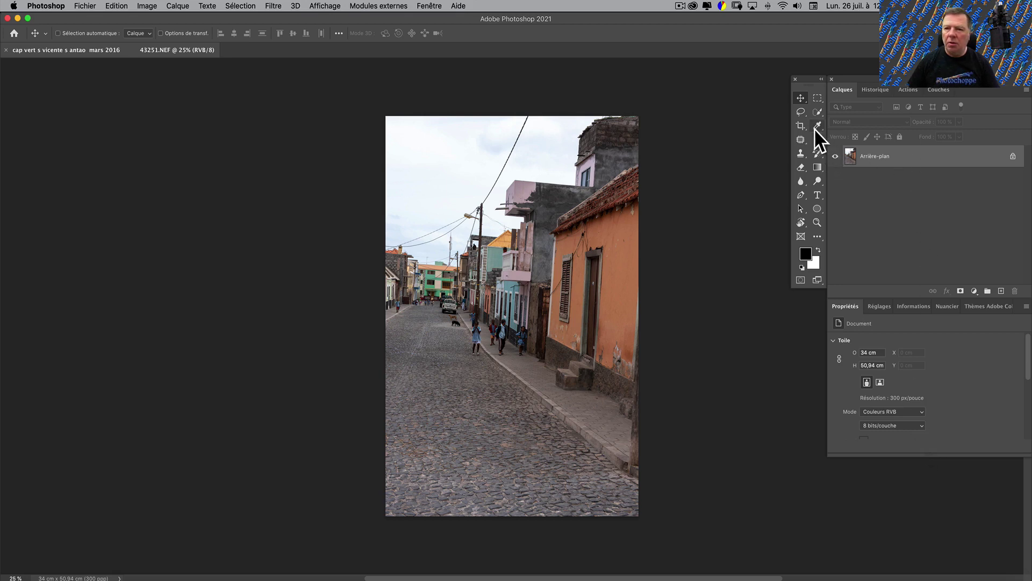
left_click_drag(910, 162, 1001, 291)
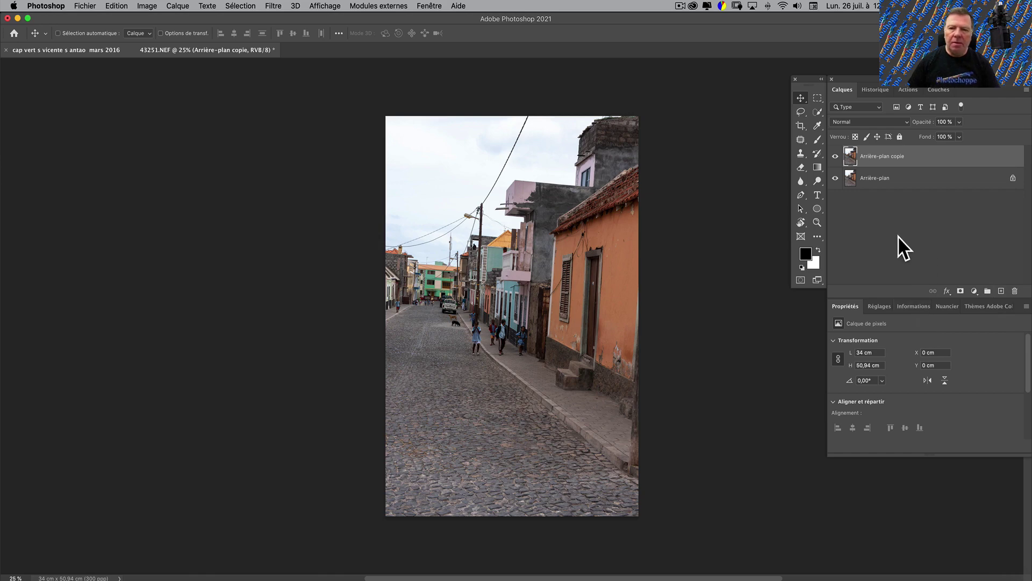
Straighten the street photo and crop it to about 18,11 × 16,8 cm around the children and the house fronts.
left_click(801, 125)
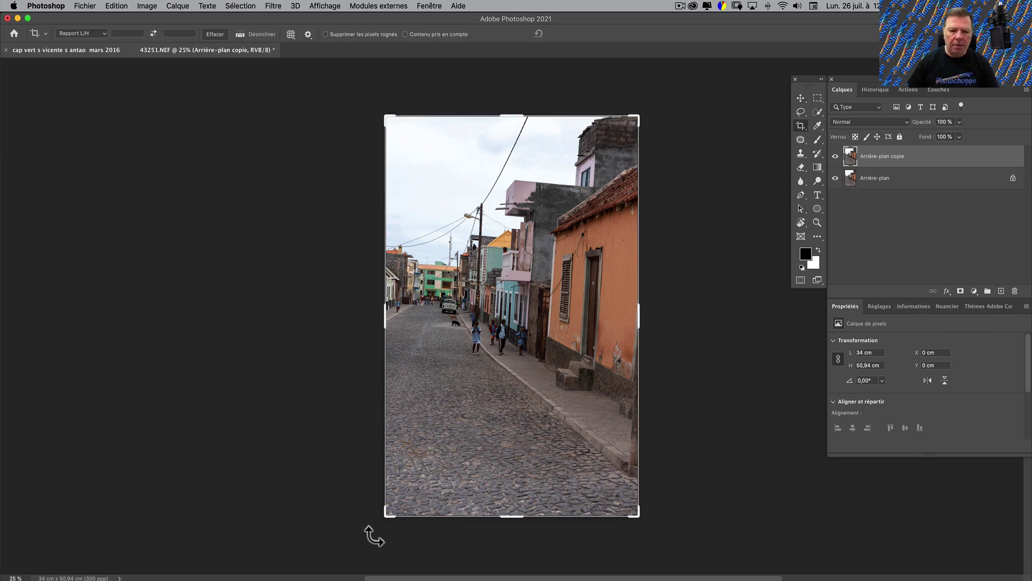
left_click_drag(375, 527, 391, 530)
left_click_drag(618, 492, 593, 435)
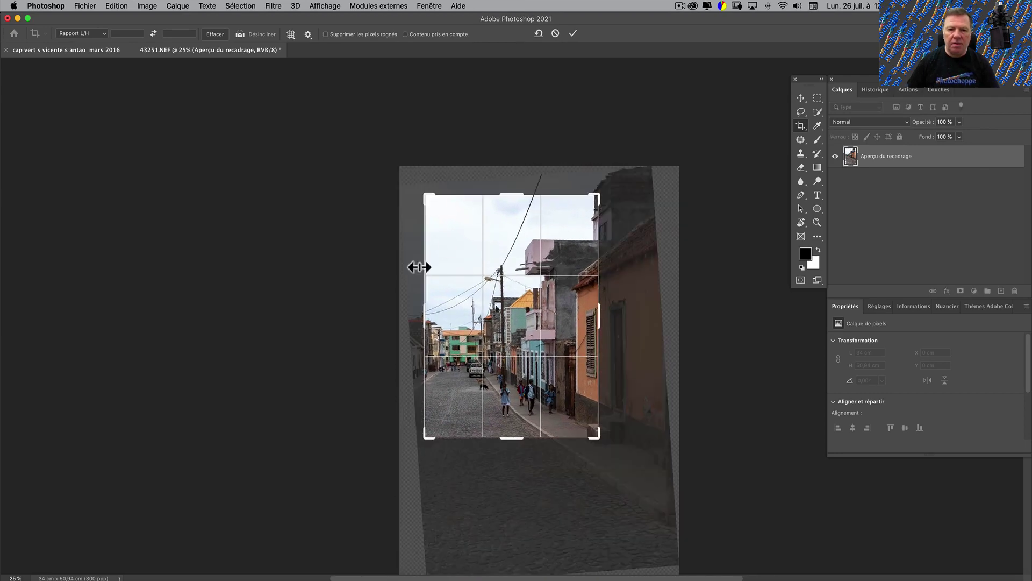
left_click_drag(421, 318, 442, 316)
left_click_drag(510, 193, 505, 249)
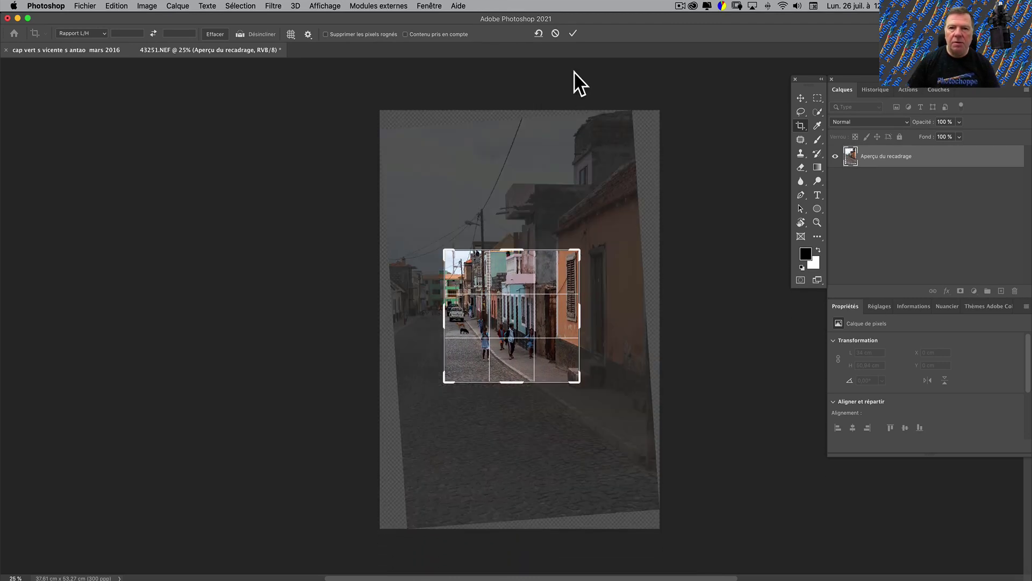
left_click(572, 31)
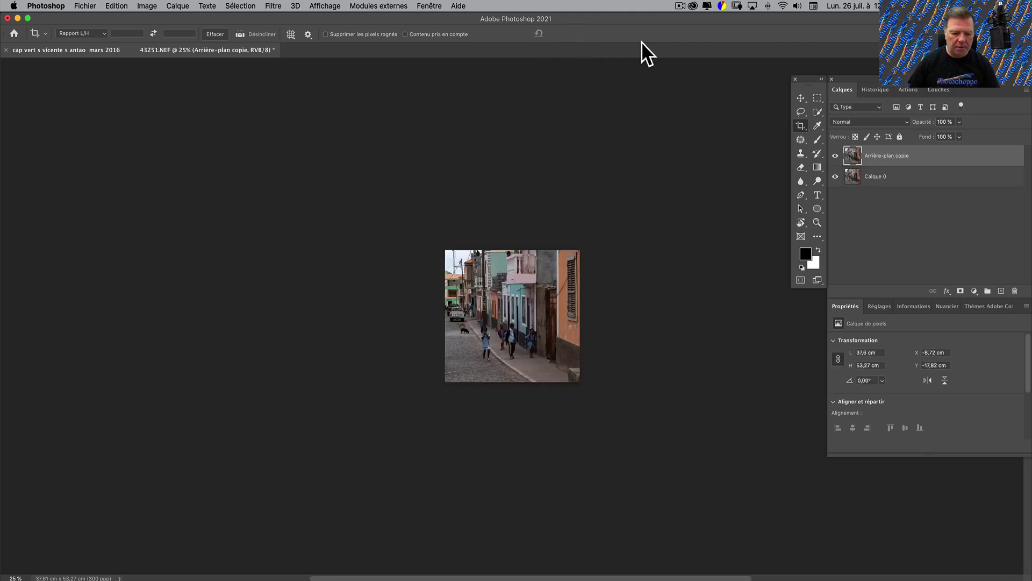
Crop away the upper part of the street photo, leaving about 18,11 × 12,3 cm.
key("super+plus")
key("super+plus")
key("super+plus")
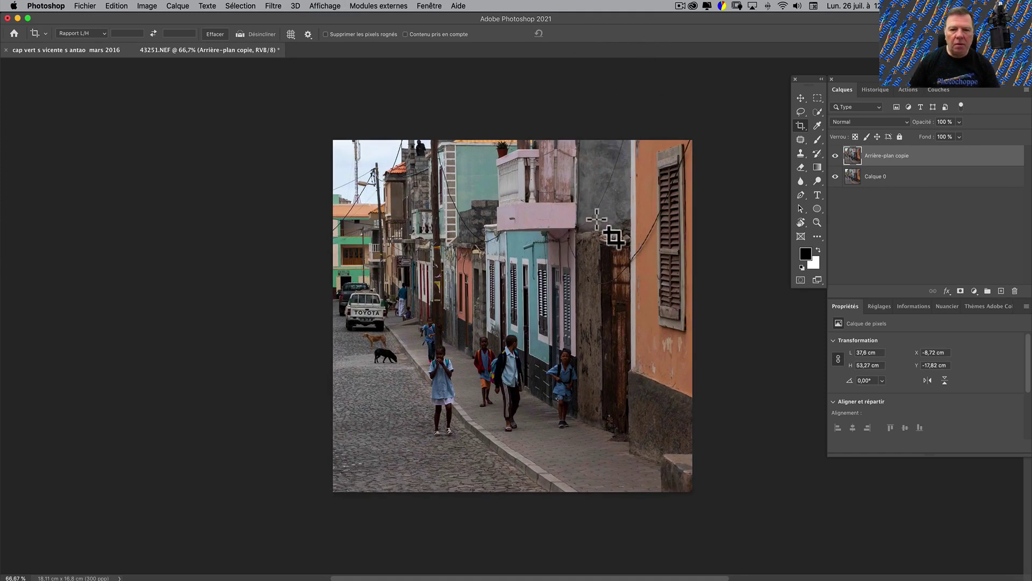
left_click(590, 289)
left_click_drag(519, 138, 515, 183)
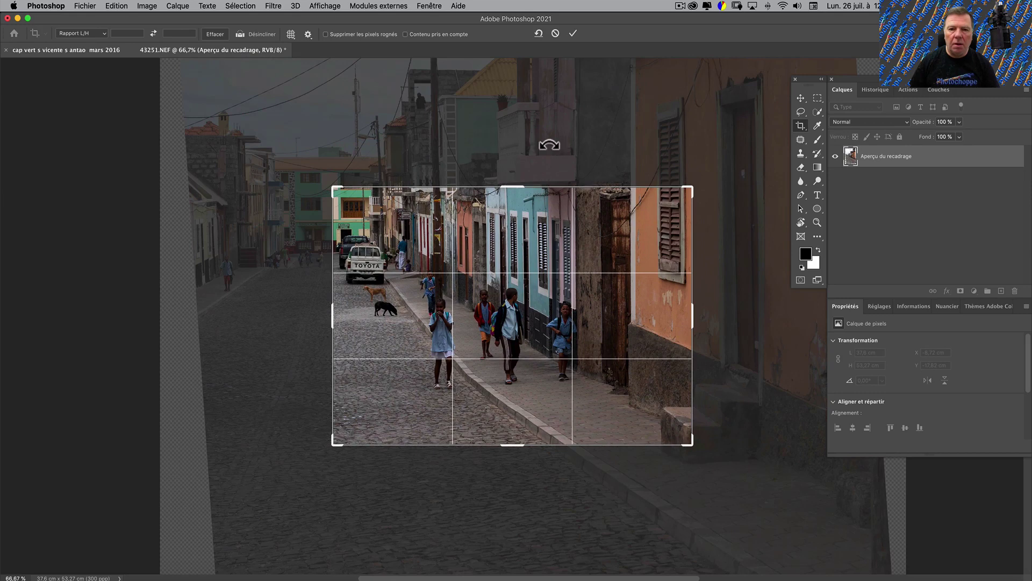
left_click(573, 33)
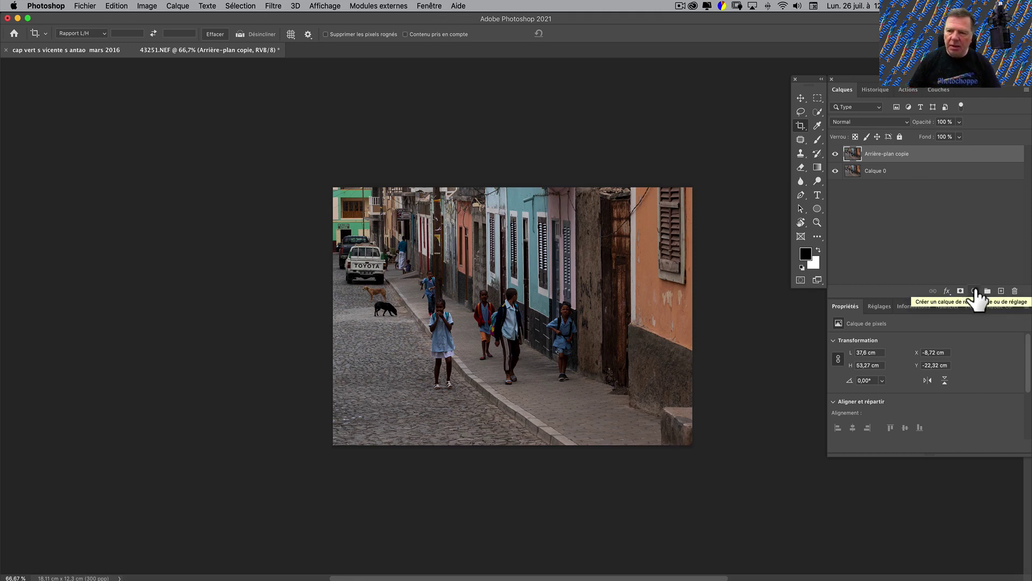
Add a Dégradé fill layer above the photo using the preset gradient "blanc vers transp".
left_click(974, 290)
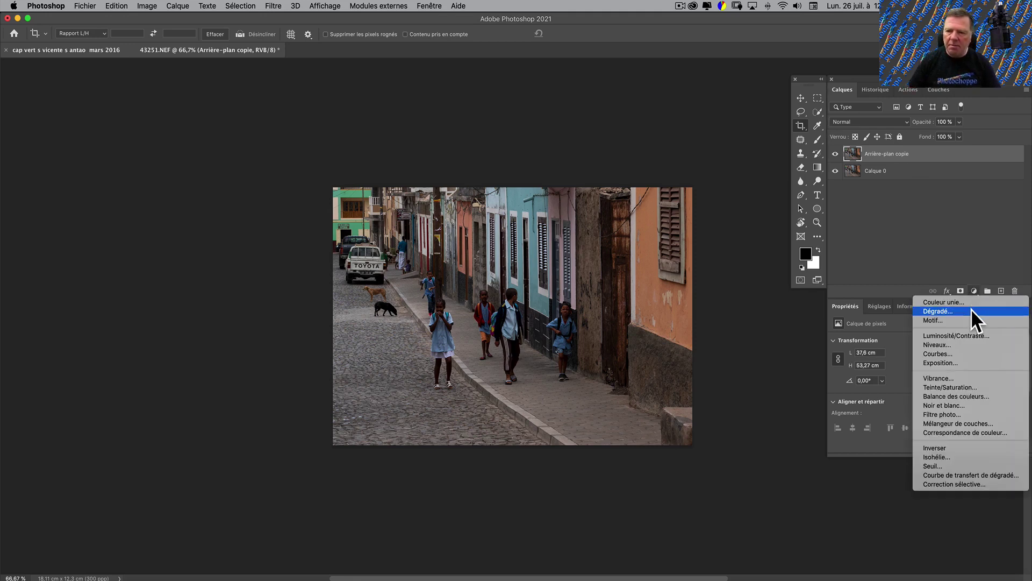
left_click(971, 311)
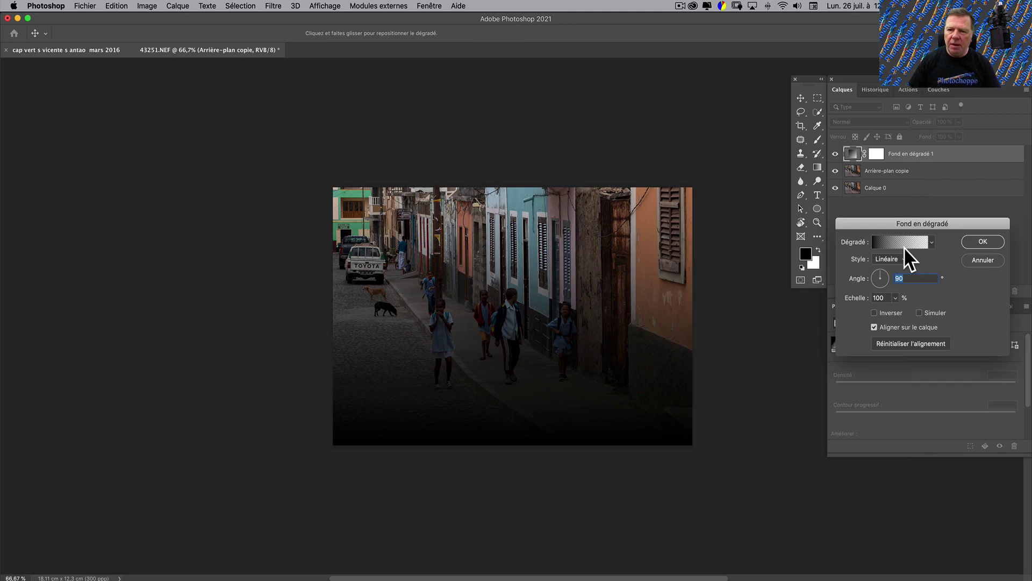
left_click(904, 245)
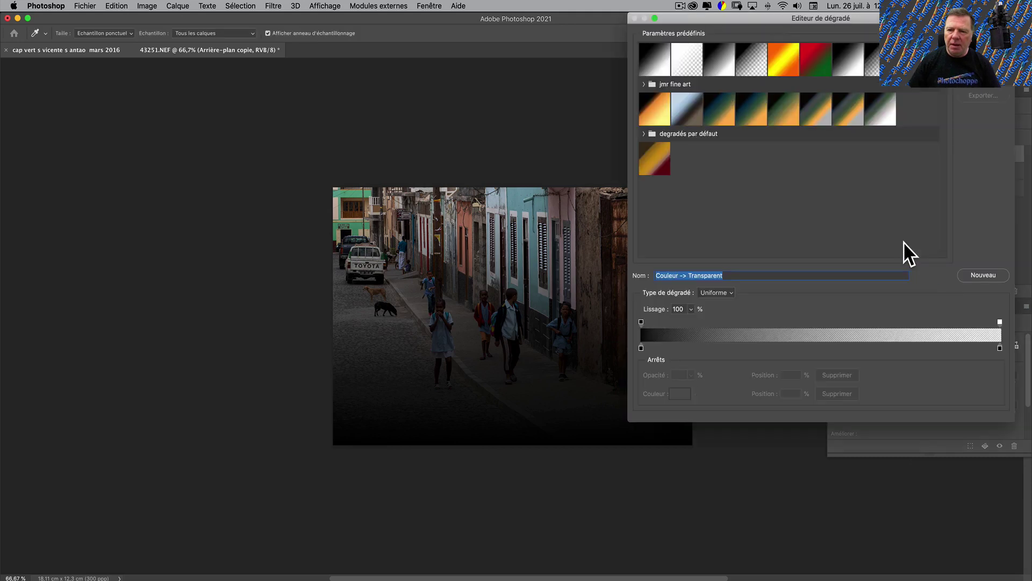
left_click(688, 60)
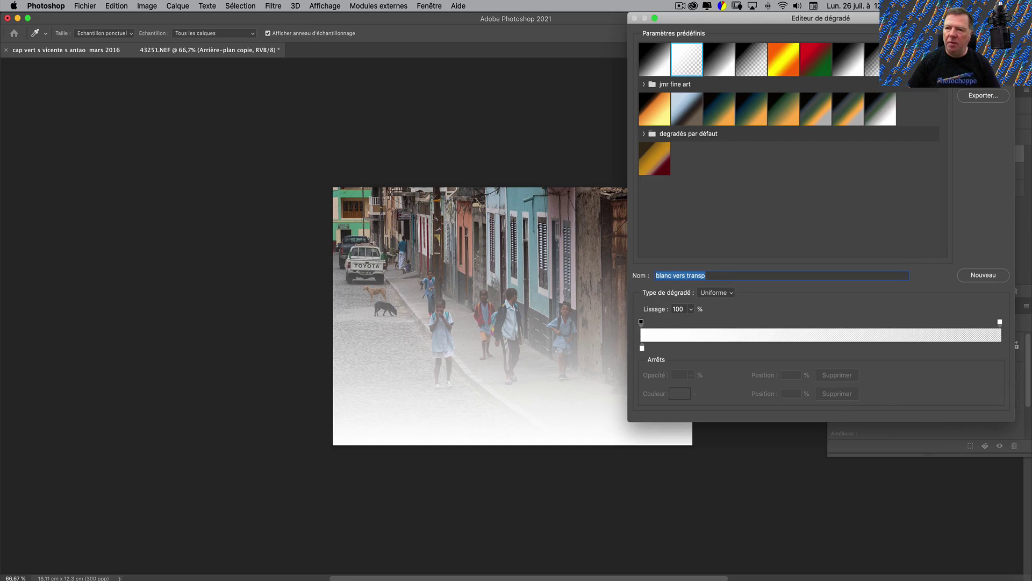
key("Return")
Set the gradient style to Réfléchi, try an angle of 180°, and set the angle back to 90°.
left_click(899, 259)
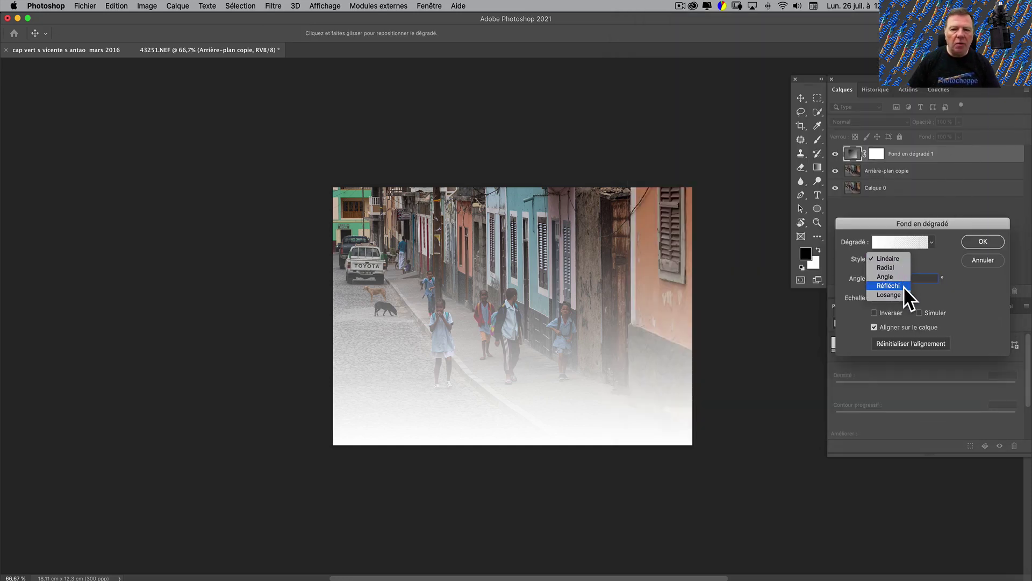
left_click(903, 286)
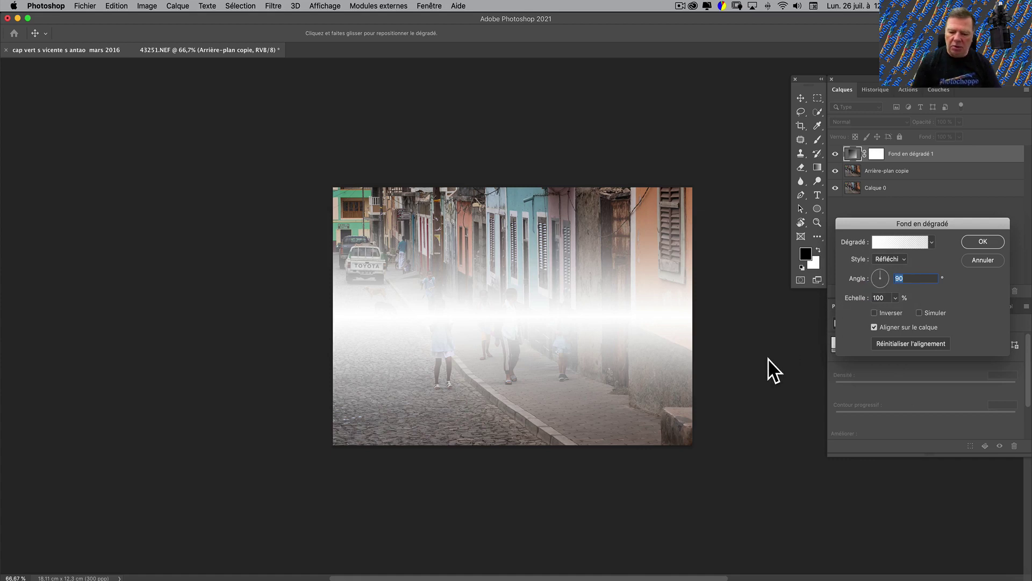
type("180")
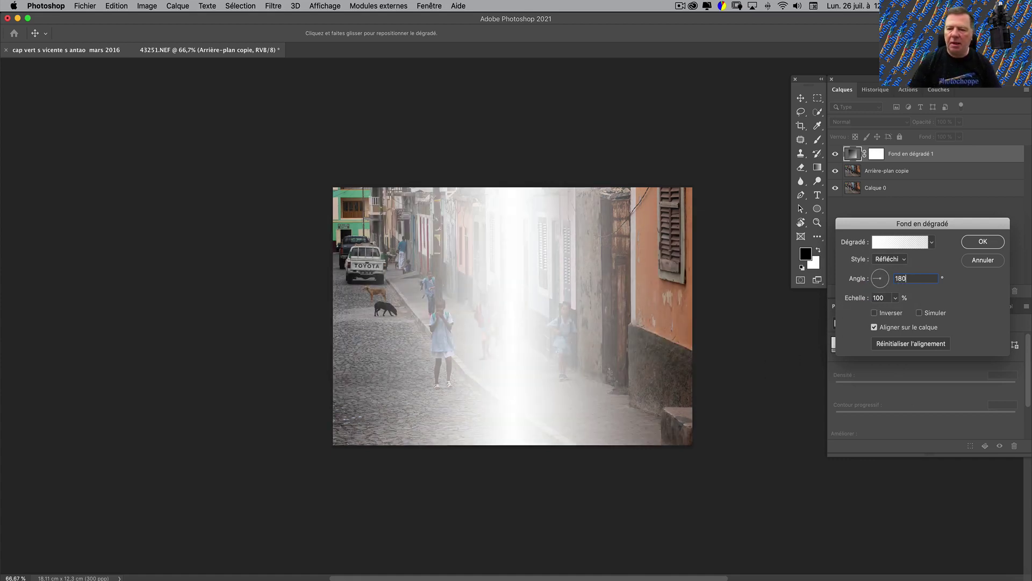
double_click(916, 277)
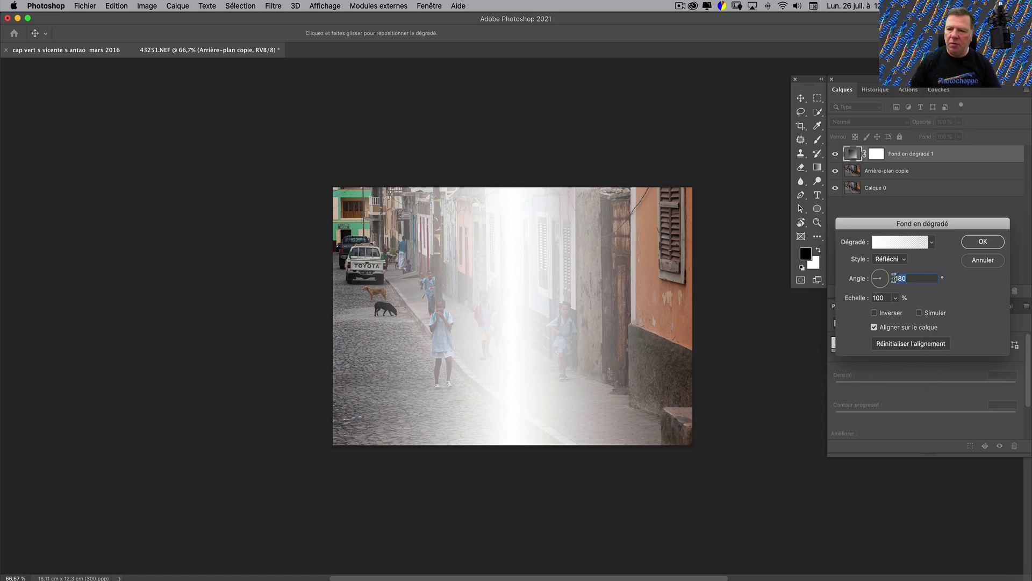
type("90")
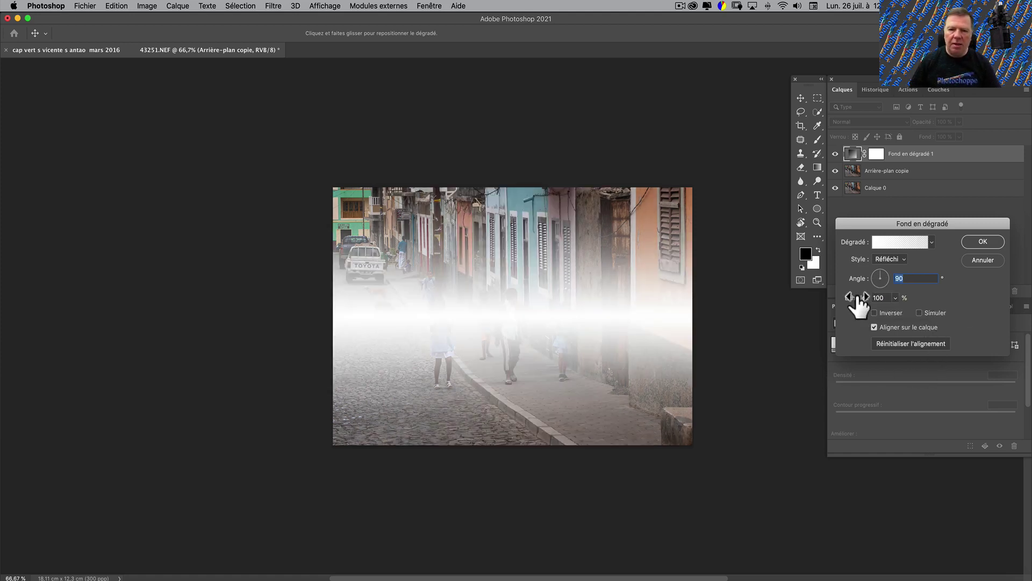
Set the gradient fill's Echelle to 106 % and confirm the fill settings.
left_click_drag(857, 300, 859, 299)
key("shift+Tab")
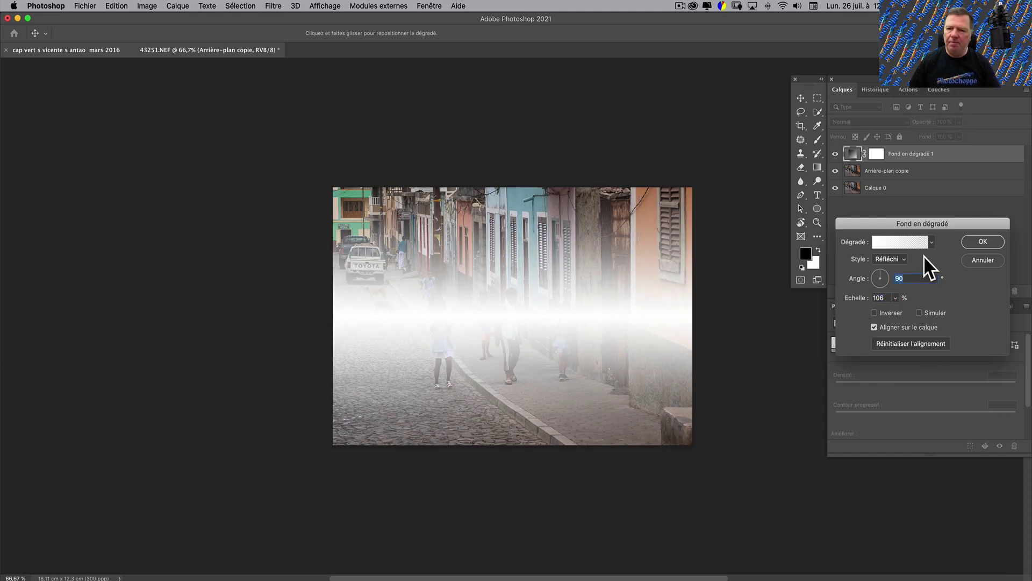
left_click(982, 242)
key("c")
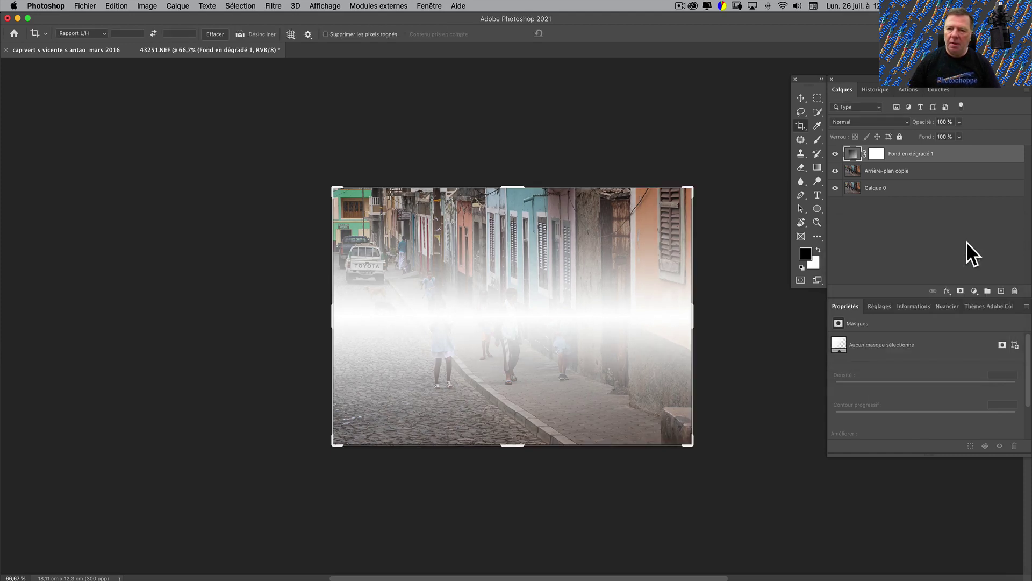
Edit the white gradient fill on the street photo, shift its band slightly over the children, and confirm the settings.
double_click(853, 154)
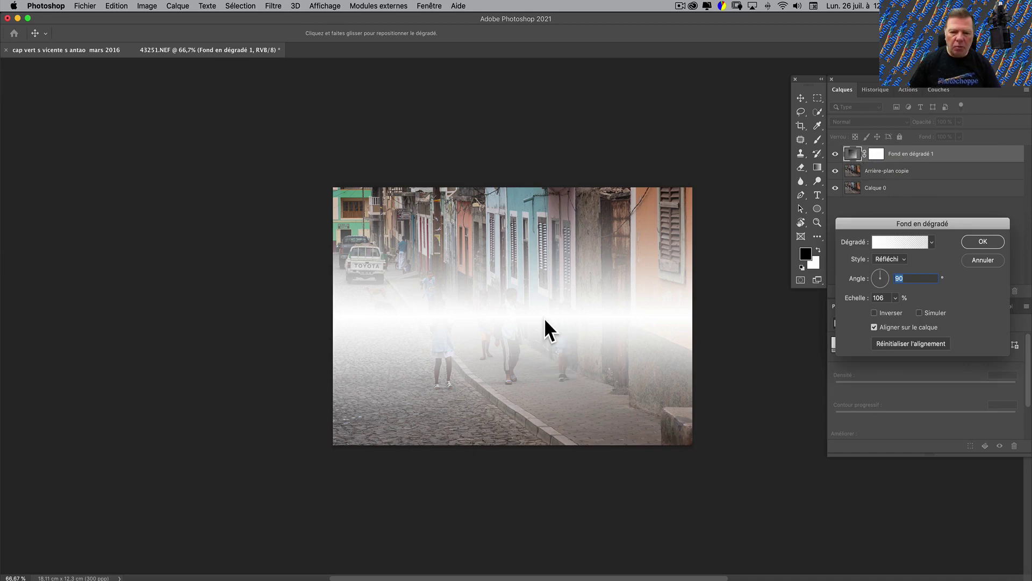
mouse_move(544, 317)
left_mouse_down()
mouse_move(559, 226)
mouse_move(545, 427)
mouse_move(550, 319)
left_mouse_up()
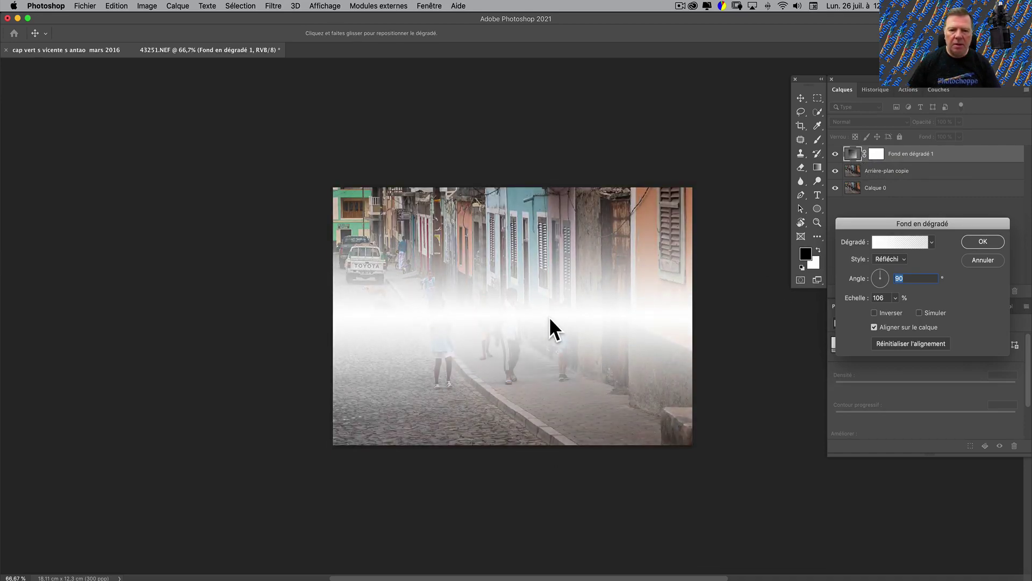
left_click(967, 240)
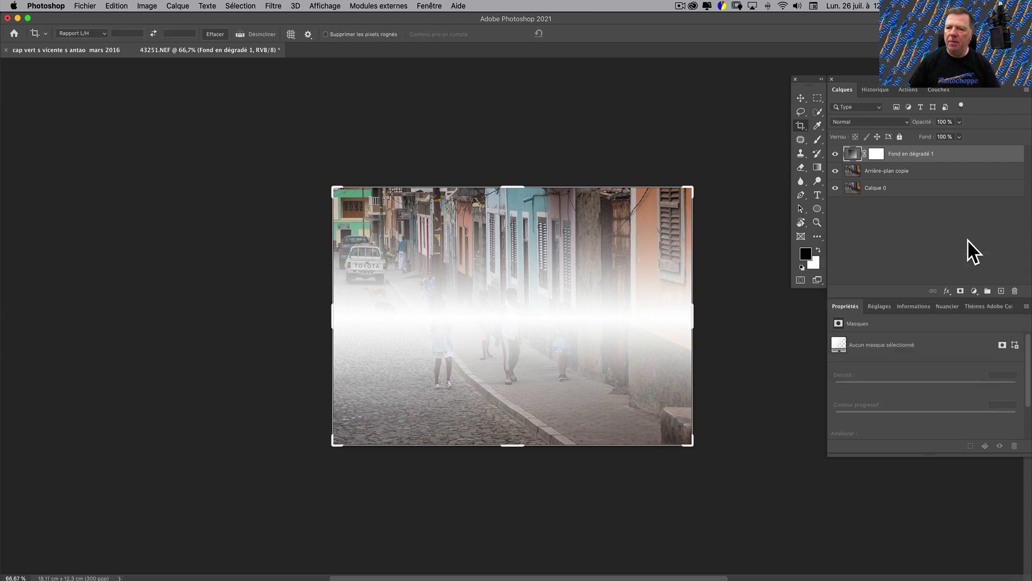
Set the white gradient fill layer's blend mode to Lumière tamisée and check the photo at 100 %.
left_click(892, 121)
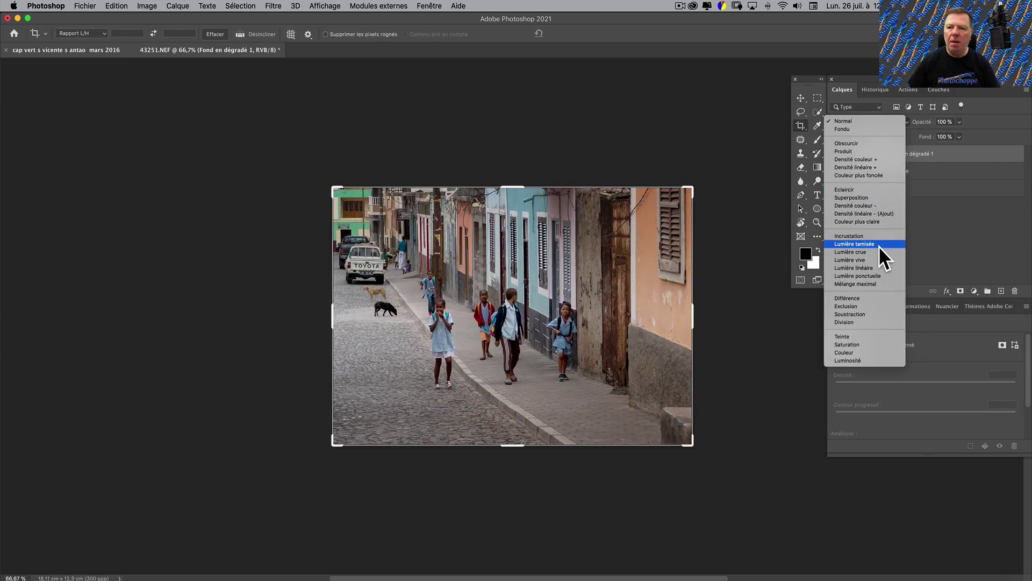
left_click(878, 245)
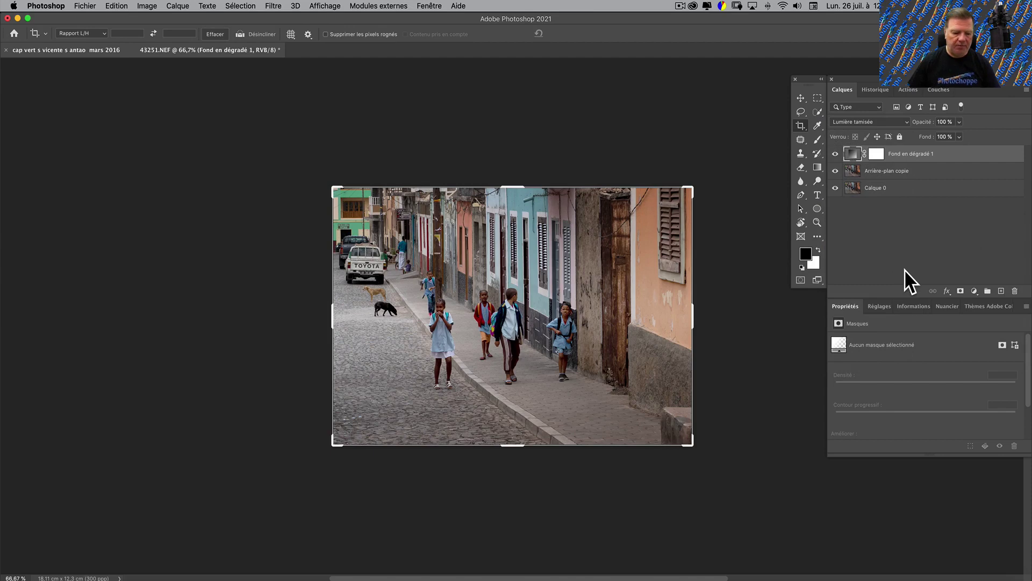
key("super+1")
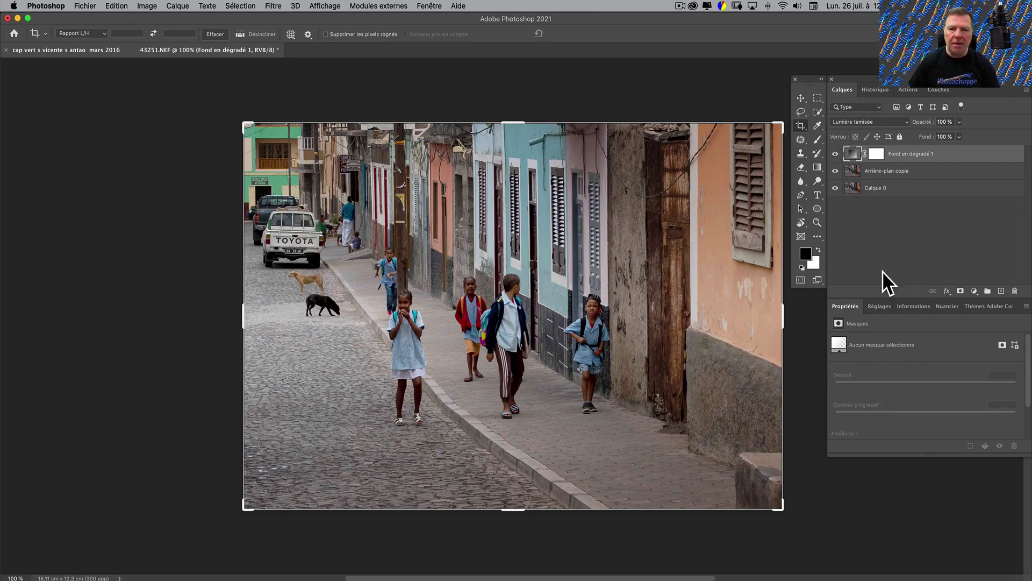
left_click_drag(638, 359, 587, 364)
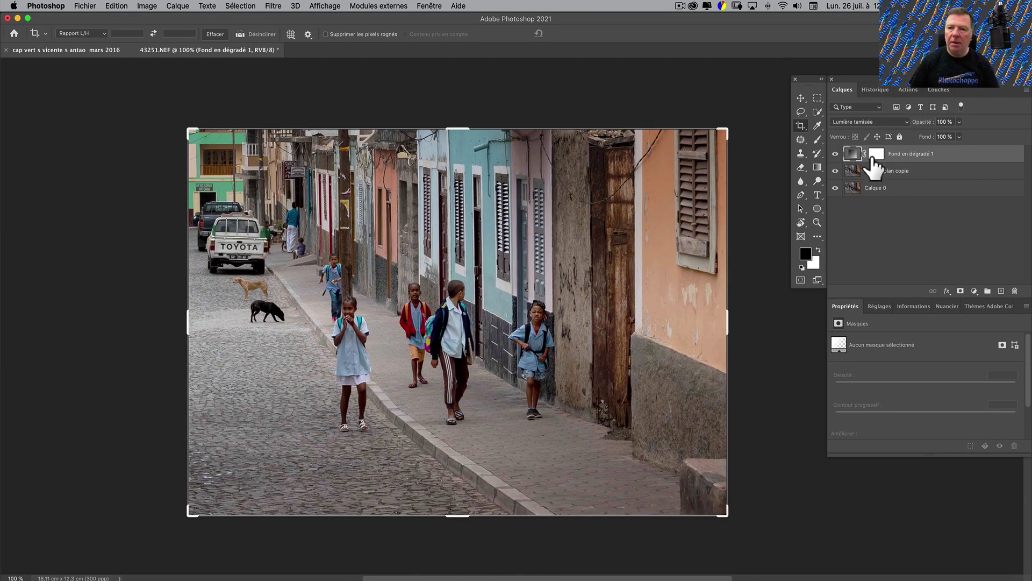
Compare the photo with and without the white gradient fill, and set that layer's Fond to 90 %.
left_click(835, 154)
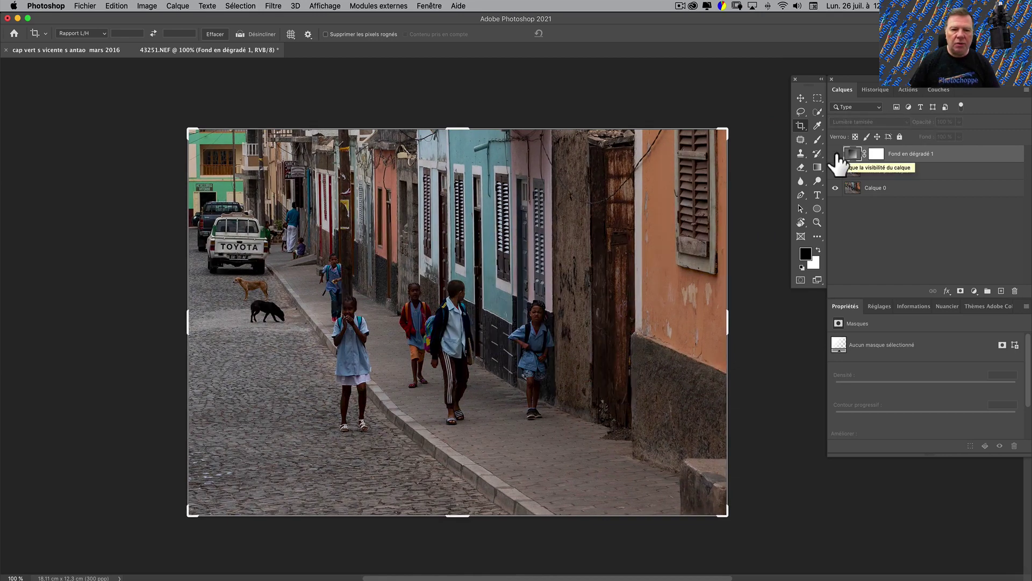
left_click(836, 155)
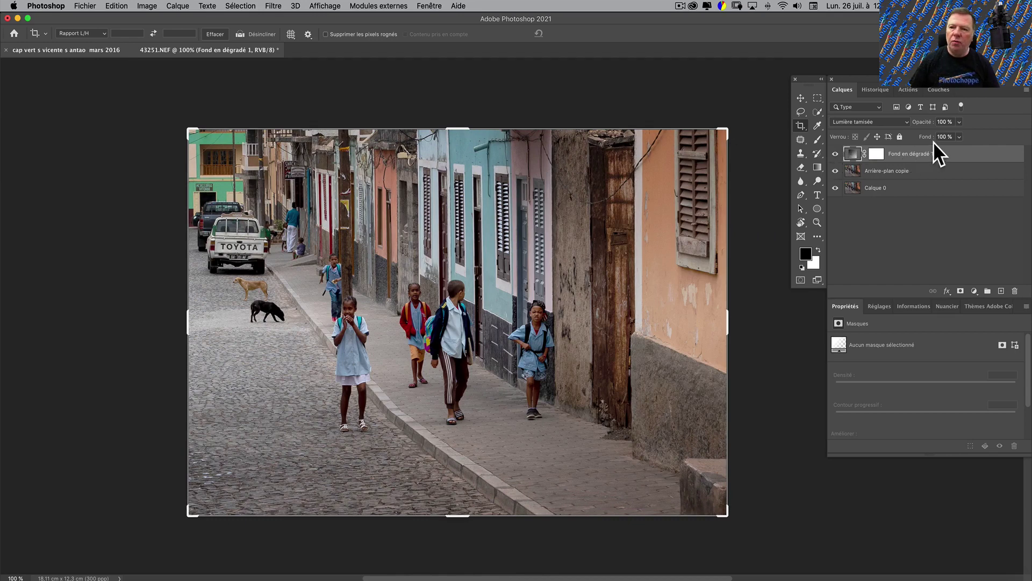
left_click(959, 135)
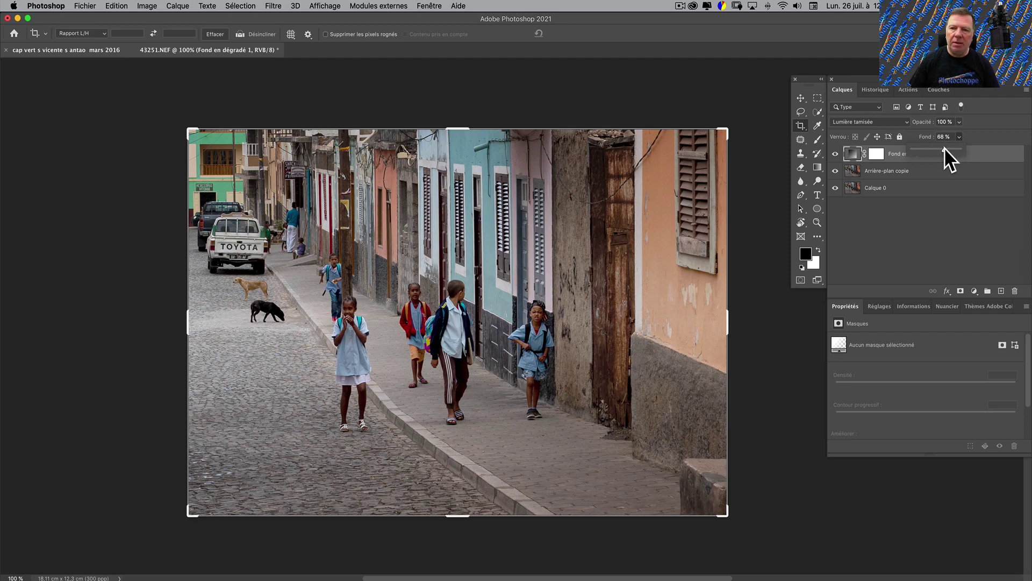
left_click_drag(949, 147, 951, 147)
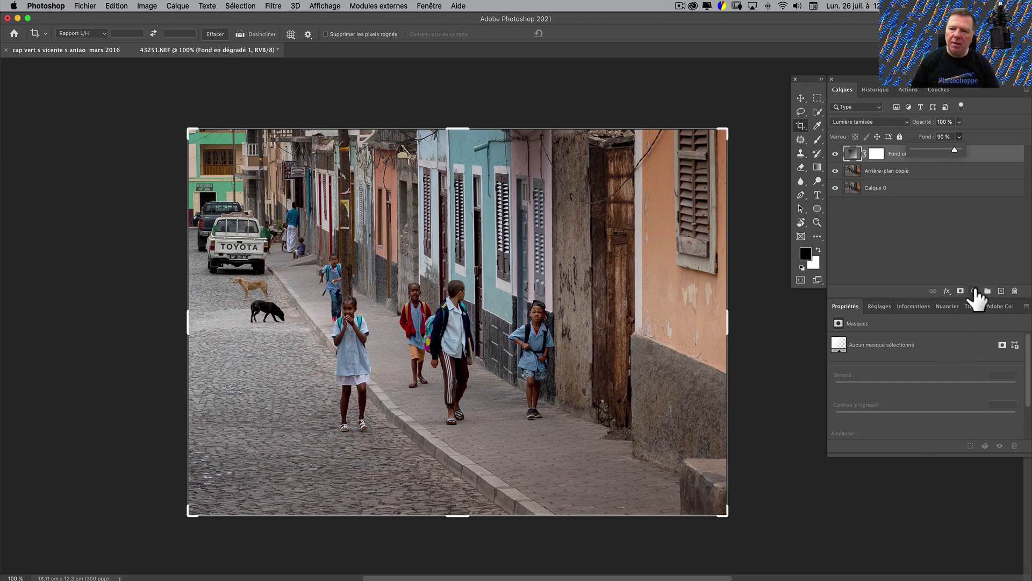
Add a second Dégradé fill layer with the black Couleur -> Transparent gradient, style Réfléchi, inverted, at 90° and 100 % Echelle.
left_click(974, 291)
left_click(965, 311)
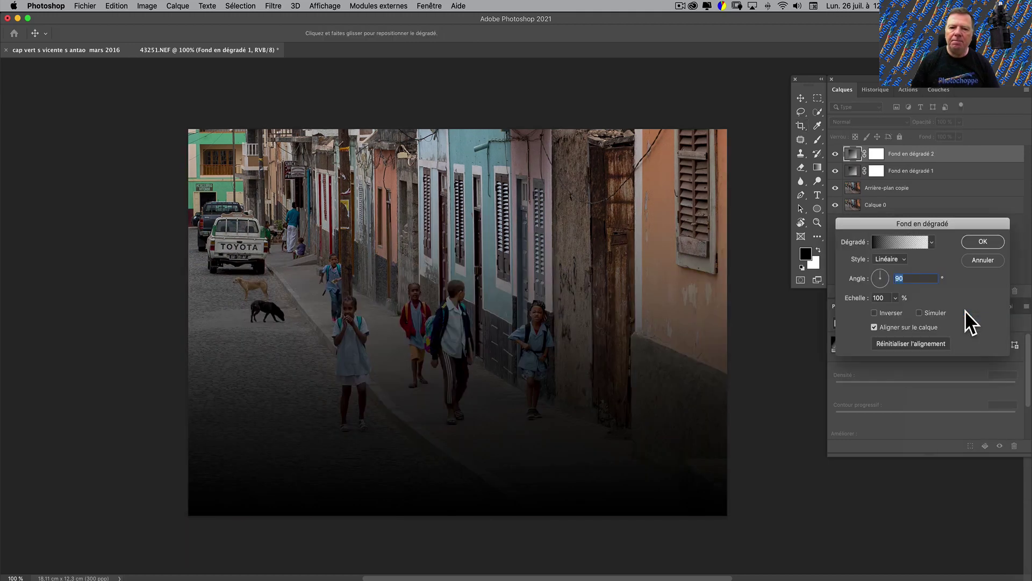
left_click(918, 241)
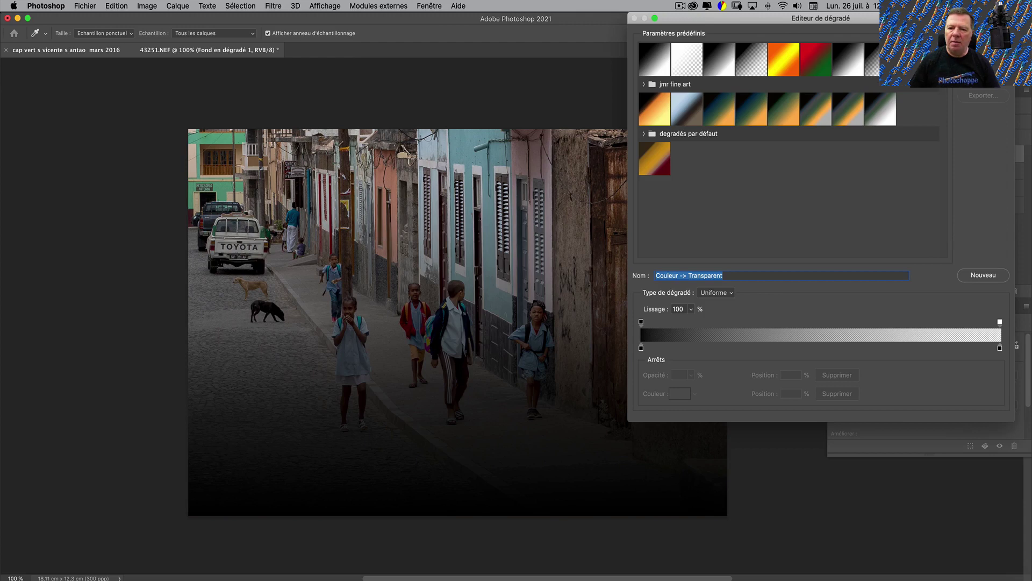
key("Return")
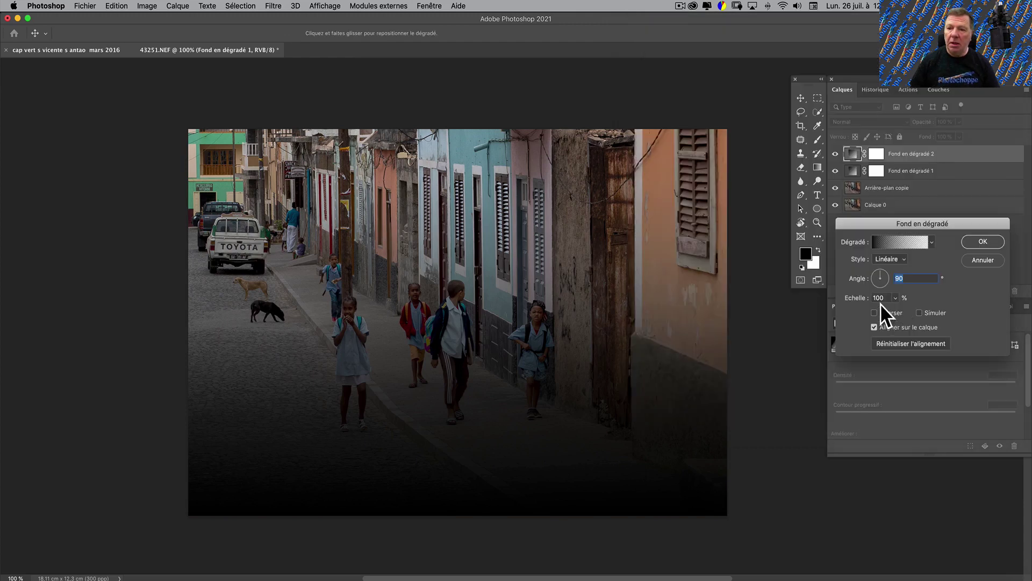
left_click(892, 259)
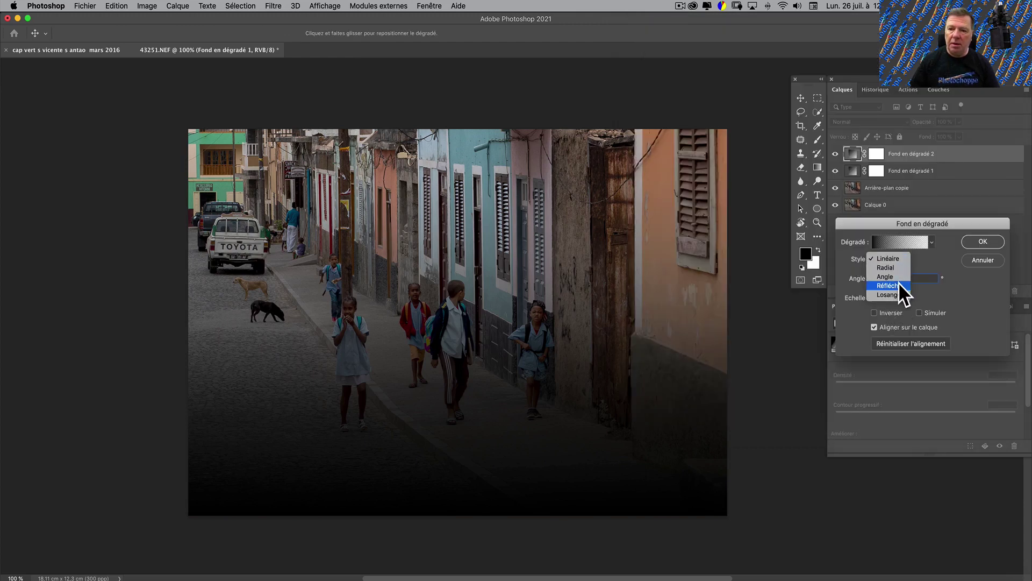
left_click(899, 285)
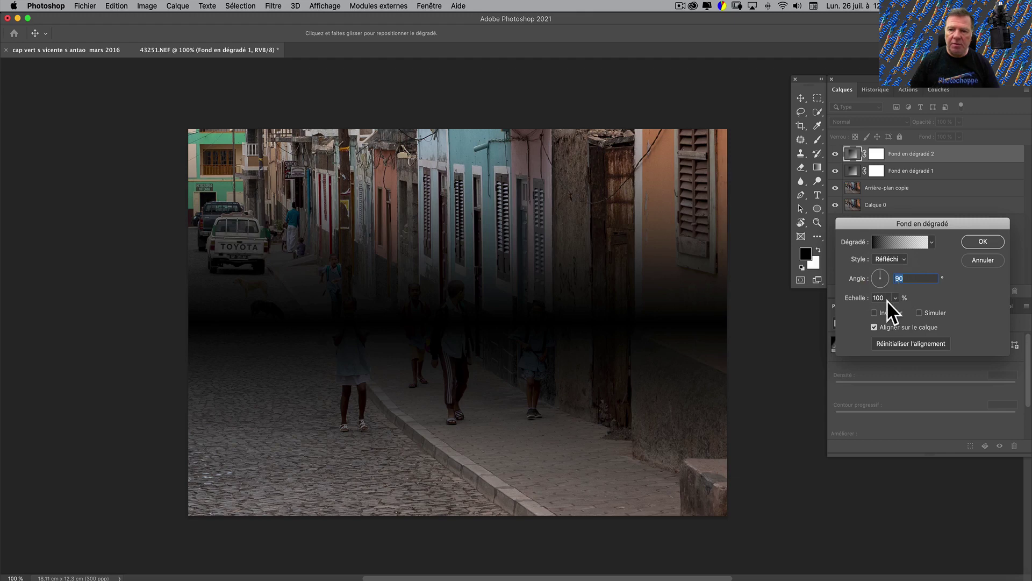
left_click(874, 313)
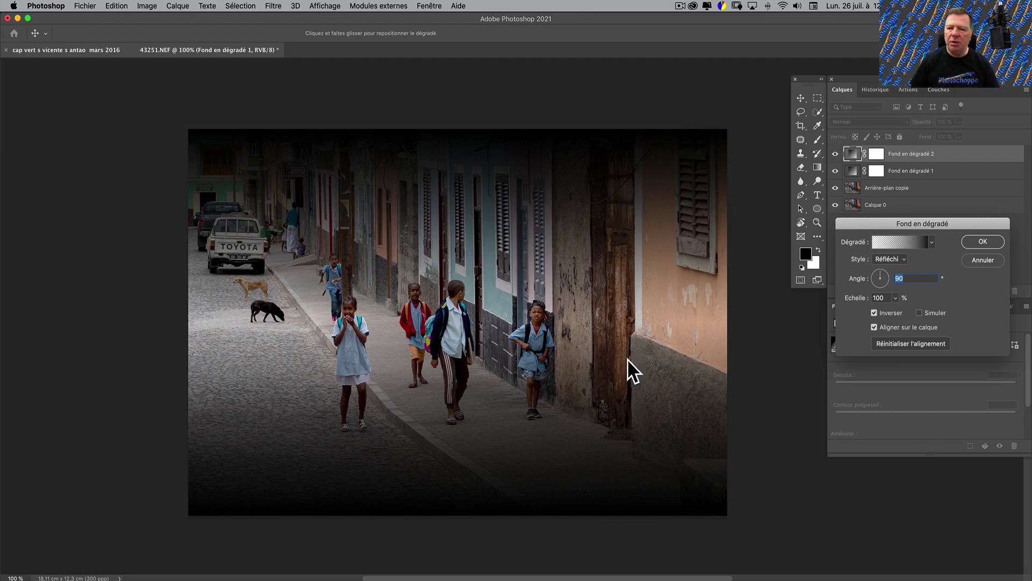
left_click(973, 241)
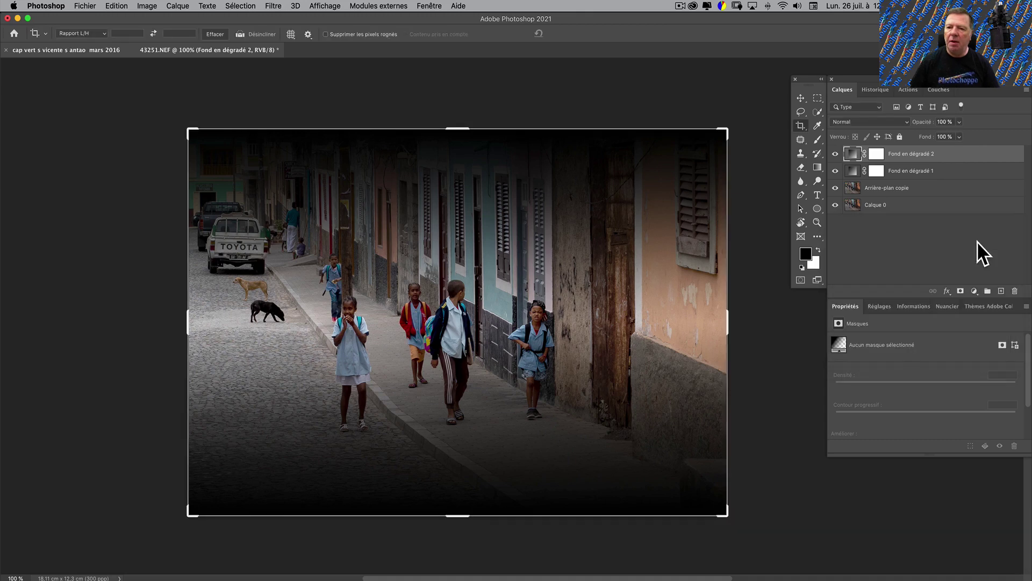
Set the inverted black gradient fill layer to Lumière tamisée and compare the photo with the gradient fills hidden and shown.
left_click(896, 120)
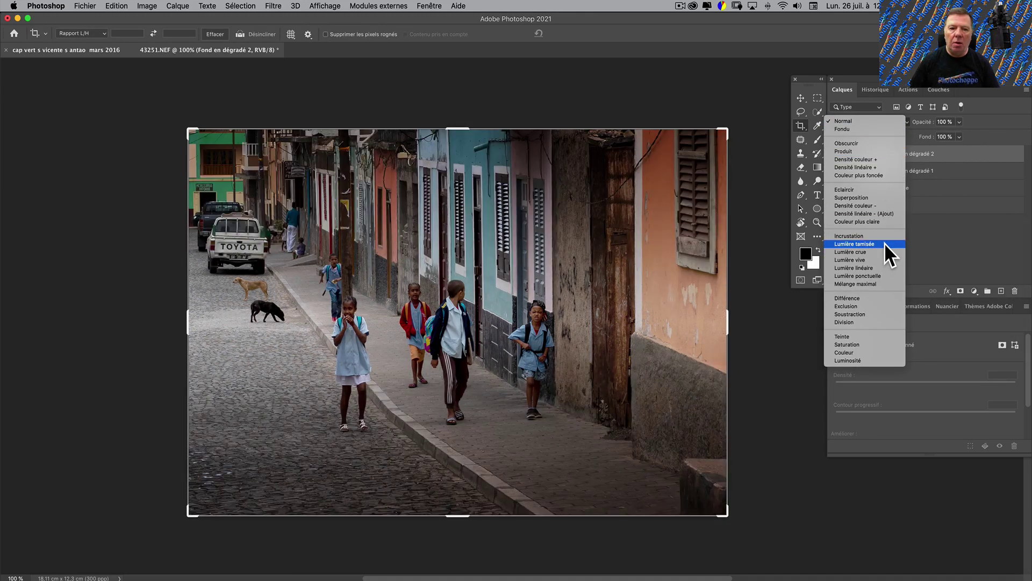
left_click(884, 243)
left_click(926, 256)
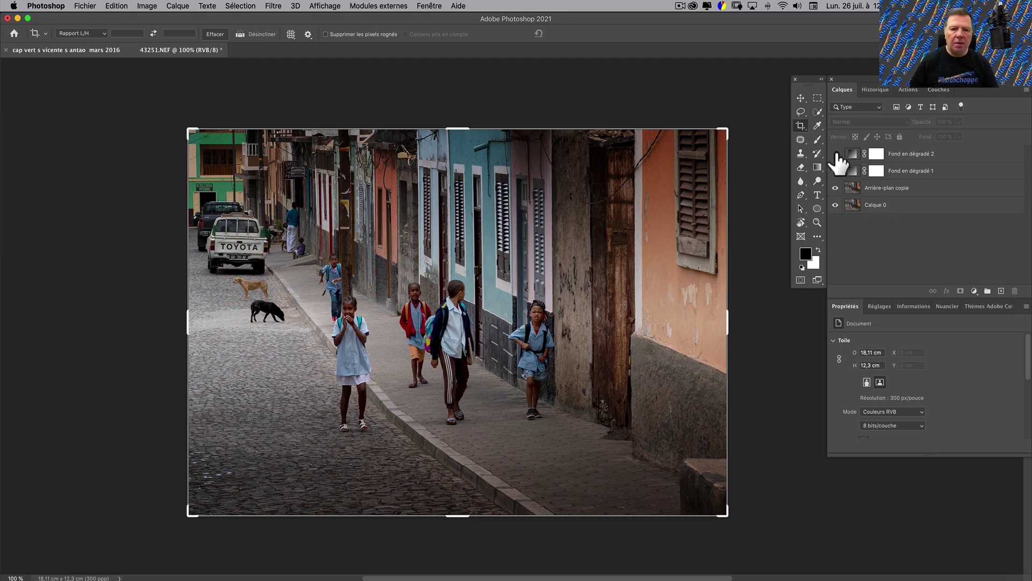
left_click(836, 154)
left_click(836, 154)
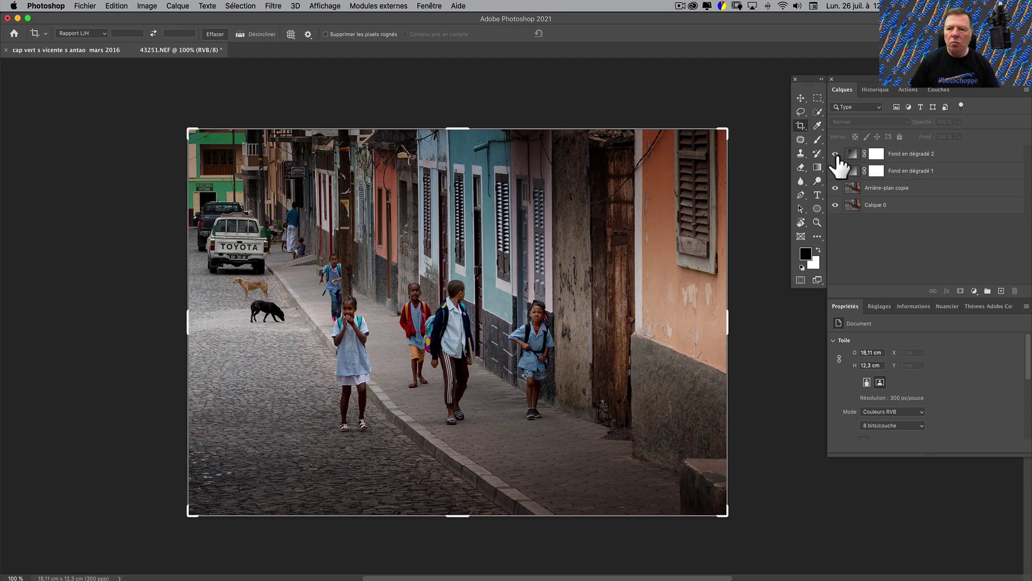
Adjust the black gradient fill's Echelle, confirm it, and lower that layer's Opacité to about 72 %.
left_click(853, 153)
double_click(851, 151)
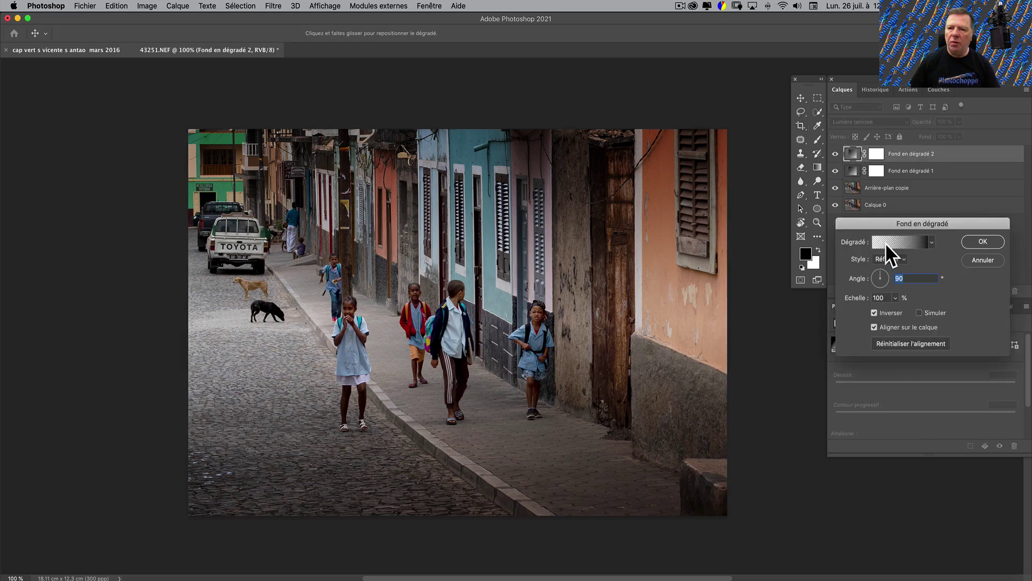
left_click_drag(942, 223, 941, 206)
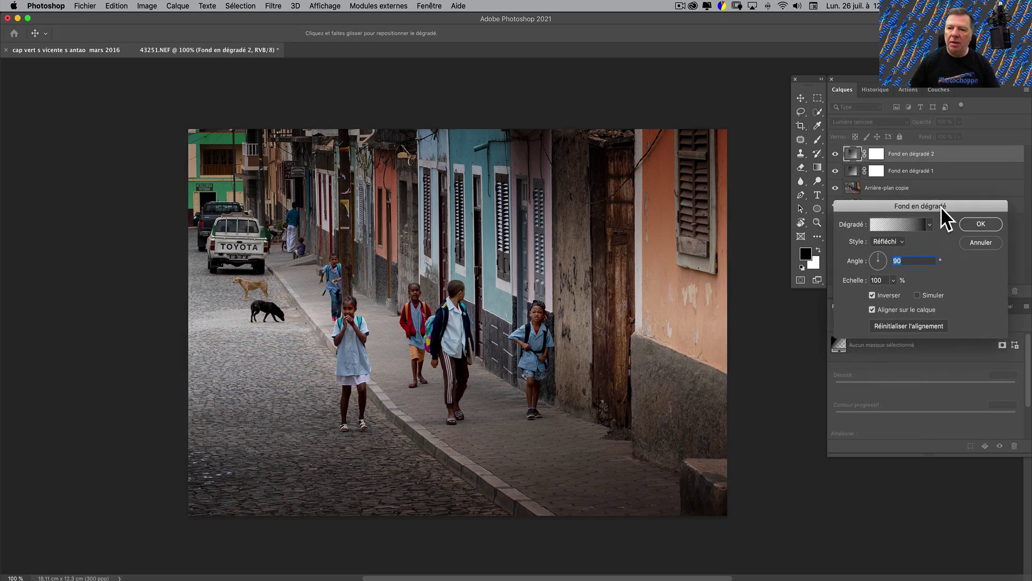
mouse_move(855, 282)
left_mouse_down()
mouse_move(846, 284)
mouse_move(866, 281)
left_mouse_up()
left_click(975, 228)
key("c")
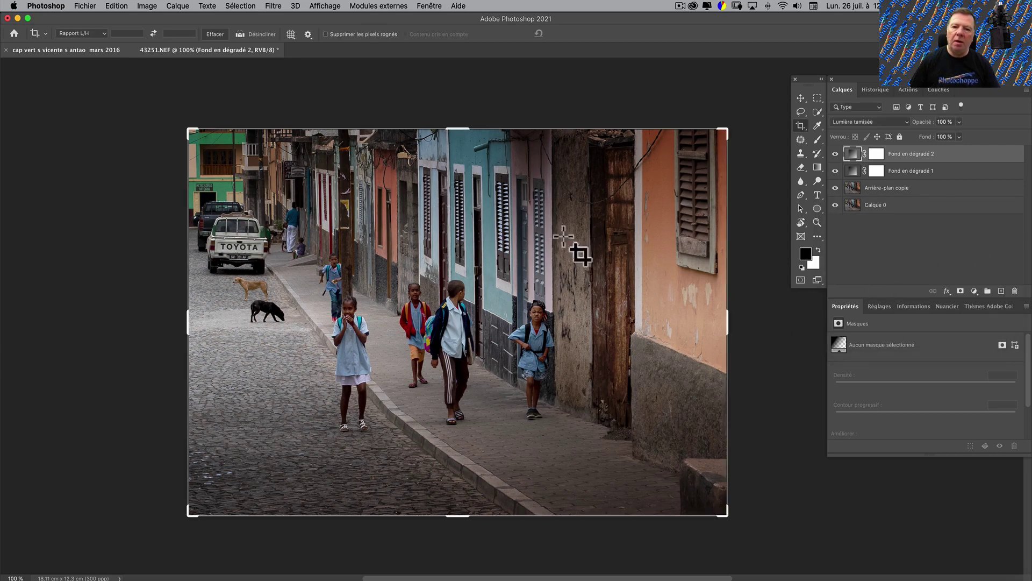
left_click(959, 122)
left_click(946, 132)
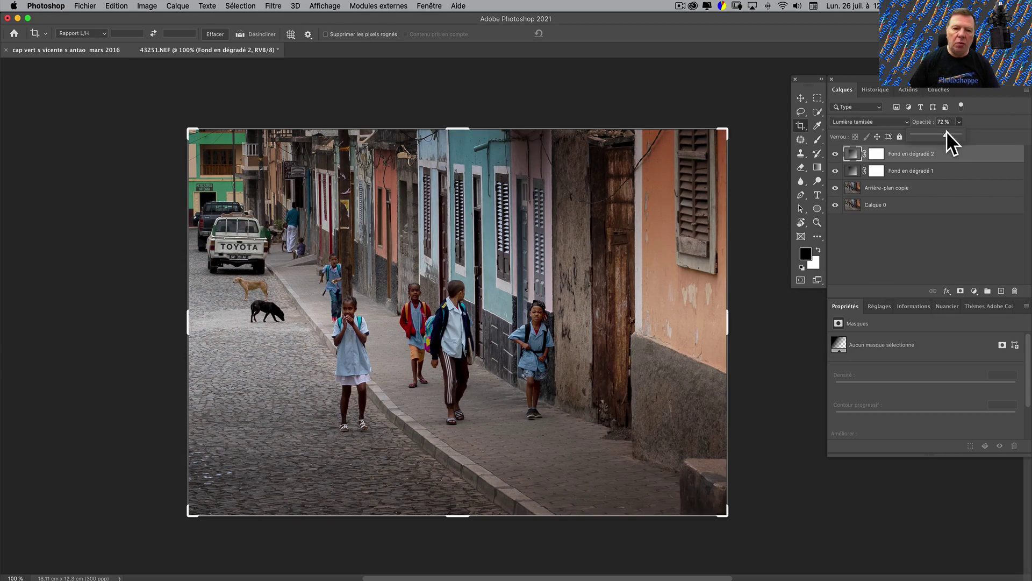
Adjust the white gradient fill's Echelle, confirm it, and compare the result with the original photo layer shown alone.
left_click(853, 171)
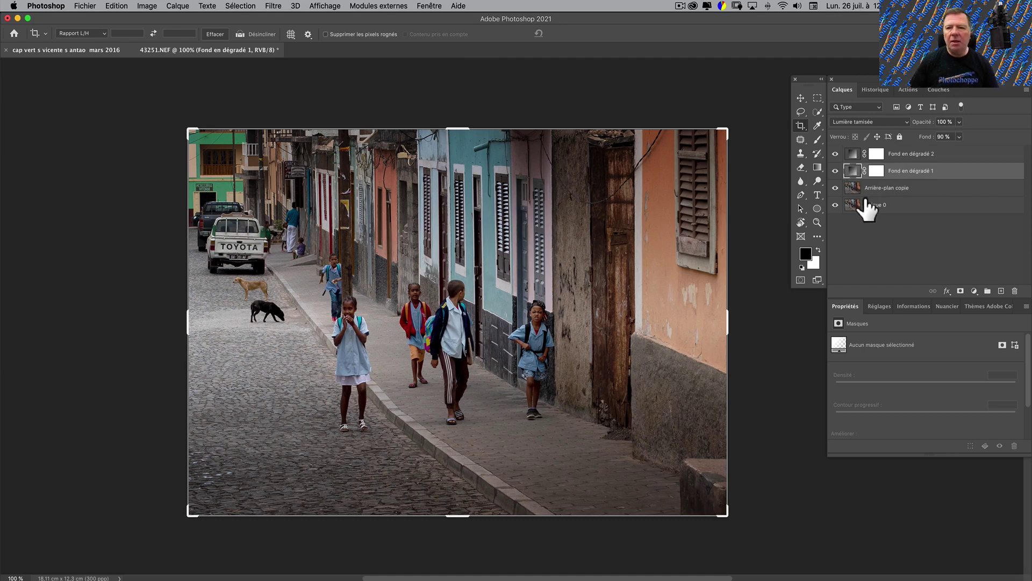
left_click(852, 169)
double_click(853, 168)
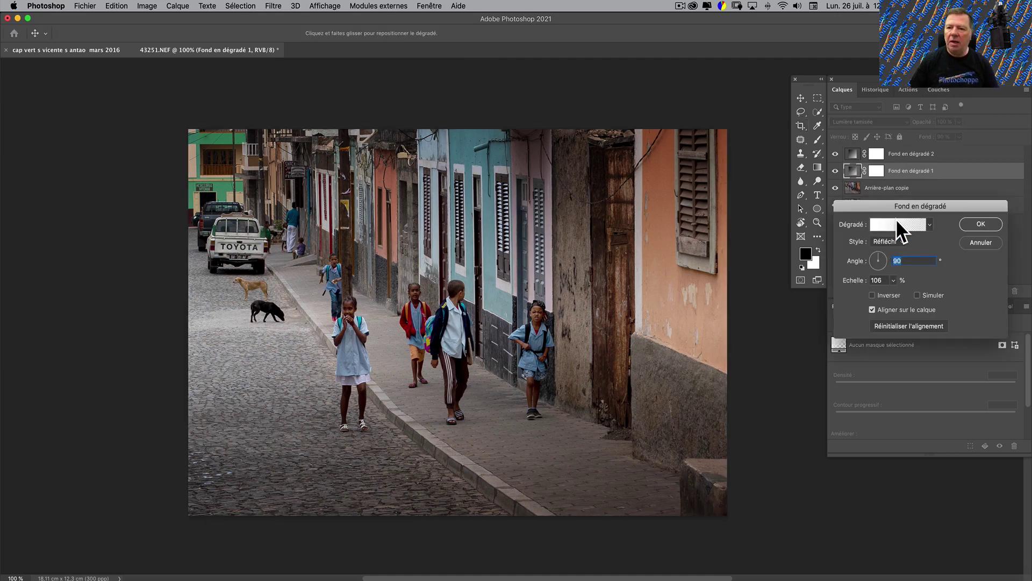
left_click(896, 218)
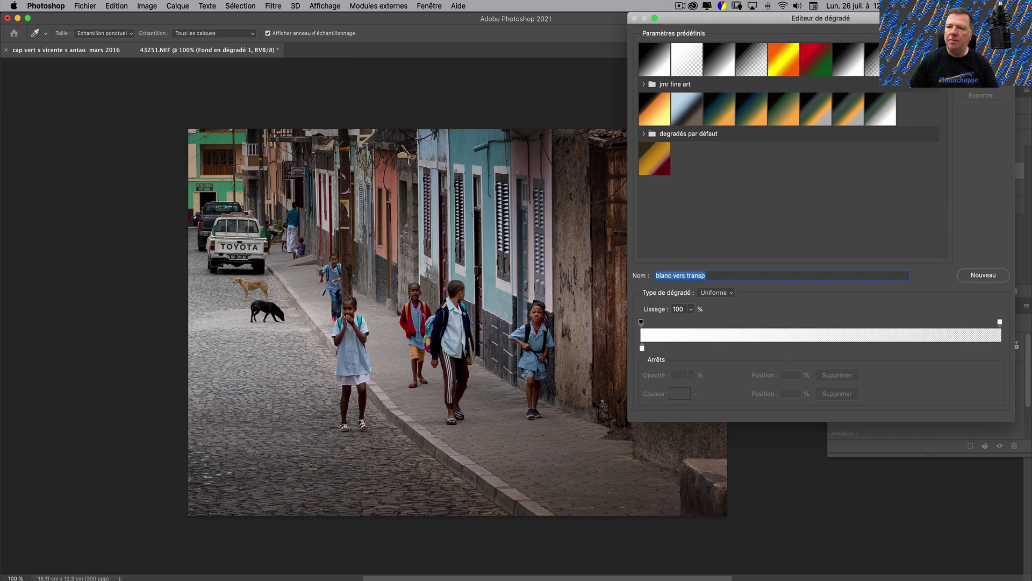
key("Return")
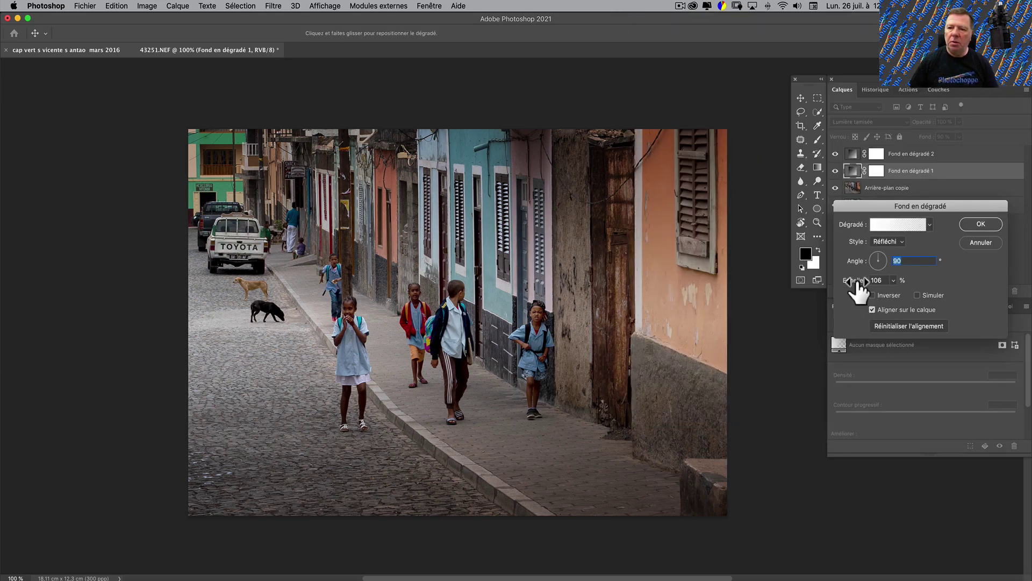
mouse_move(859, 288)
left_mouse_down()
mouse_move(849, 289)
mouse_move(872, 287)
mouse_move(864, 291)
left_mouse_up()
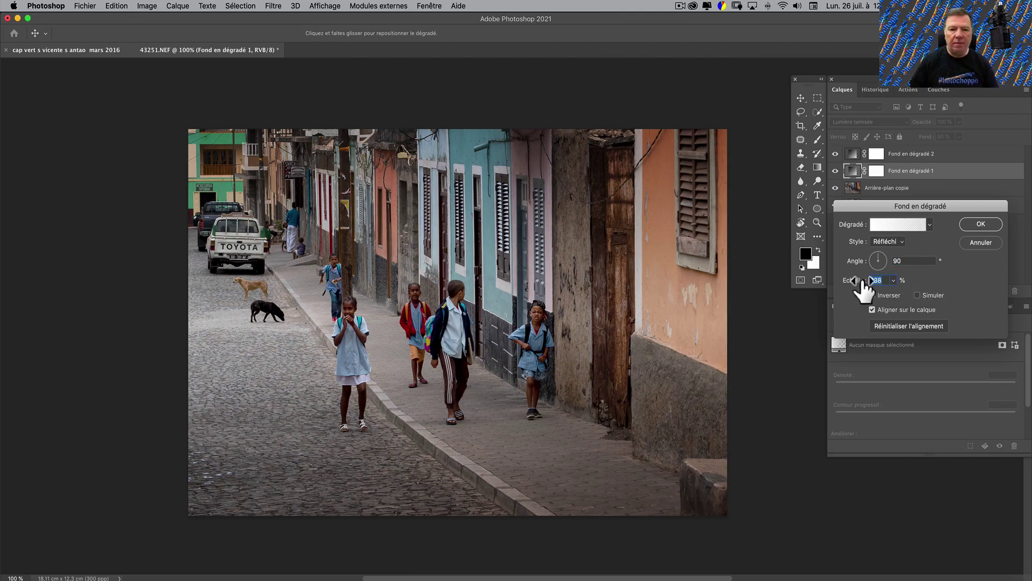
left_click(979, 223)
key("c")
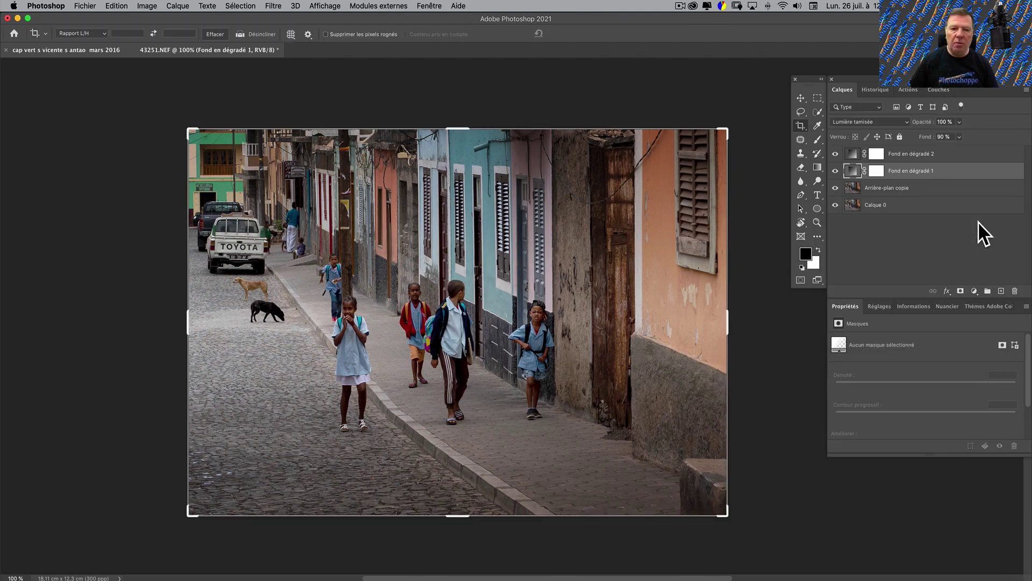
left_click(836, 205, "alt")
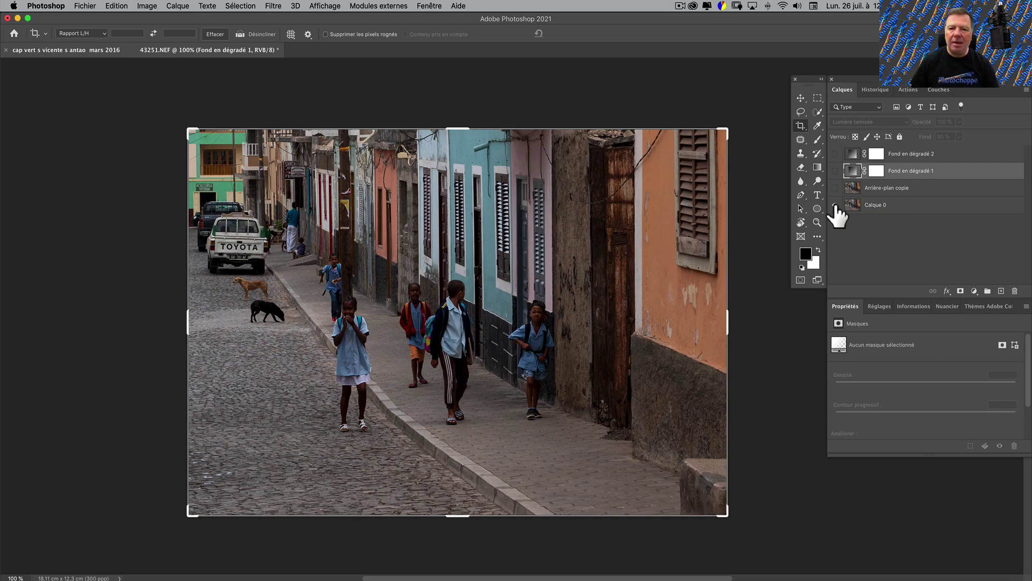
left_click(835, 205, "alt")
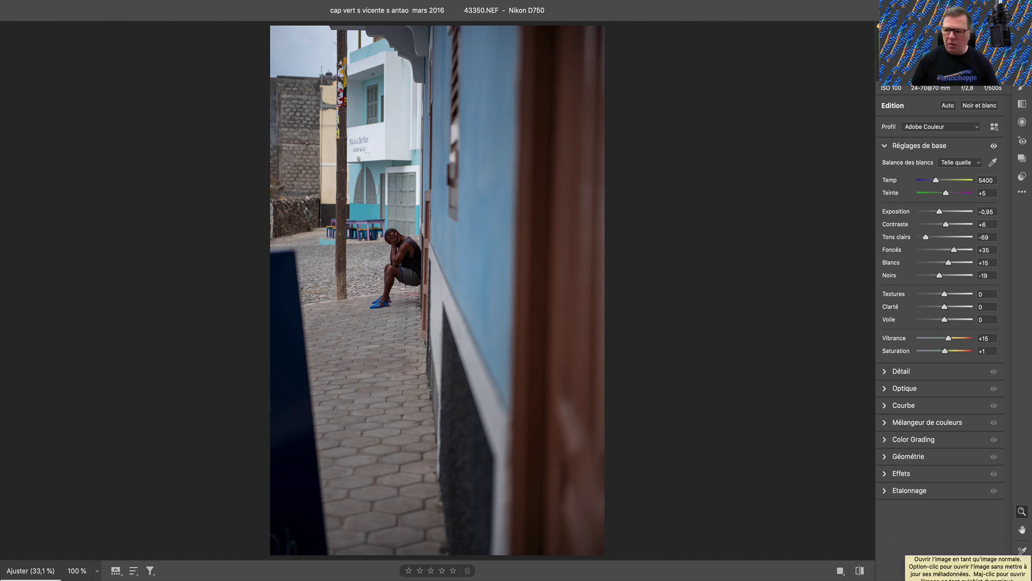
Open the raw photo 43350.NEF from Camera Raw in Photoshop and duplicate its Arrière-plan layer.
left_click(1000, 570)
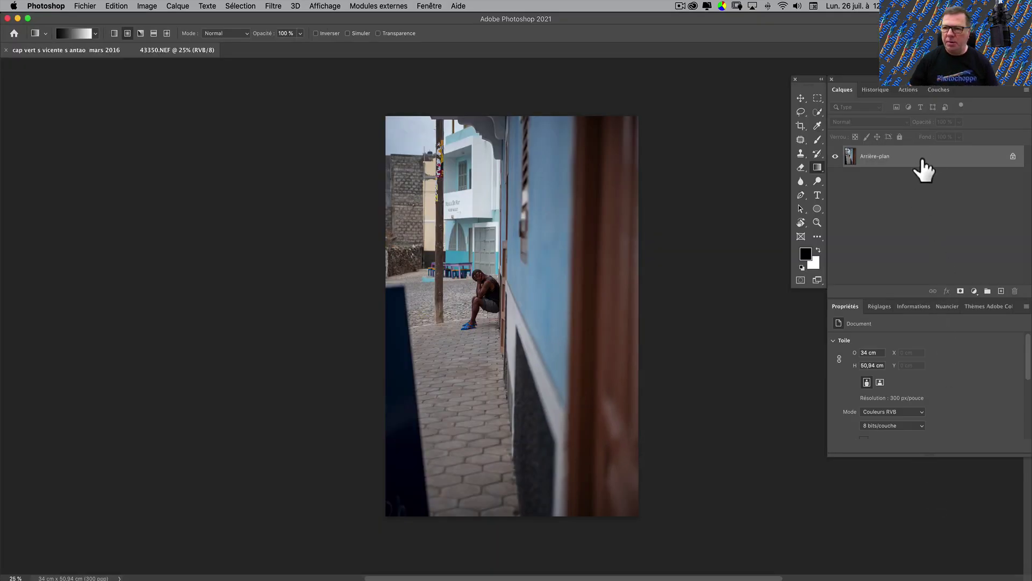
left_click_drag(924, 170, 999, 287)
Crop the alley photo to about 17,55 × 20,96 cm around the seated man, excluding the dark foreground and brown door, and apply it.
left_click(801, 125)
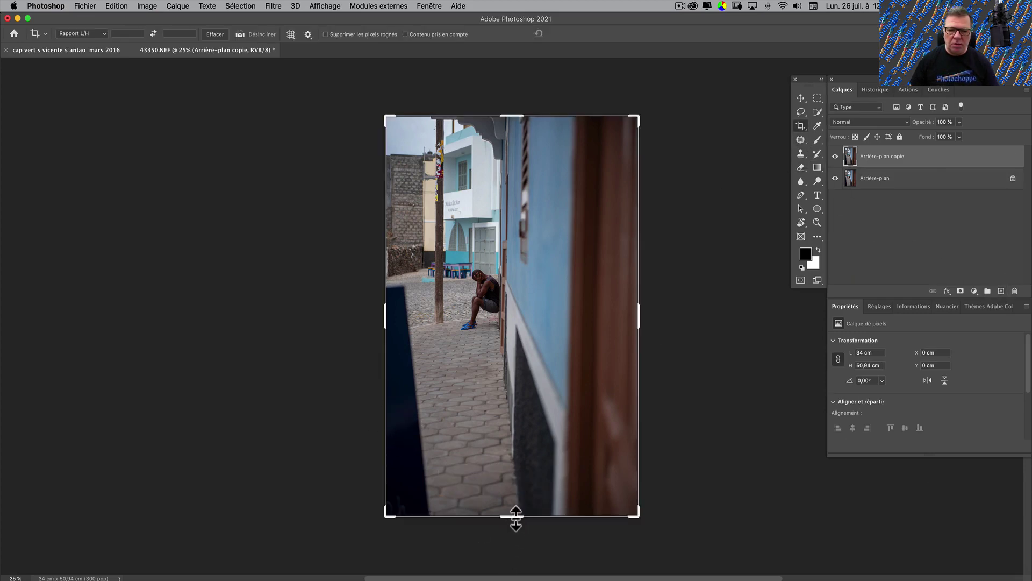
left_click_drag(515, 518, 532, 462)
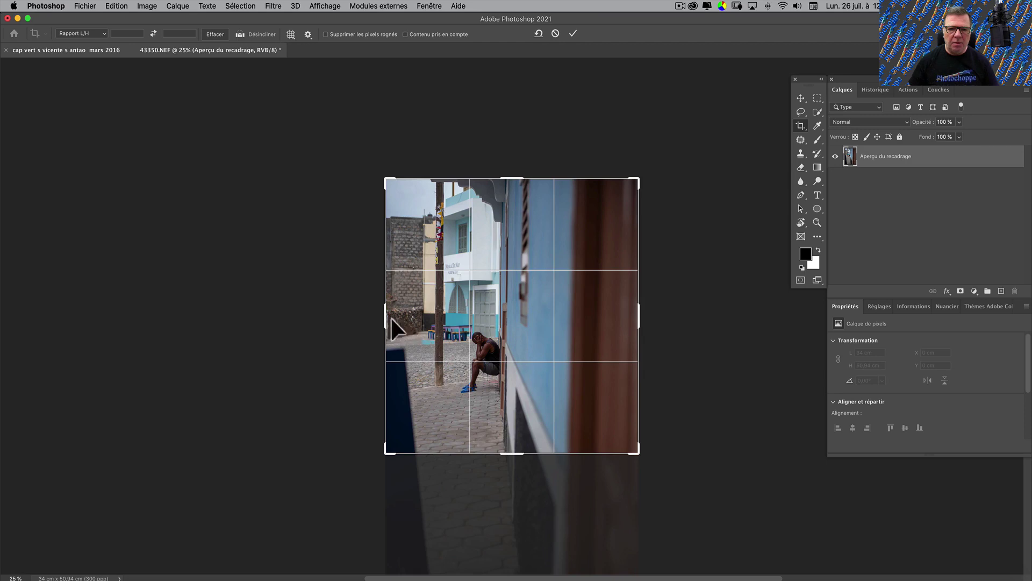
mouse_move(387, 316)
left_mouse_down()
mouse_move(411, 306)
mouse_move(404, 316)
left_mouse_up()
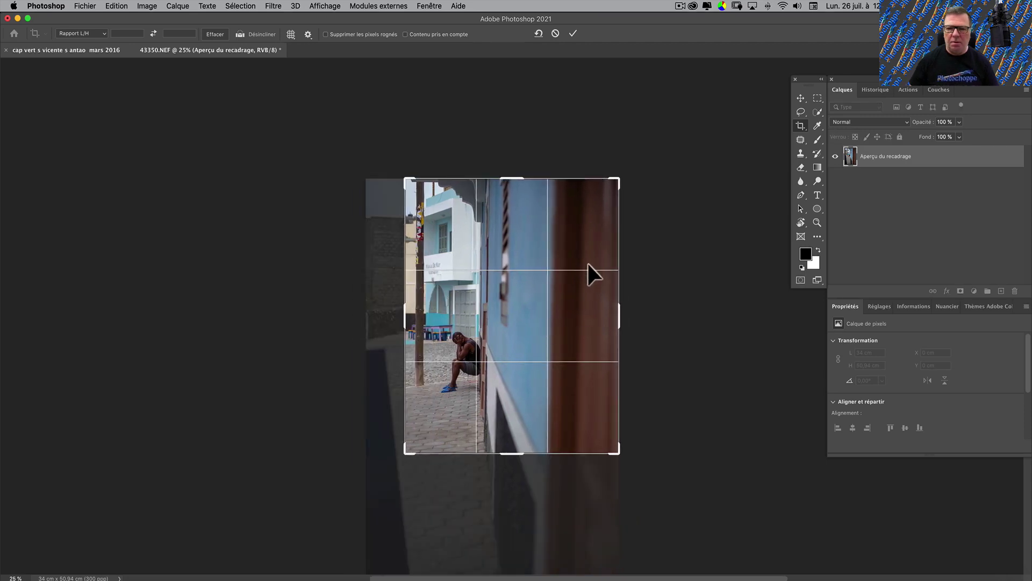
left_click_drag(618, 309, 579, 304)
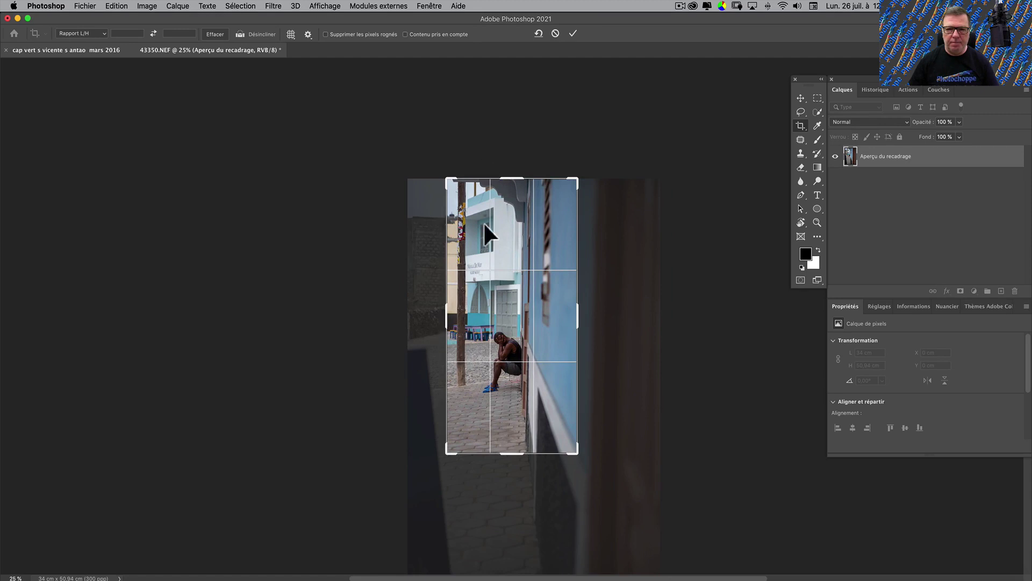
left_click_drag(505, 454, 505, 449)
left_click_drag(512, 181, 507, 232)
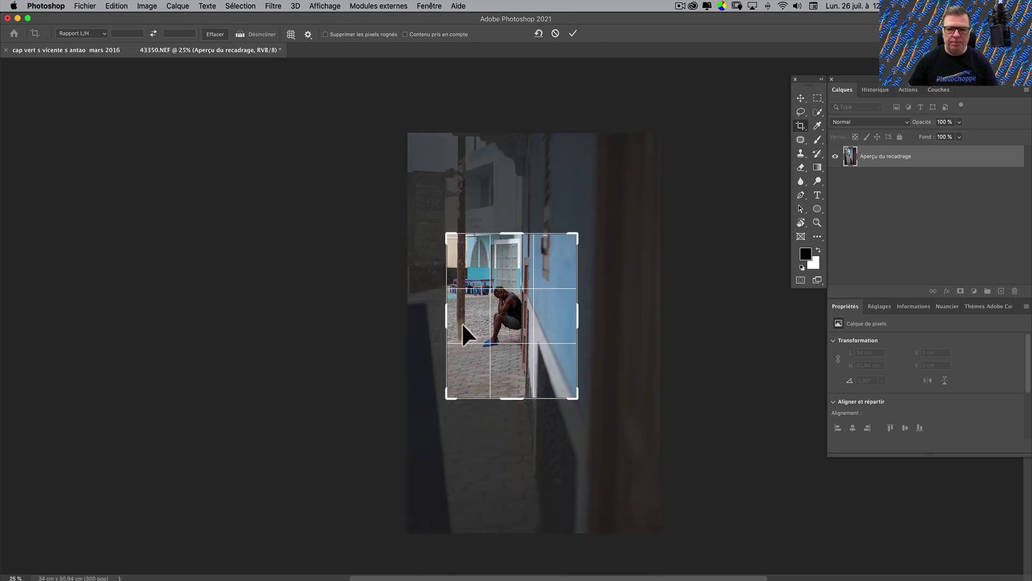
left_click_drag(462, 325, 469, 334)
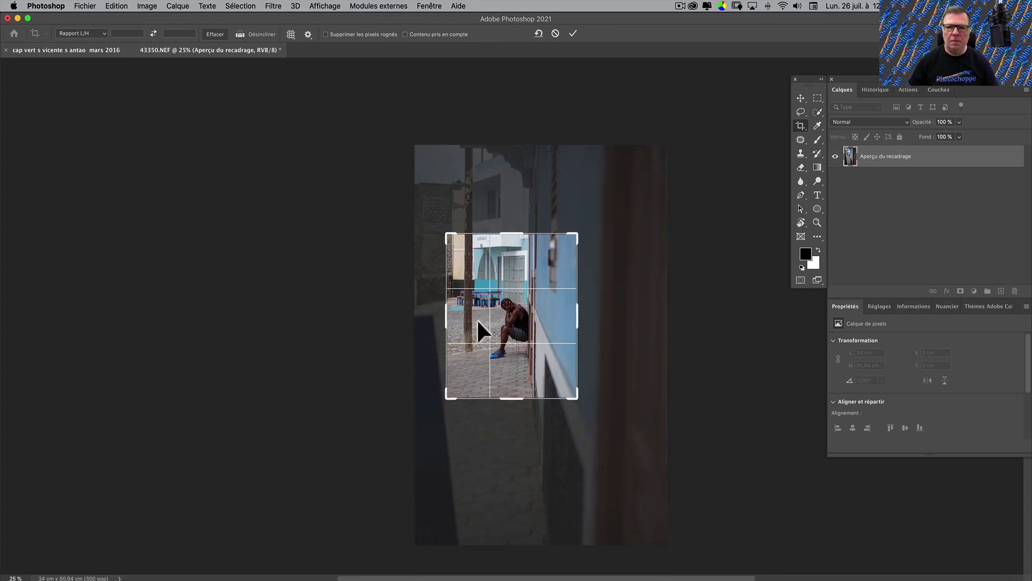
left_click(573, 34)
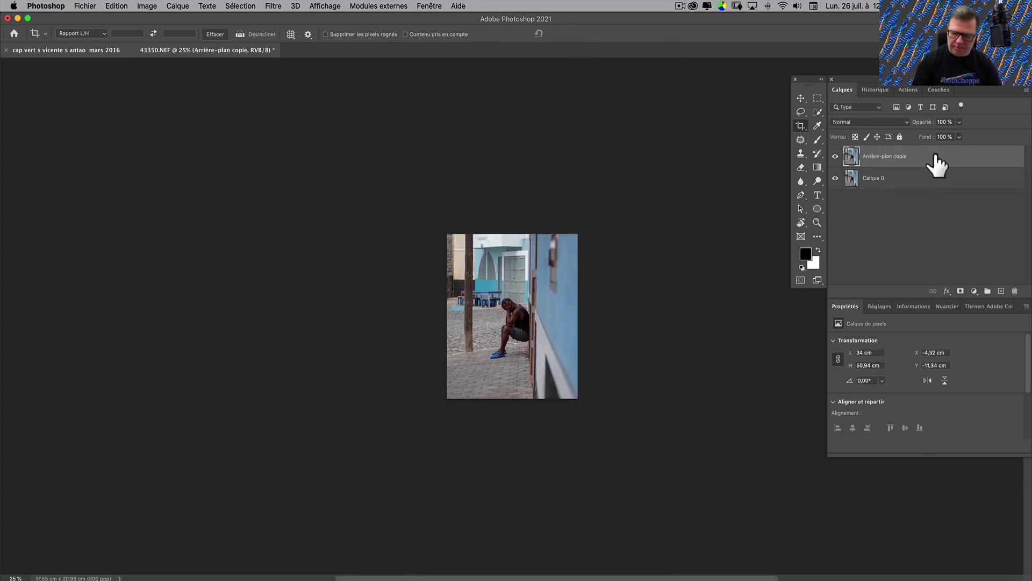
Add a gradient fill layer above Arrière-plan copie using the white-to-transparent preset with the Radial style.
key("super+0")
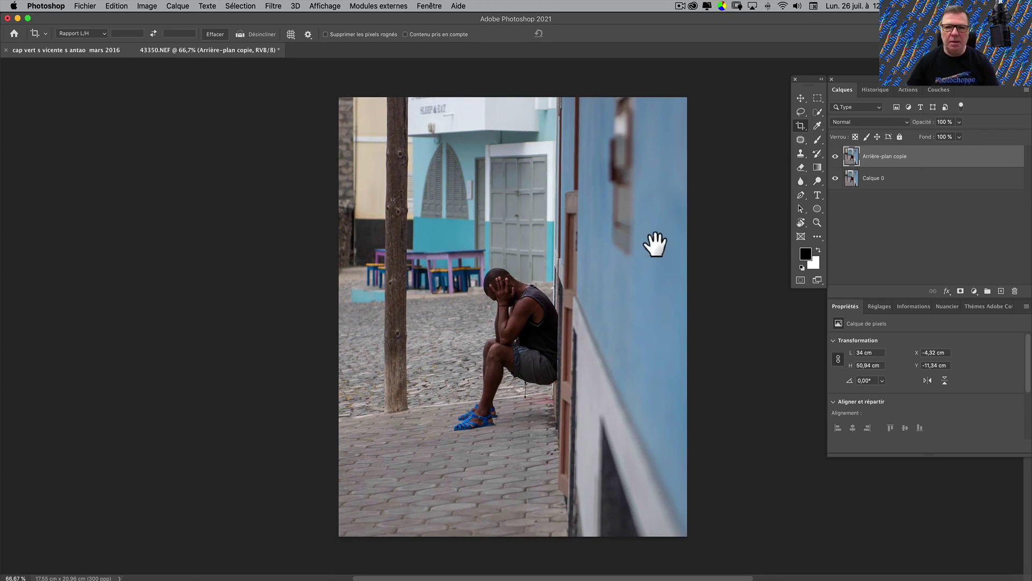
left_click_drag(656, 244, 618, 251)
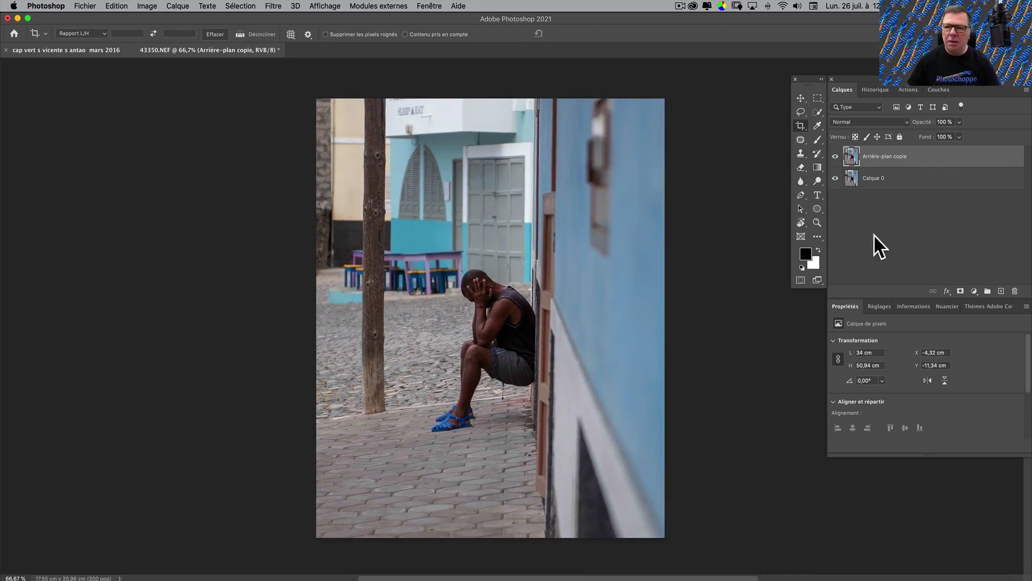
left_click(974, 291)
left_click(968, 310)
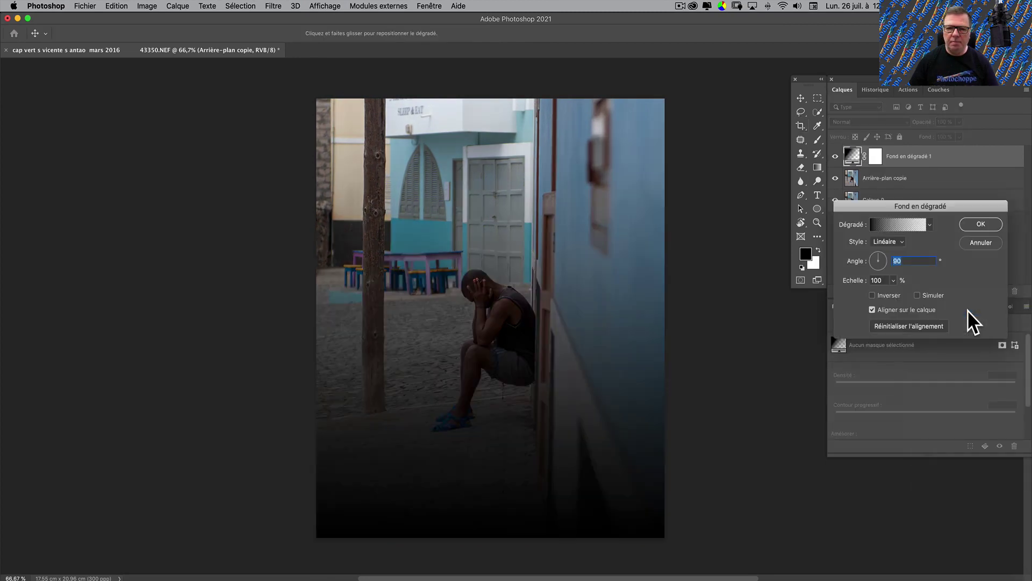
left_click(901, 225)
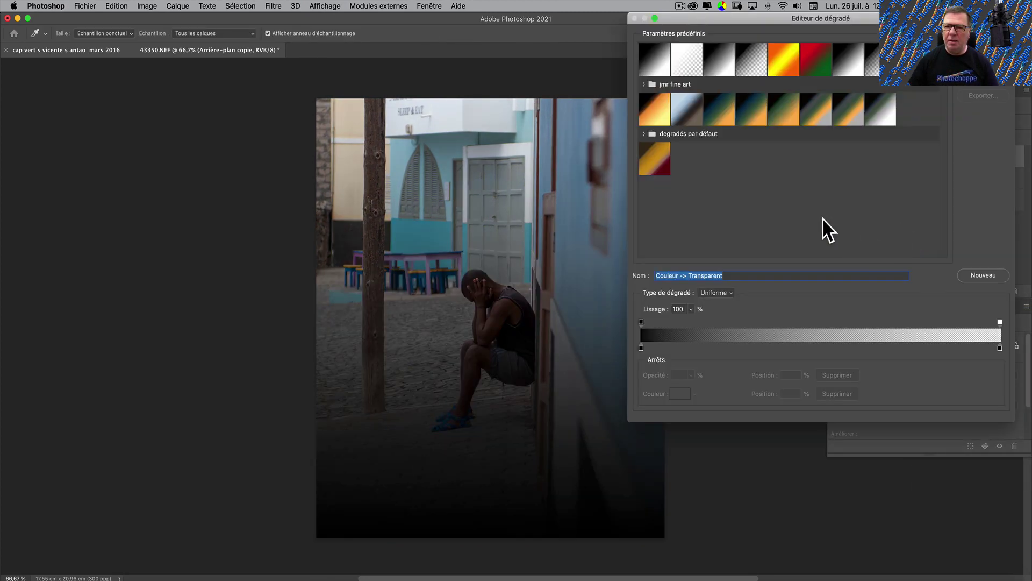
left_click(684, 58)
key("Return")
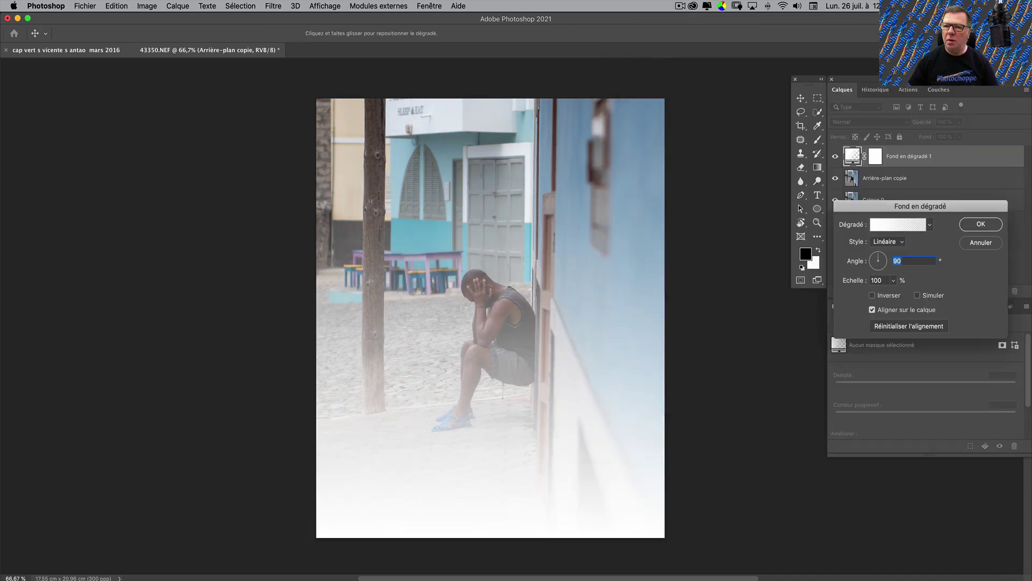
left_click(900, 243)
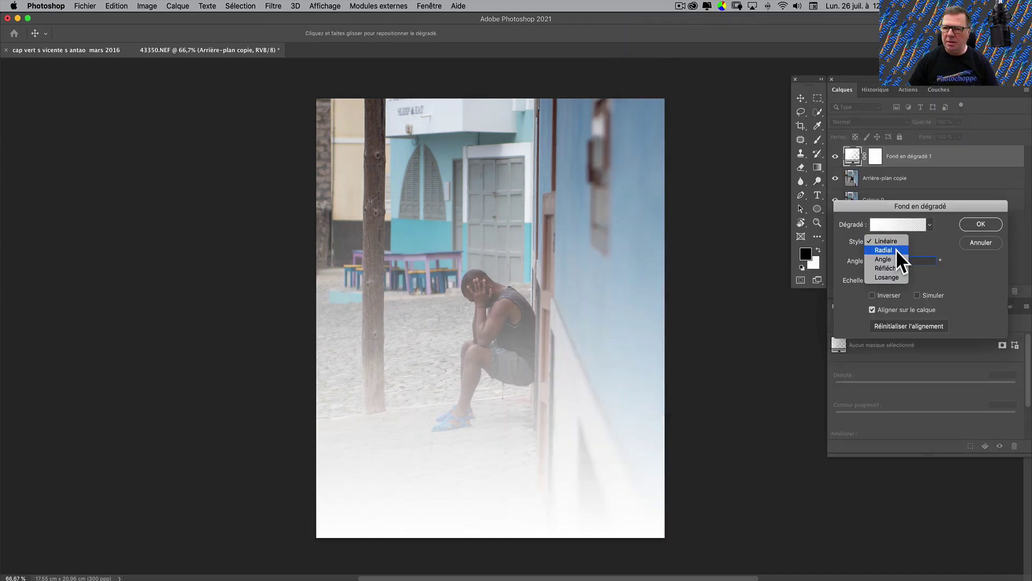
left_click(896, 250)
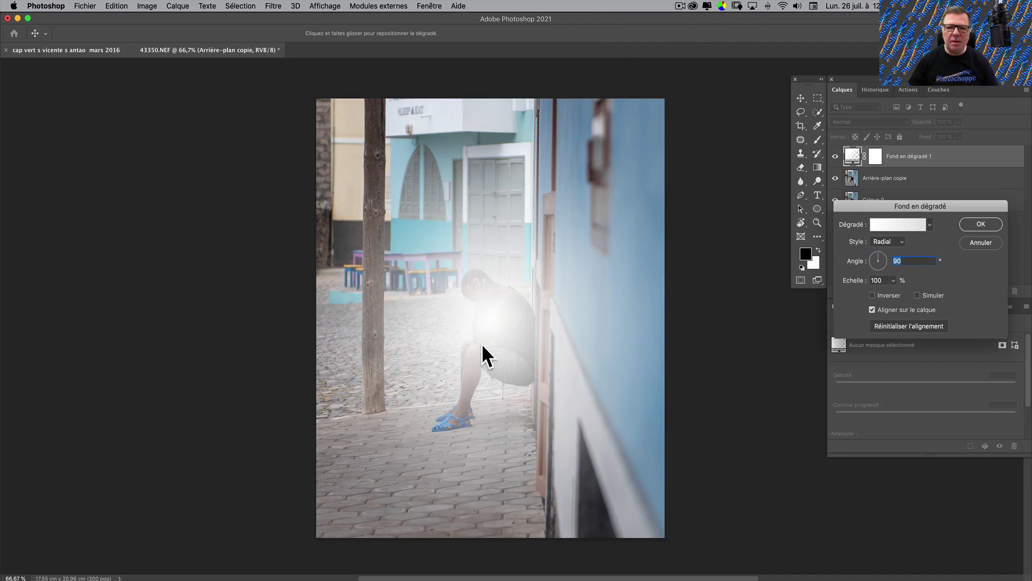
left_click(968, 224)
key("c")
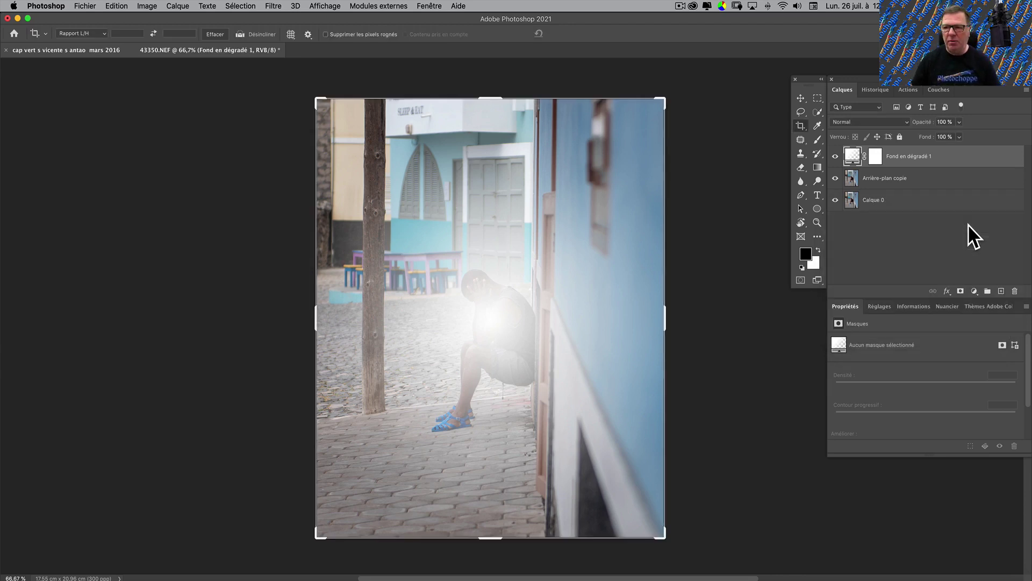
Shift the white radial gradient slightly down over the seated man and set its layer's blend mode to Lumière tamisée.
double_click(850, 157)
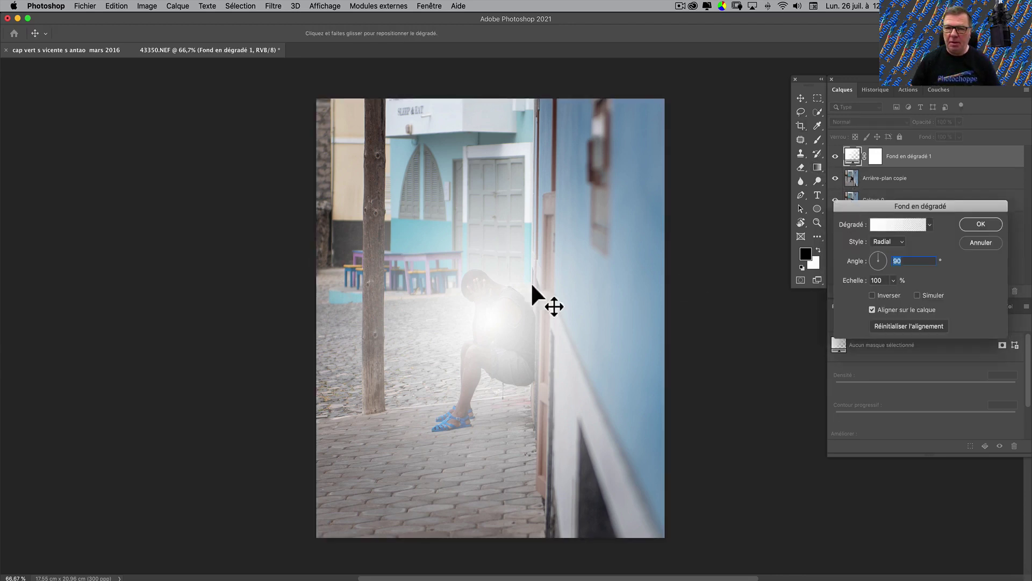
mouse_move(487, 330)
left_mouse_down()
mouse_move(491, 265)
mouse_move(482, 290)
mouse_move(488, 350)
mouse_move(490, 339)
left_mouse_up()
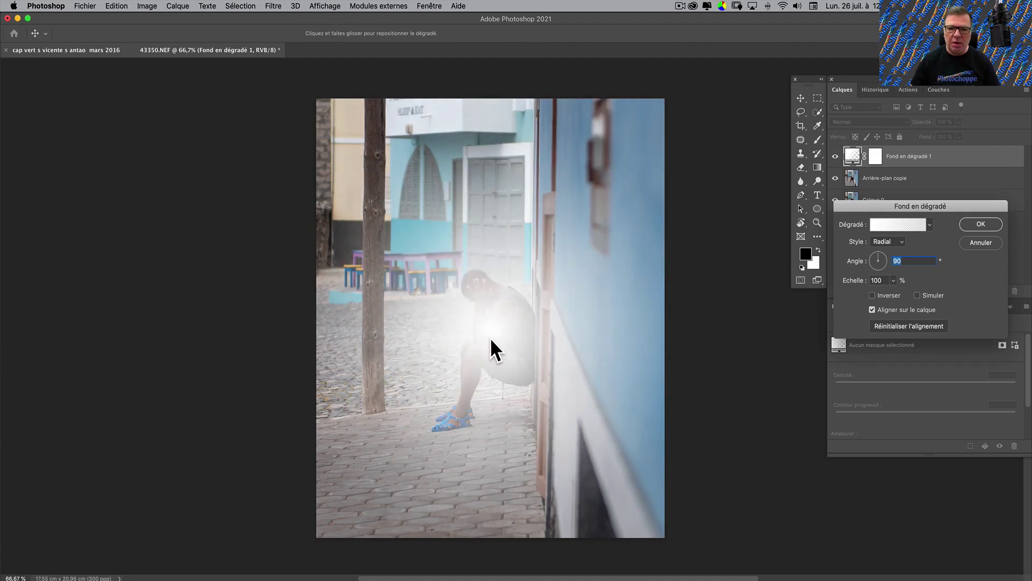
left_click(967, 225)
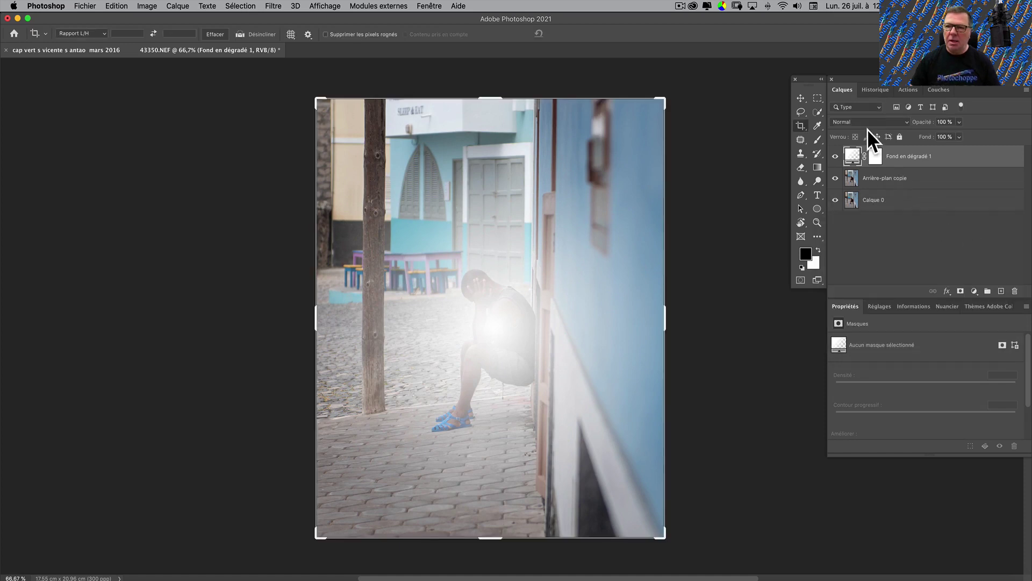
left_click(869, 121)
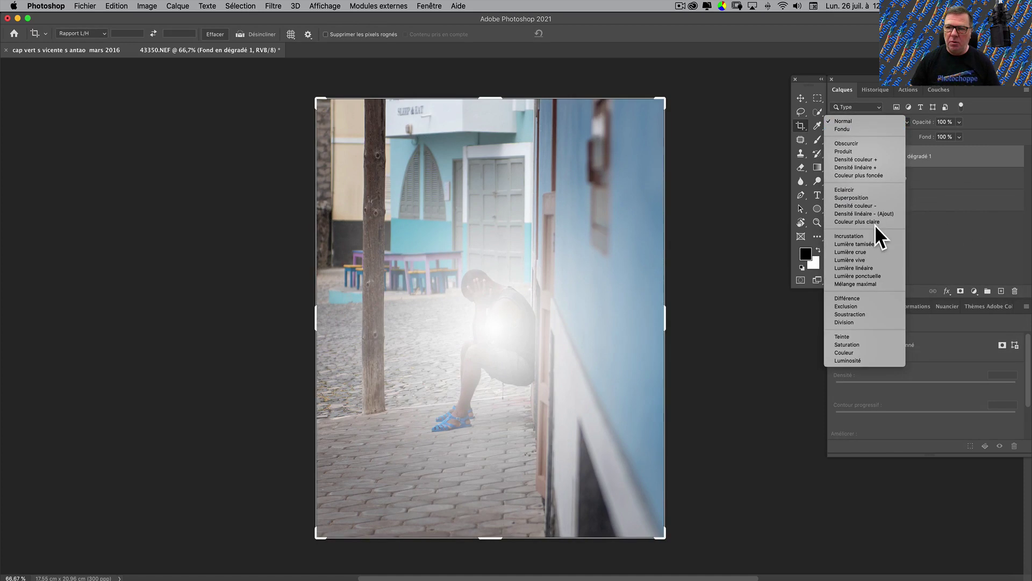
left_click(883, 243)
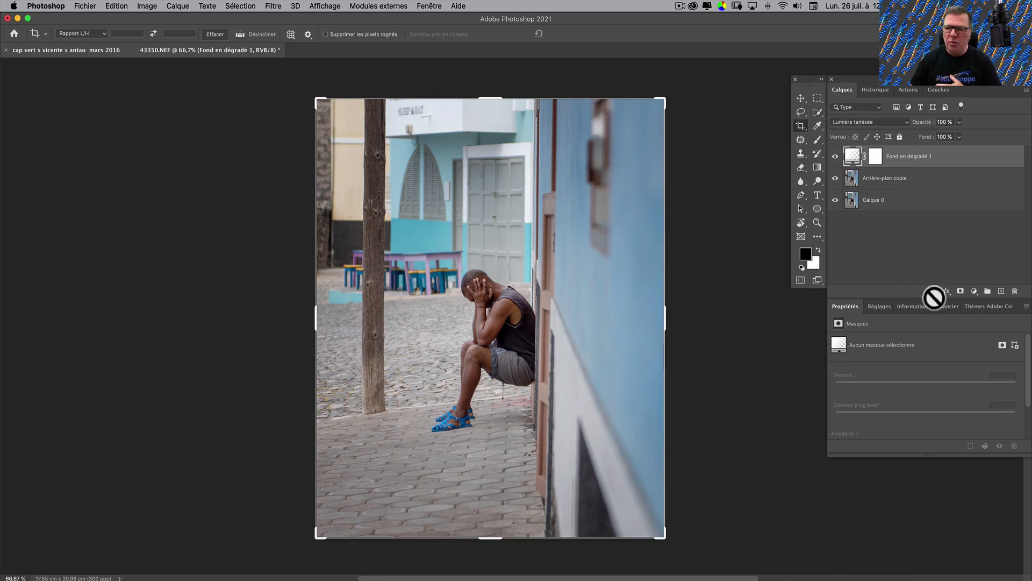
Add a second gradient fill layer using the NOIR VERS TRANSPARENCE preset, with the Radial style and Inverser enabled.
left_click(974, 291)
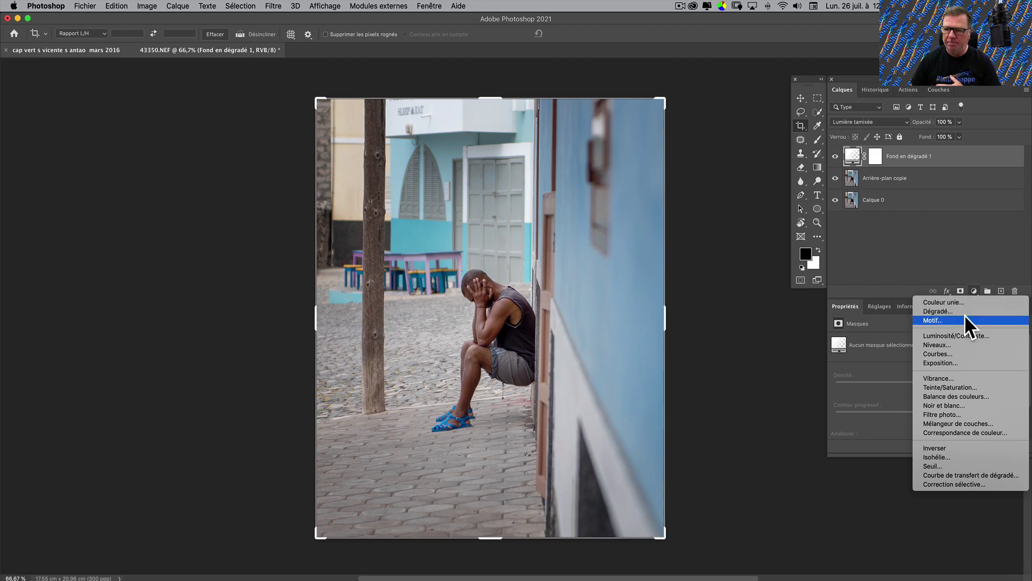
left_click(963, 312)
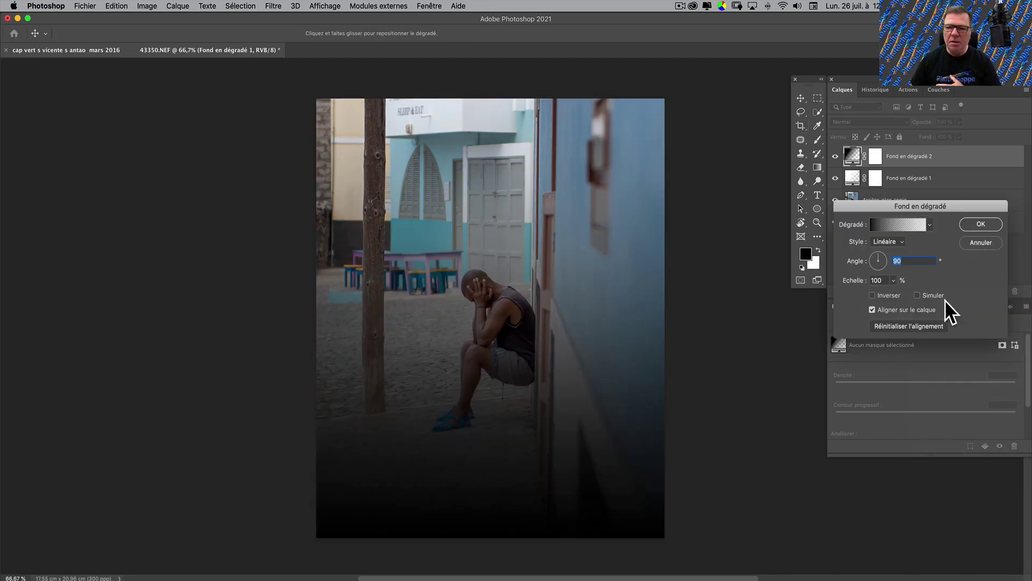
left_click(895, 228)
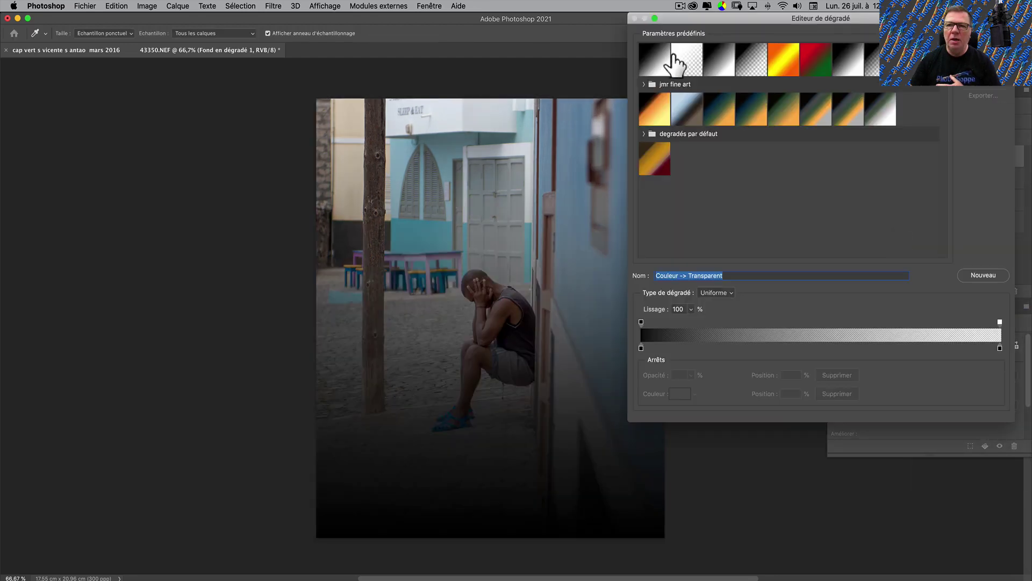
left_click(745, 58)
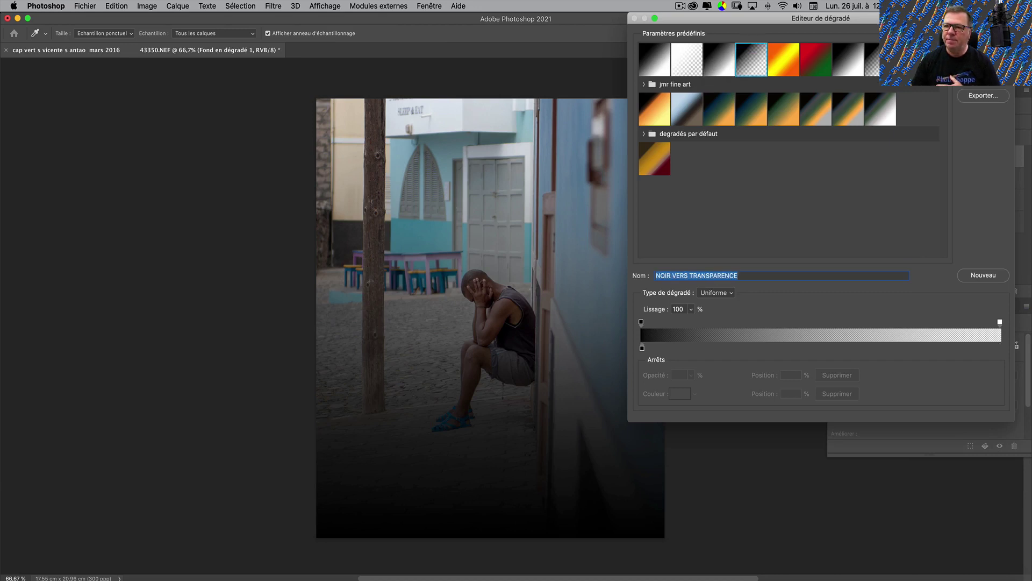
key("Return")
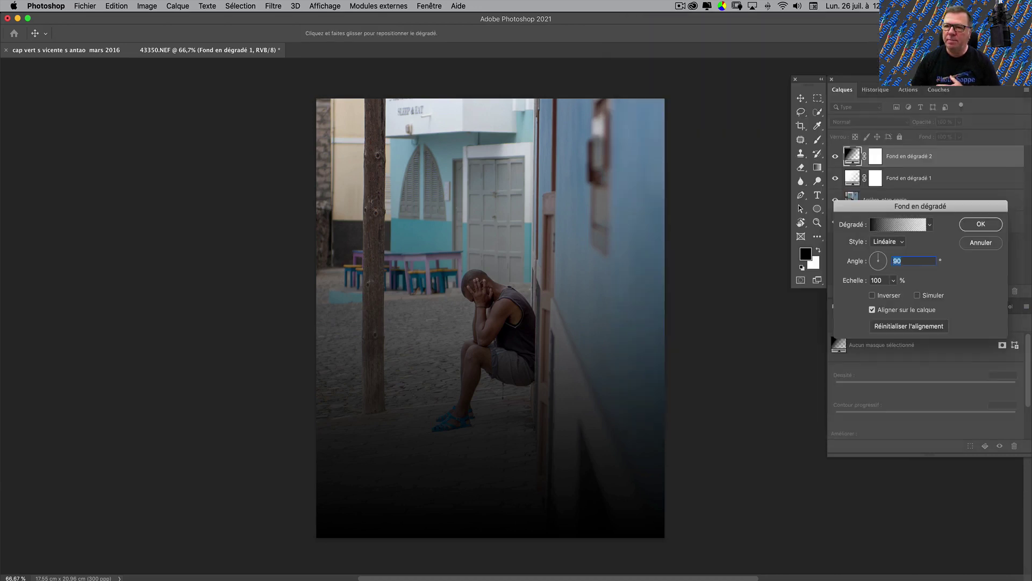
left_click(889, 242)
left_click(886, 250)
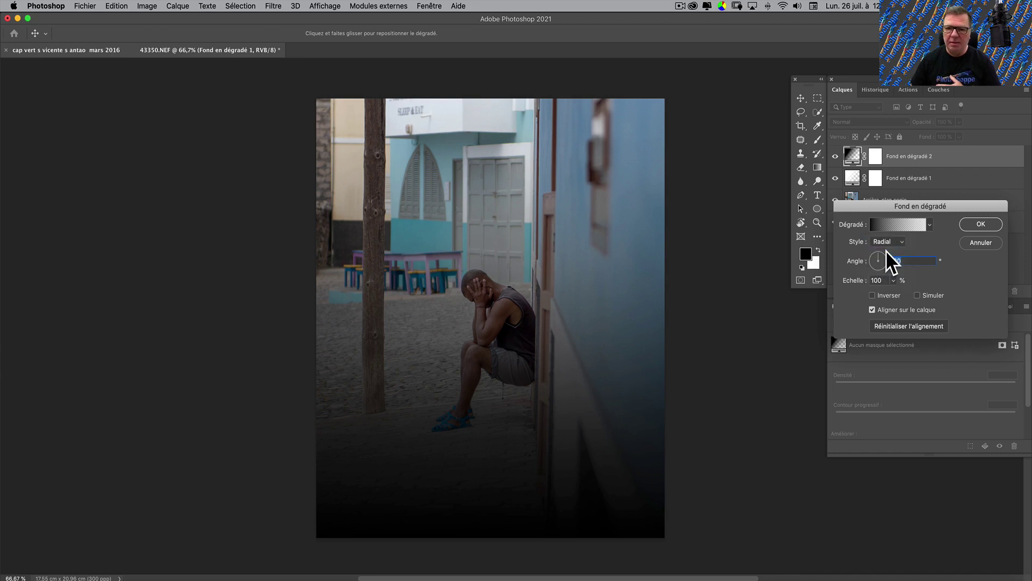
left_click(872, 295)
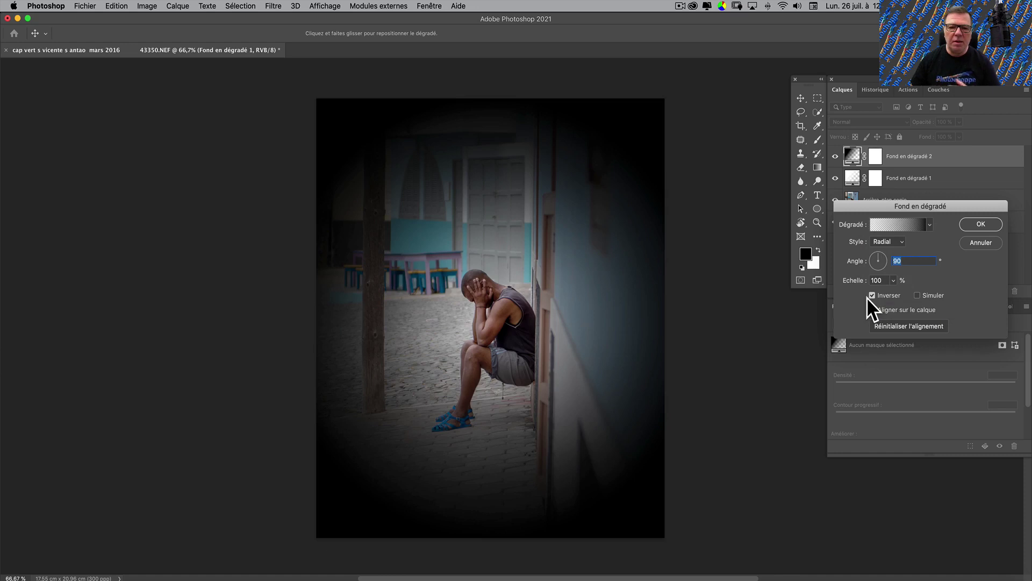
left_click(980, 224)
key("c")
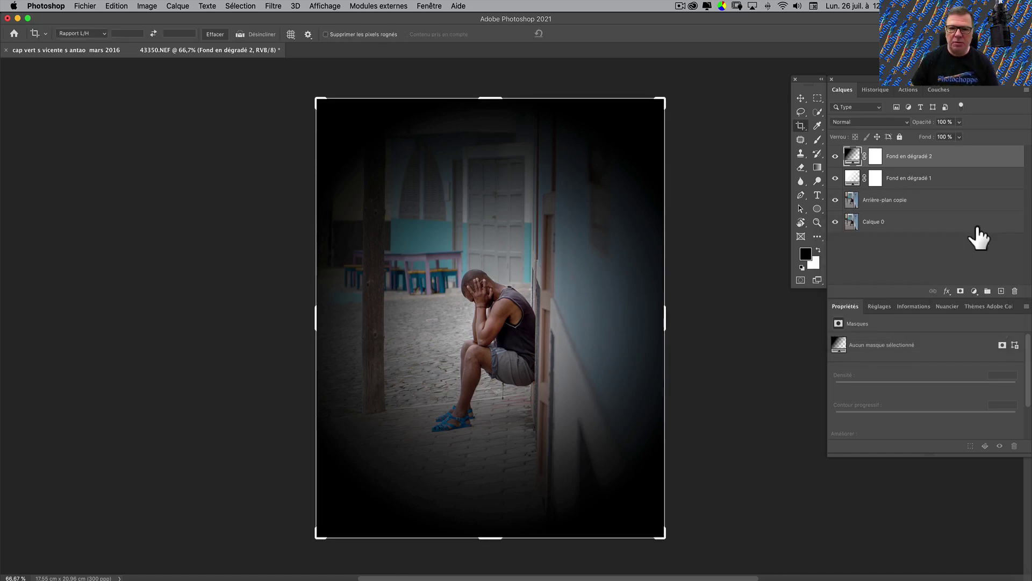
Set the black radial gradient layer to Lumière tamisée and compare the result with Calque 0 shown alone.
left_click(869, 121)
left_click(876, 244)
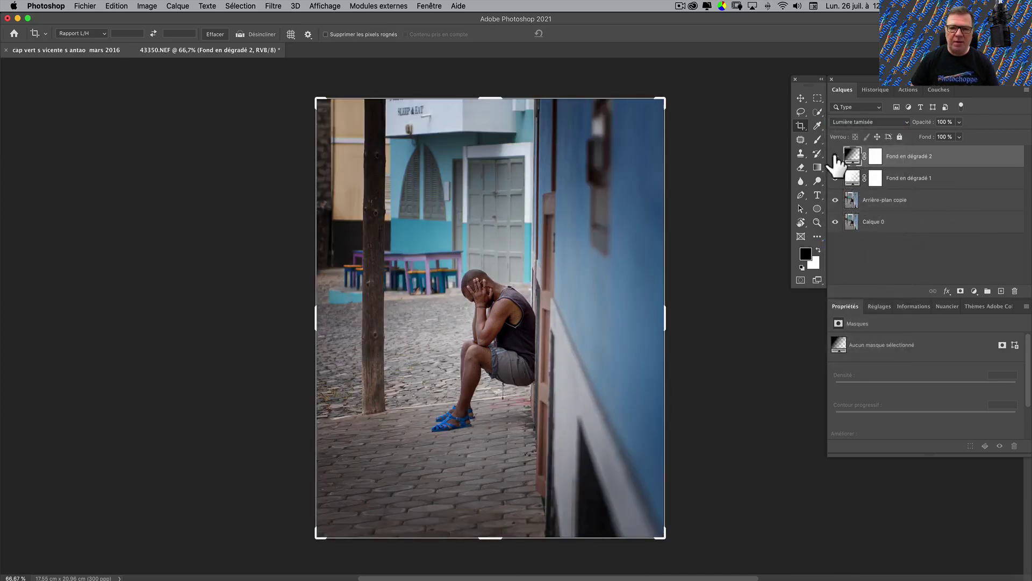
left_click_drag(836, 164, 836, 228)
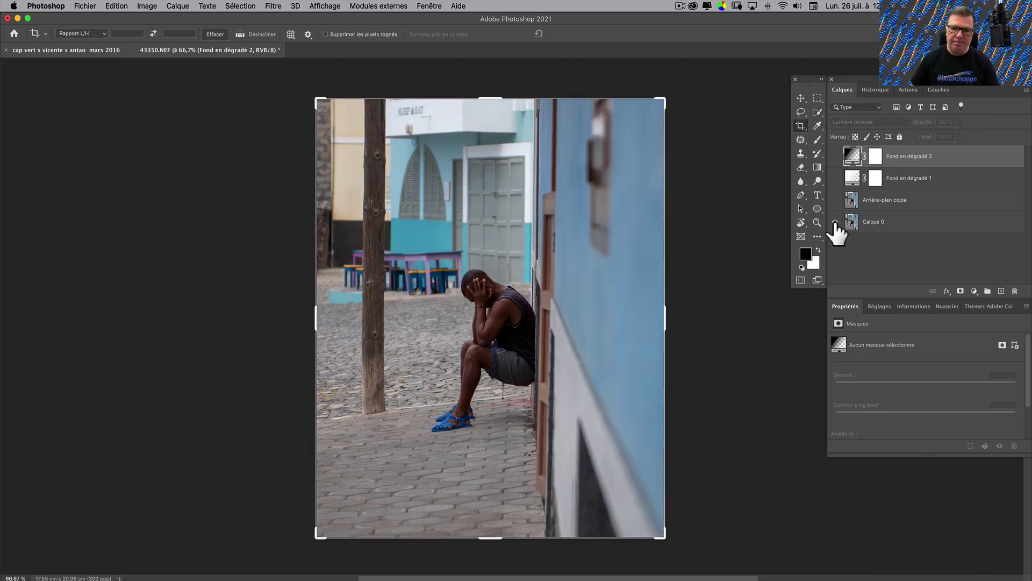
left_click(836, 222, "alt")
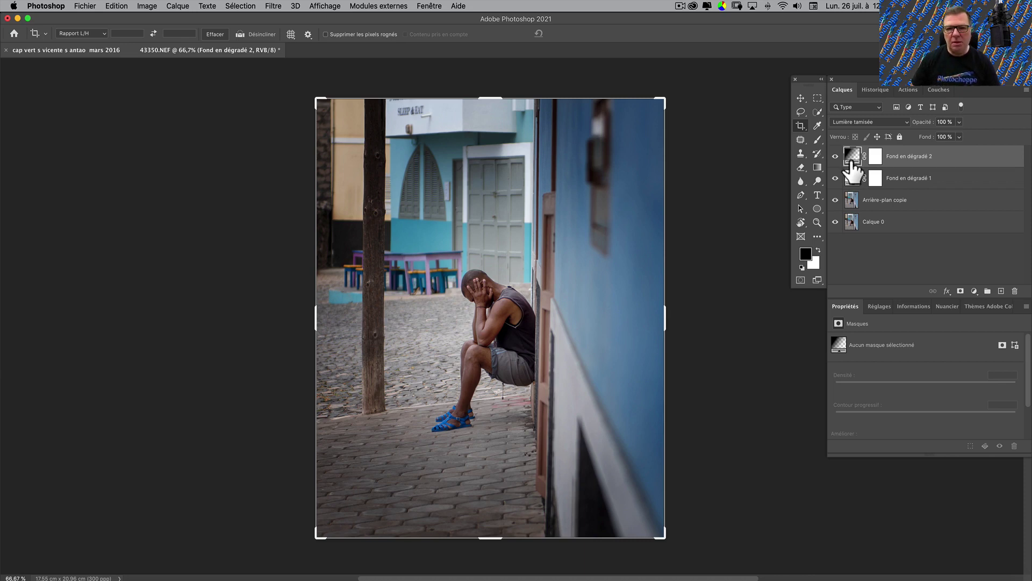
Add a Niveaux adjustment layer on top, with the white input level at 229 and the midtones at 0,93.
left_click(973, 292)
left_click(965, 345)
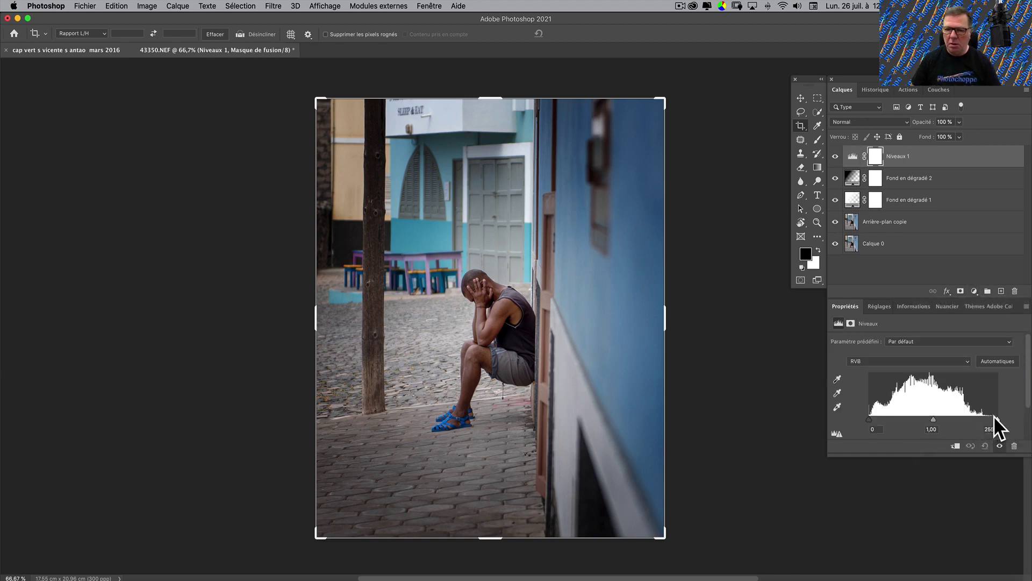
left_click_drag(992, 417, 985, 416)
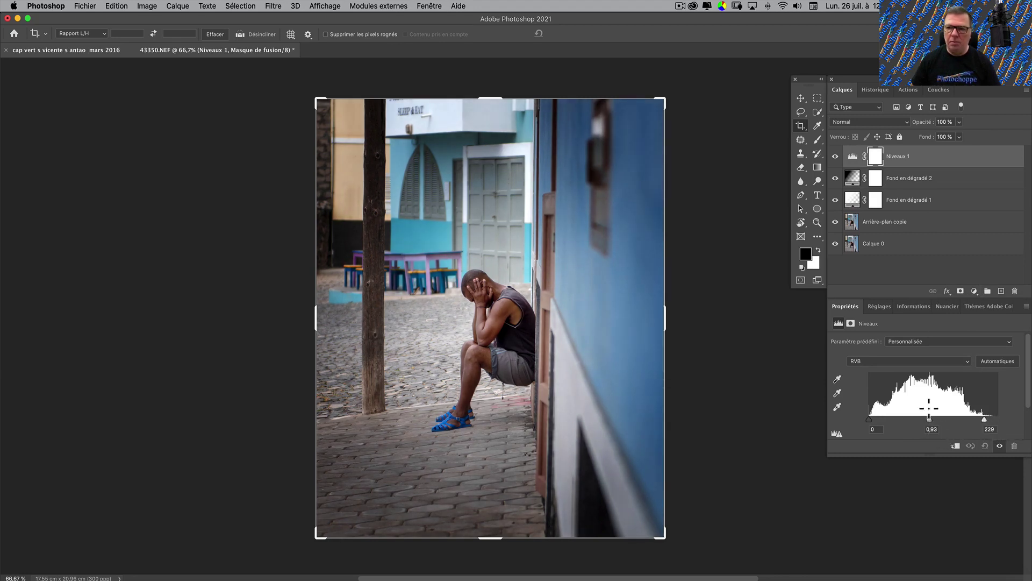
Add a Teinte/Saturation adjustment layer on top and set the saturation of the Bleus to +16.
left_click(914, 266)
left_click(974, 292)
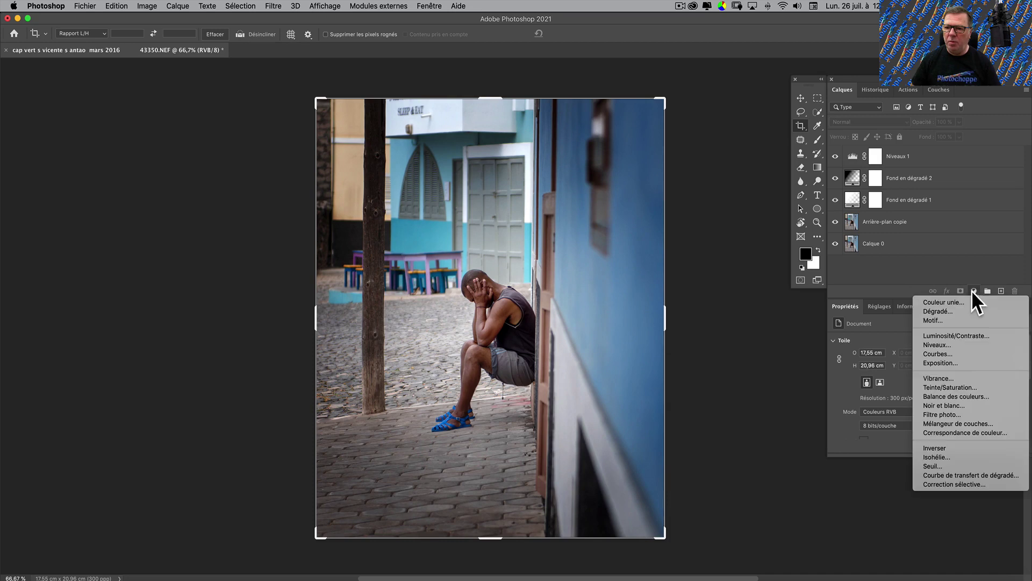
left_click(970, 386)
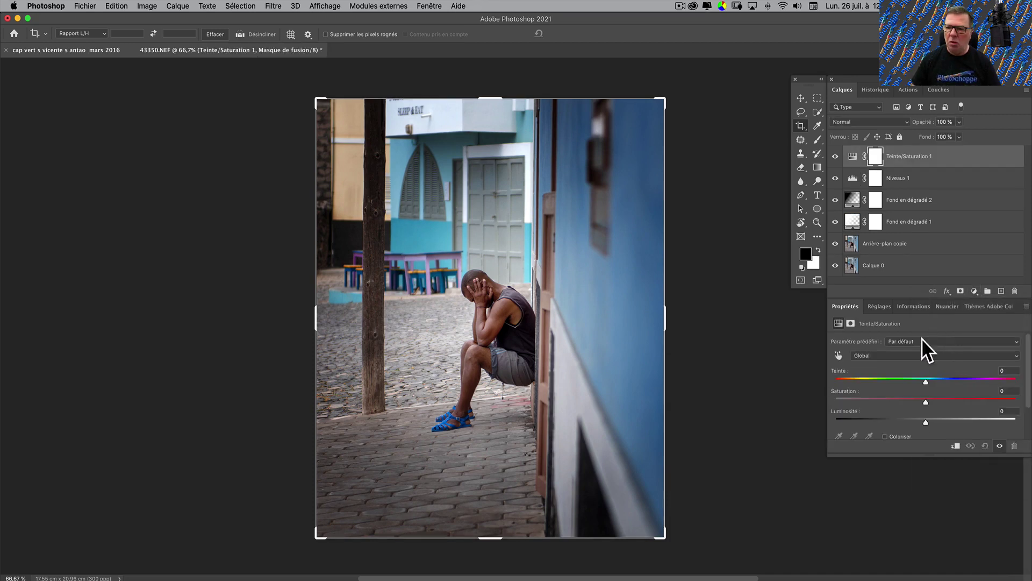
left_click(906, 356)
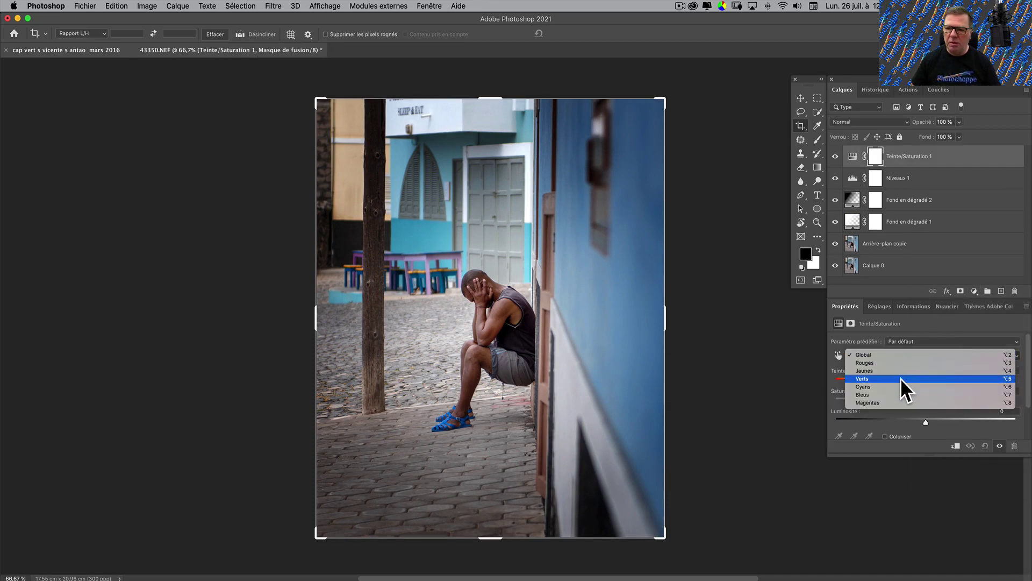
left_click(901, 394)
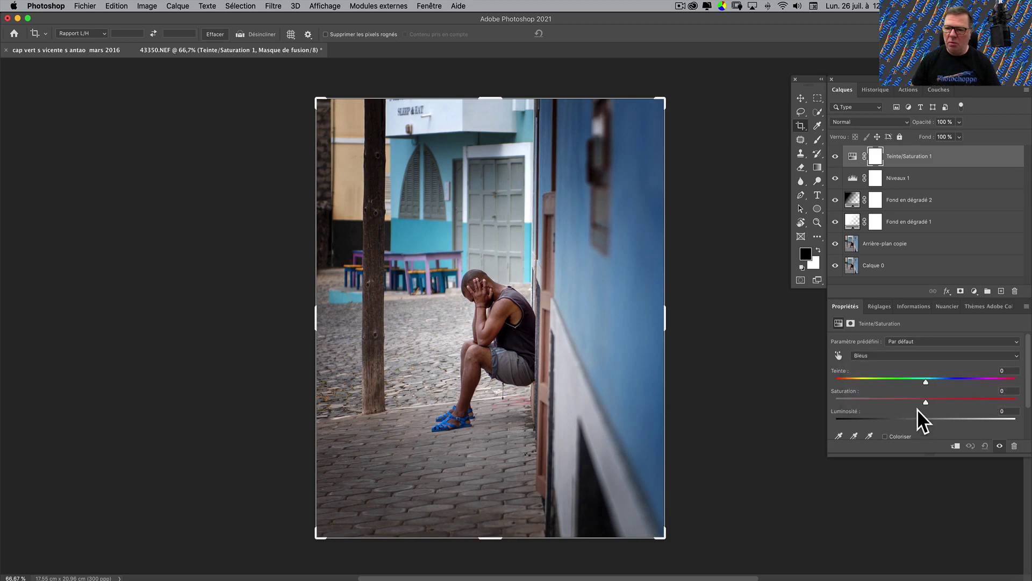
left_click(940, 398)
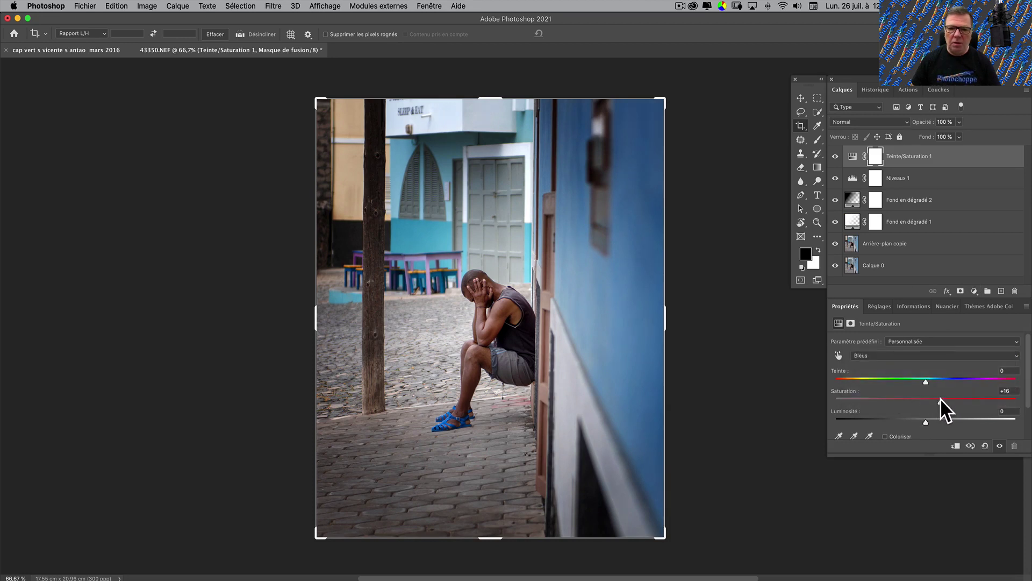
Set the saturation of the Cyans to +19 in the Teinte/Saturation adjustment.
left_click(912, 355)
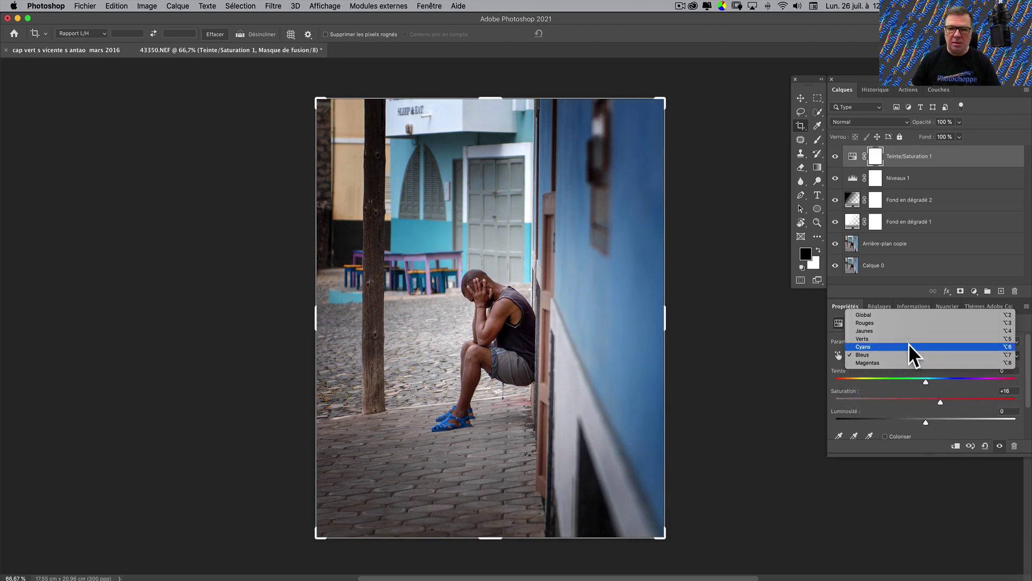
left_click(908, 343)
left_click(941, 398)
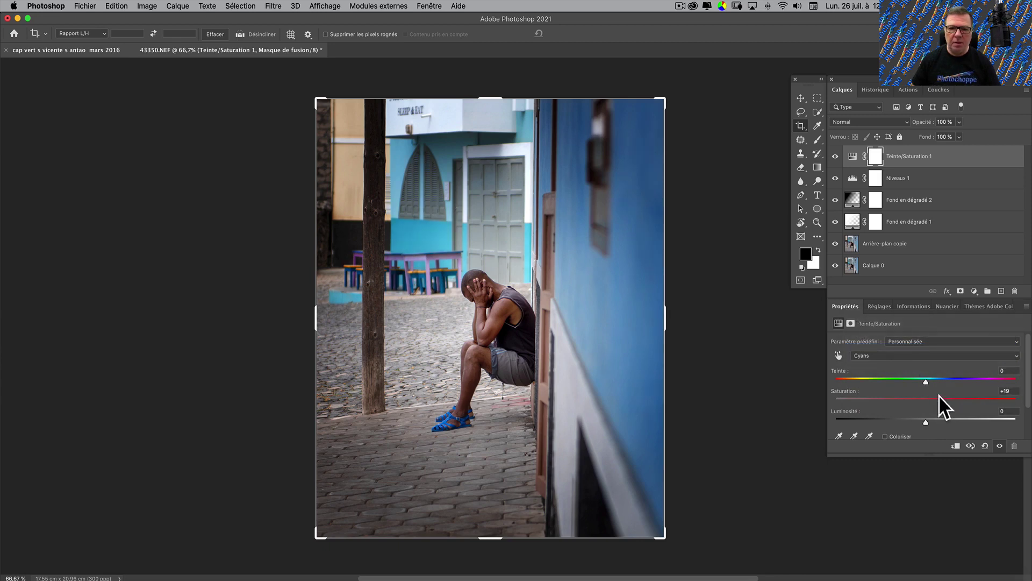
Add a Correspondance de couleur adjustment layer on top with the FoggyNight.3DL LUT, blended in Lumière tamisée.
left_click(899, 279)
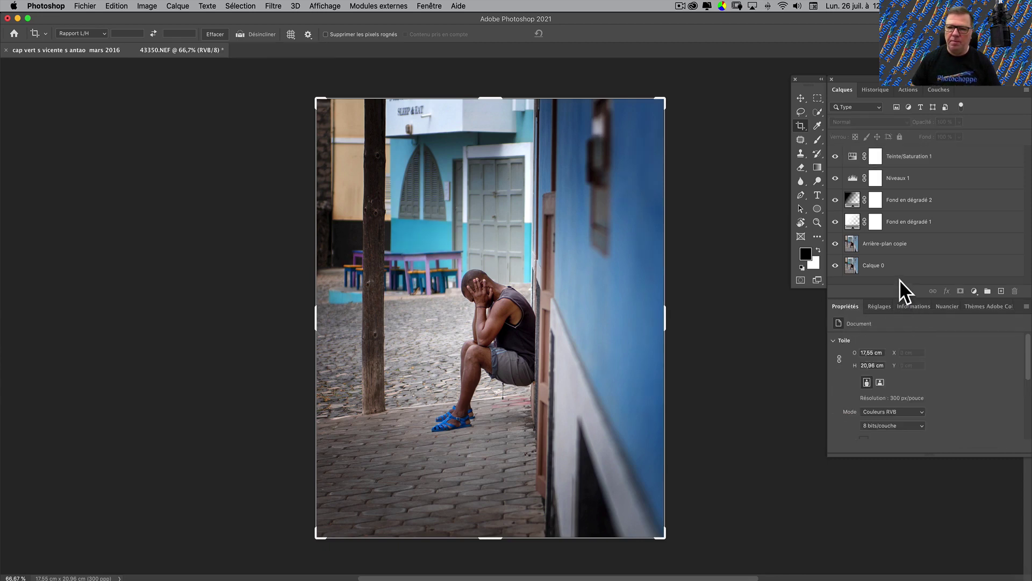
left_click(973, 291)
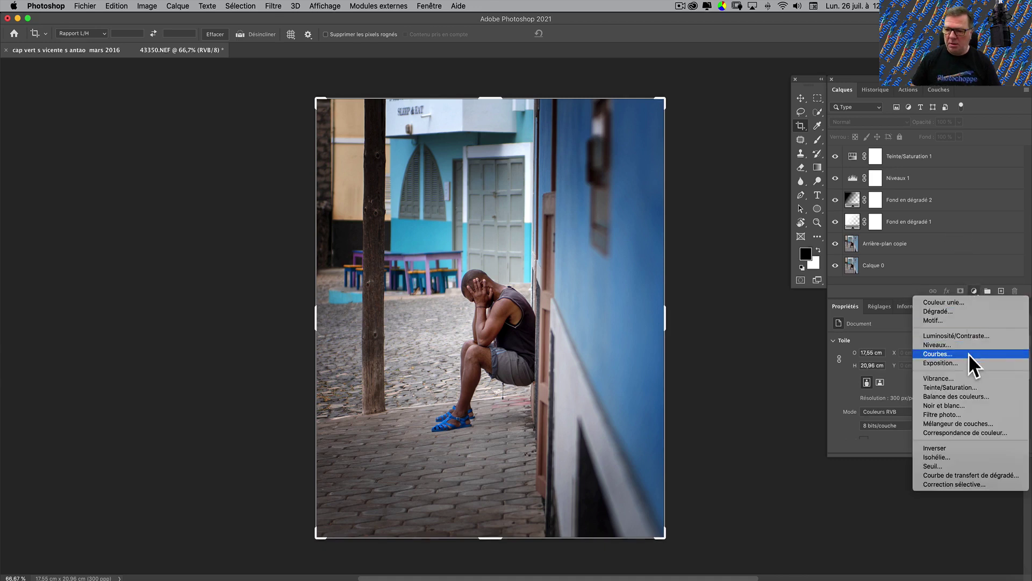
left_click(976, 432)
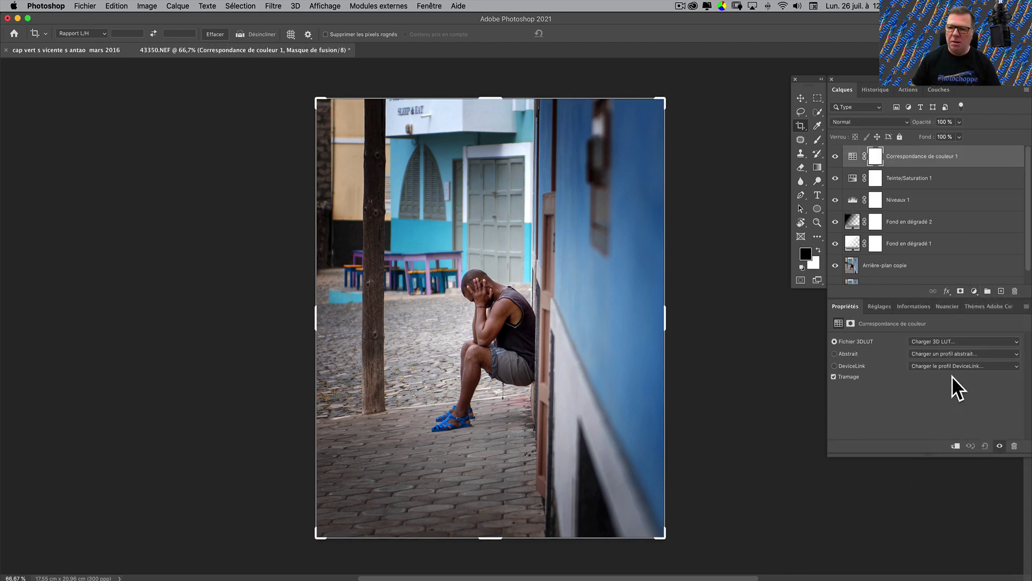
left_click(944, 342)
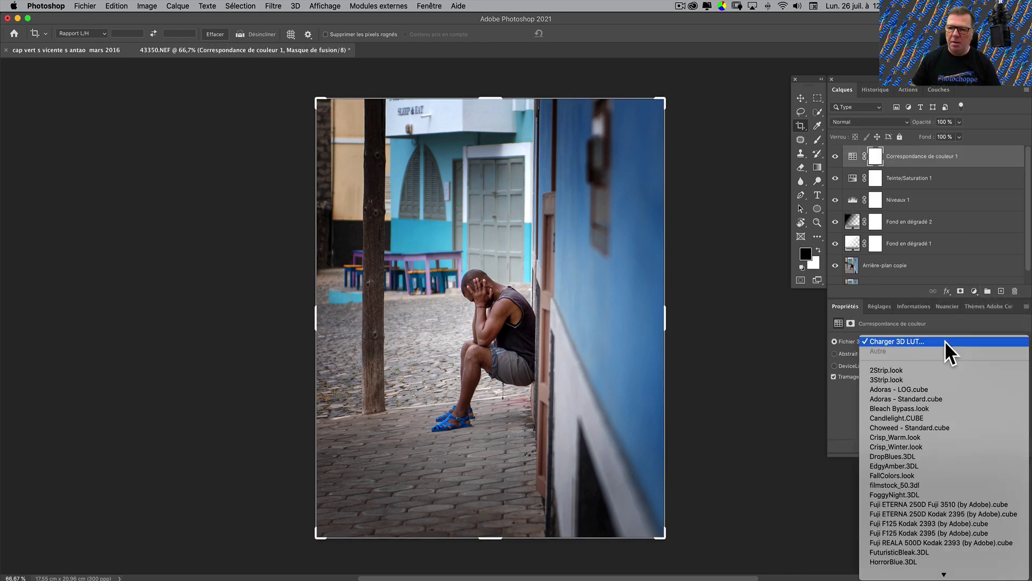
left_click(949, 495)
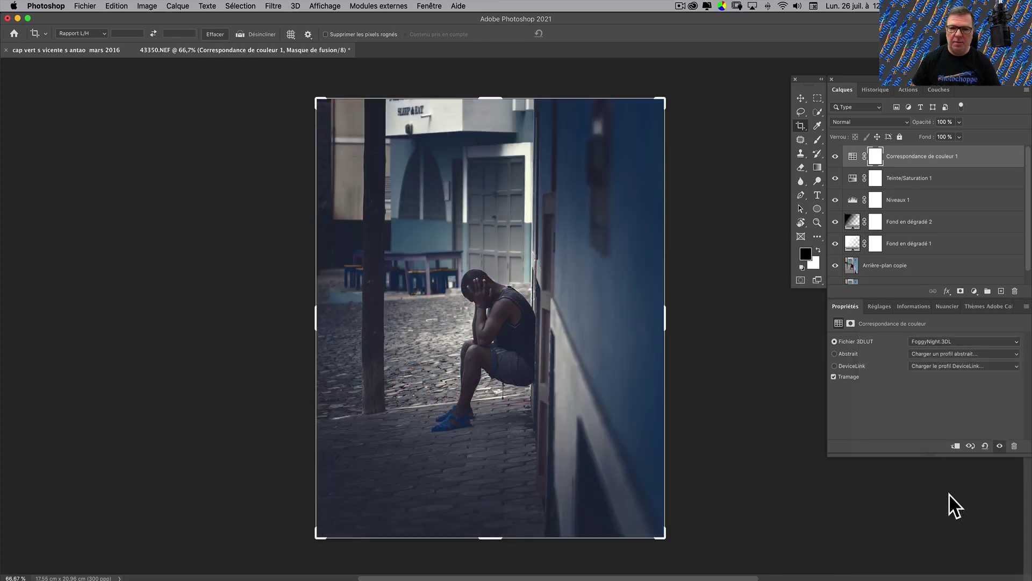
left_click(875, 121)
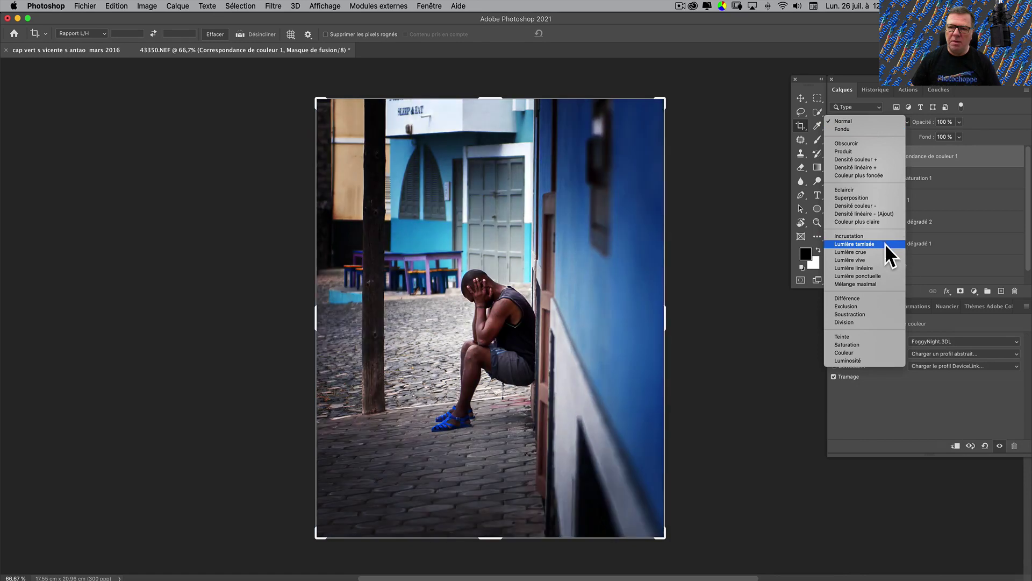
left_click(885, 243)
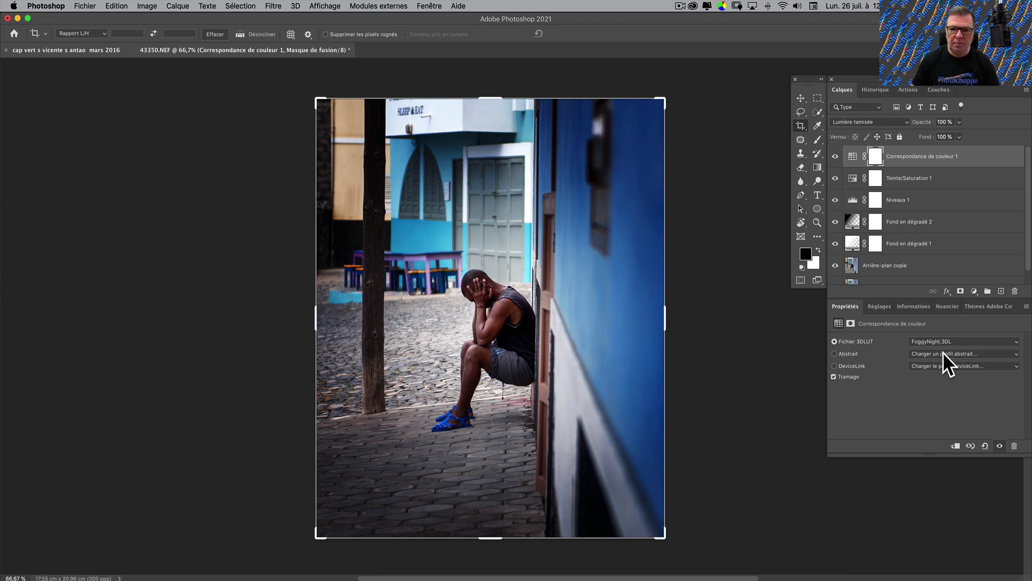
Try the Correspondance de couleur layer at about 45 % opacity and restore it to 100 %.
left_click(958, 121)
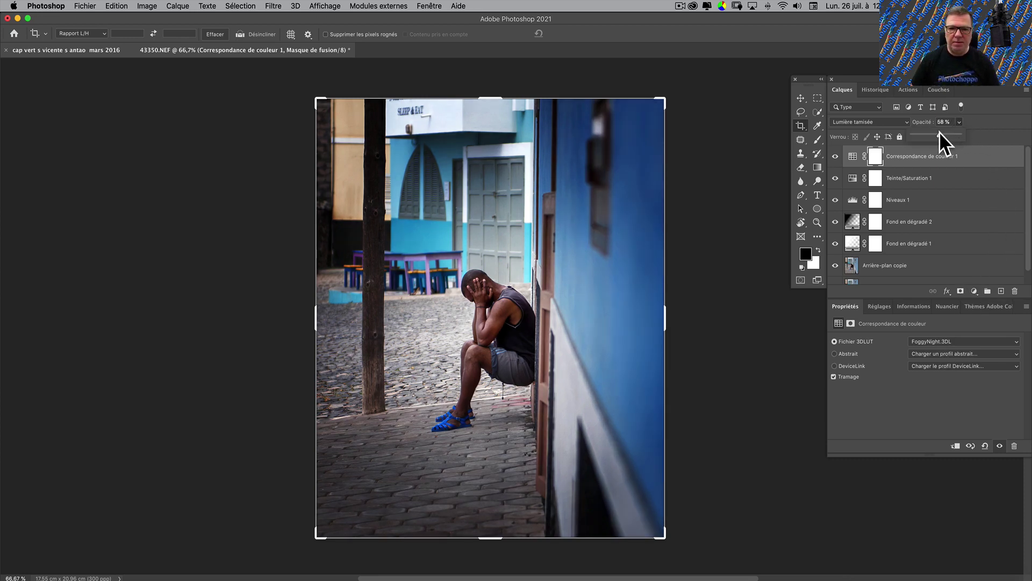
left_click_drag(940, 131, 937, 131)
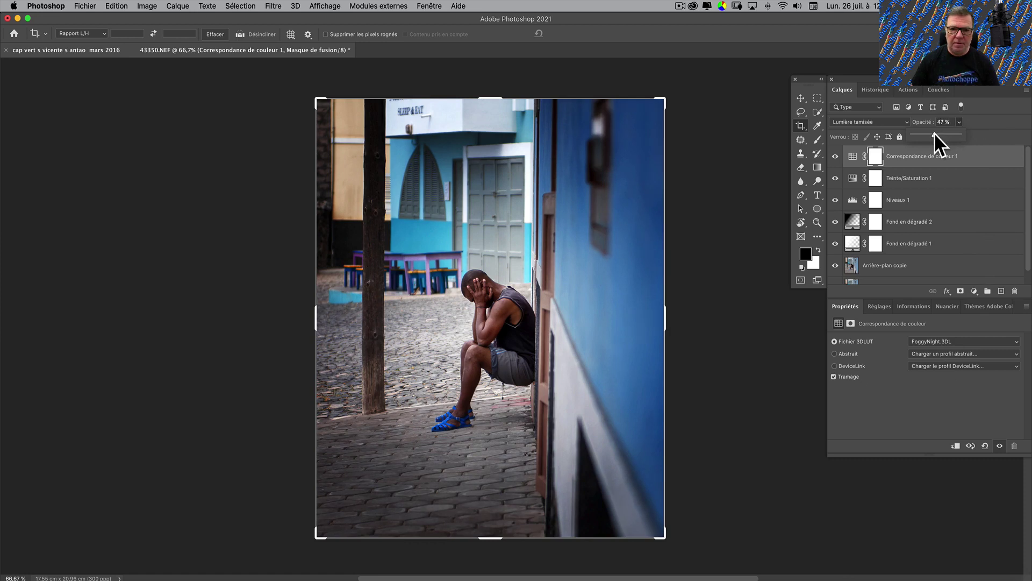
left_click(870, 159)
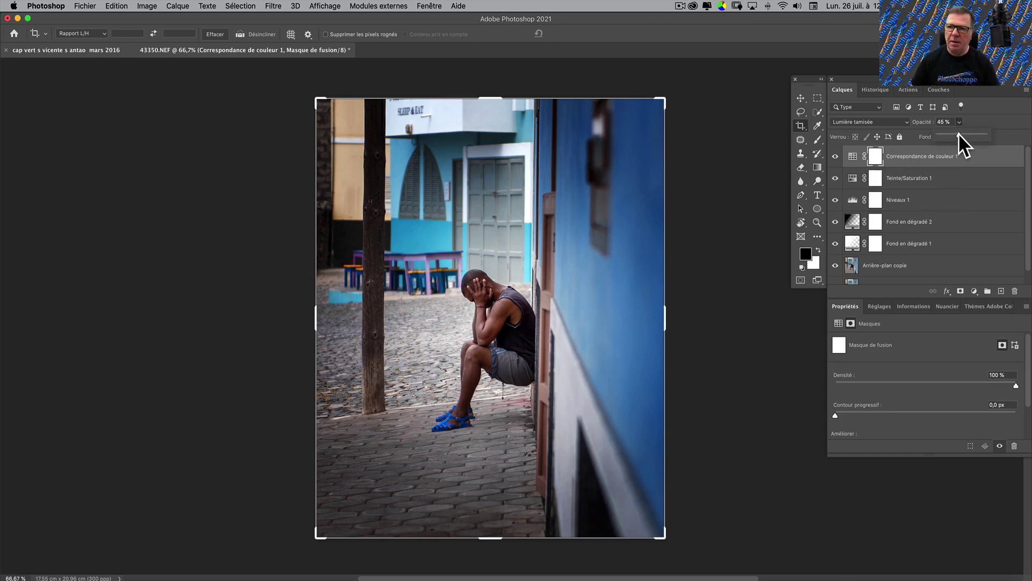
left_click_drag(958, 133, 998, 134)
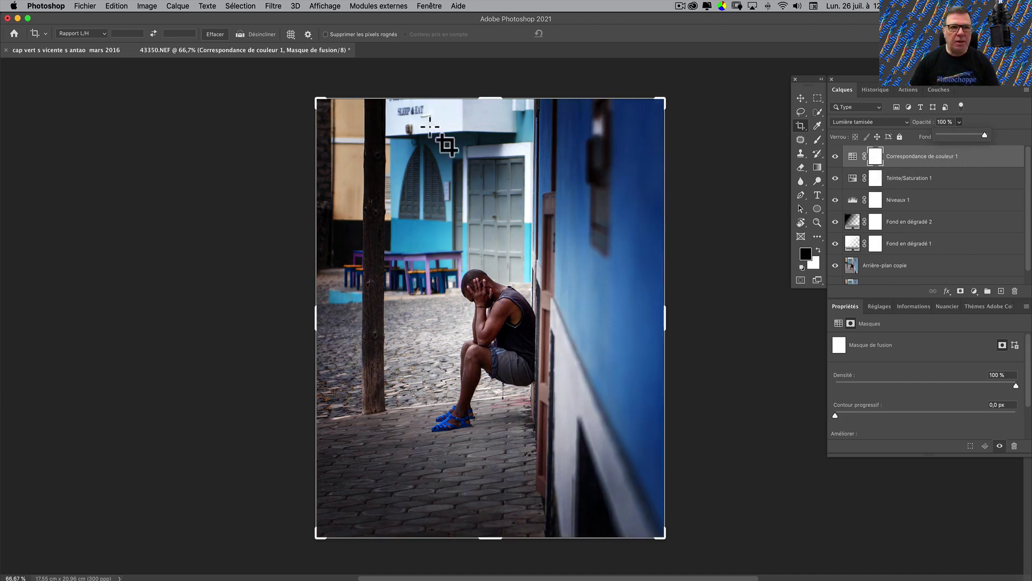
Activate the Gradient tool with the Noir, blanc preset, checking that both opacity stops are at 100 %.
left_click(816, 167)
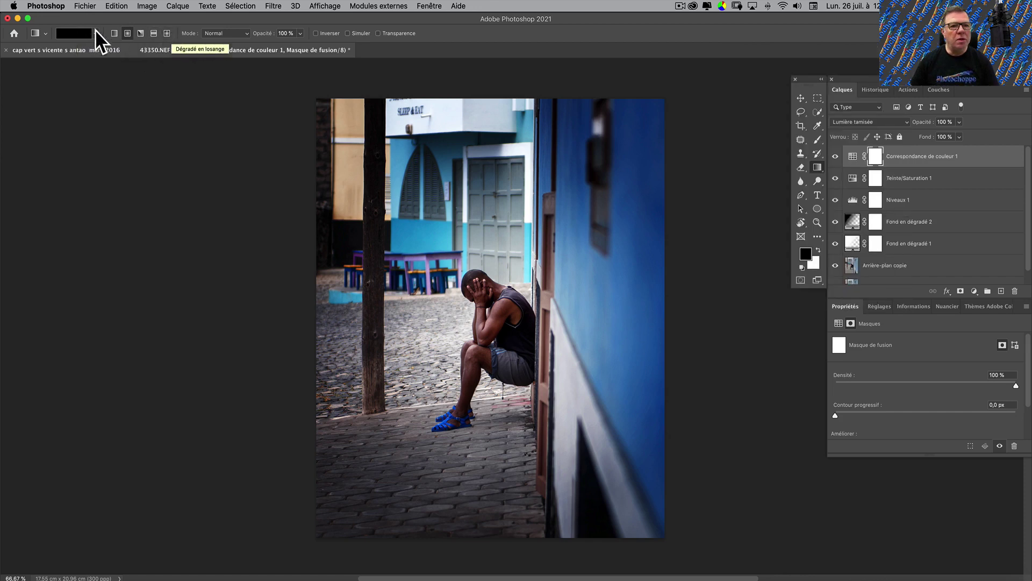
left_click(79, 34)
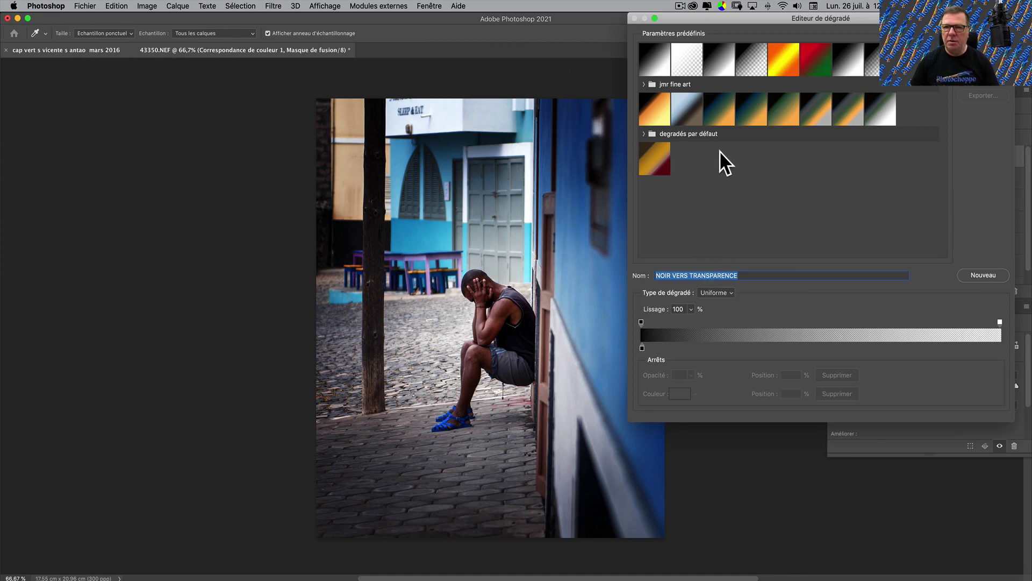
left_click(654, 65)
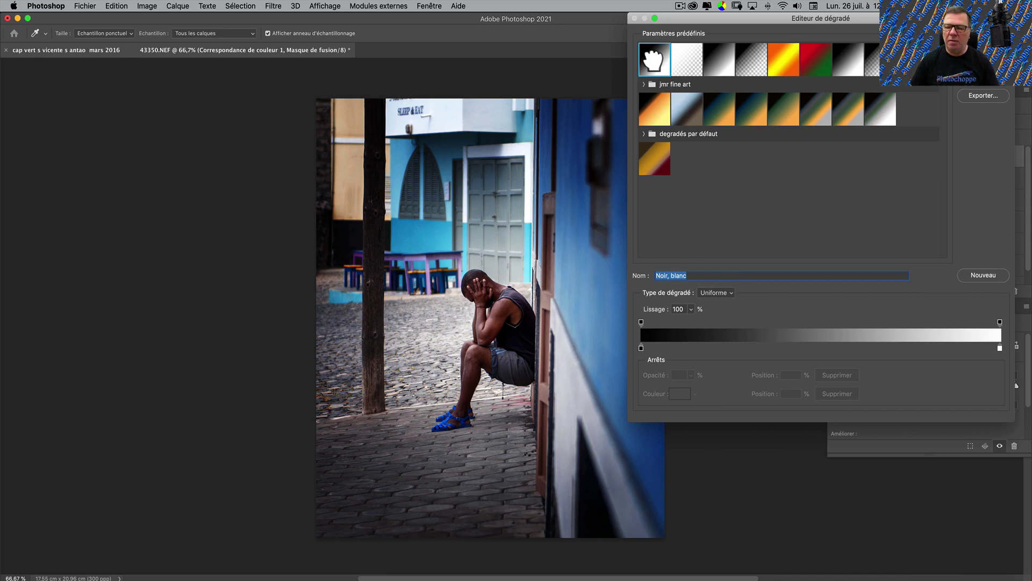
left_click(641, 322)
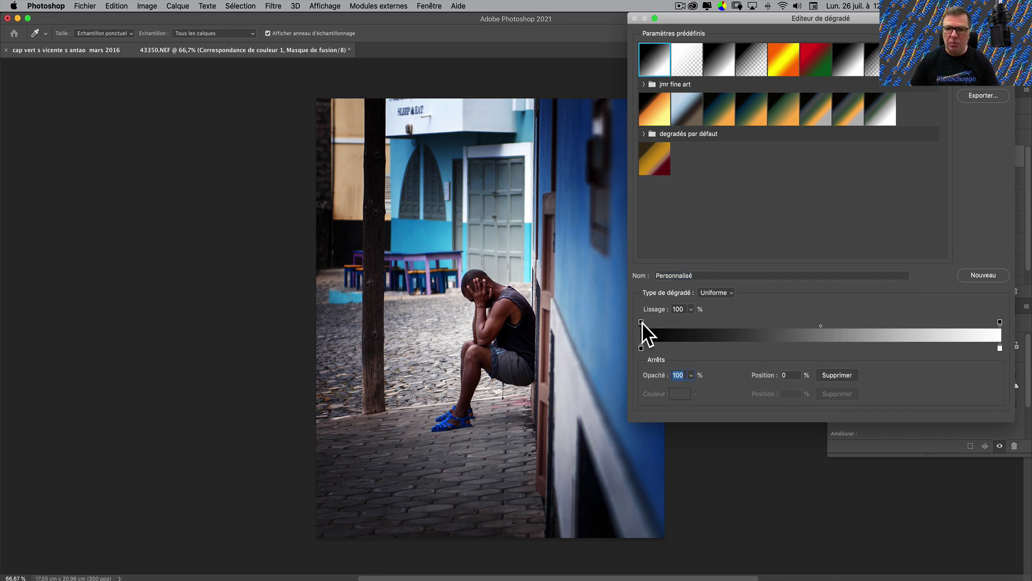
left_click(1000, 322)
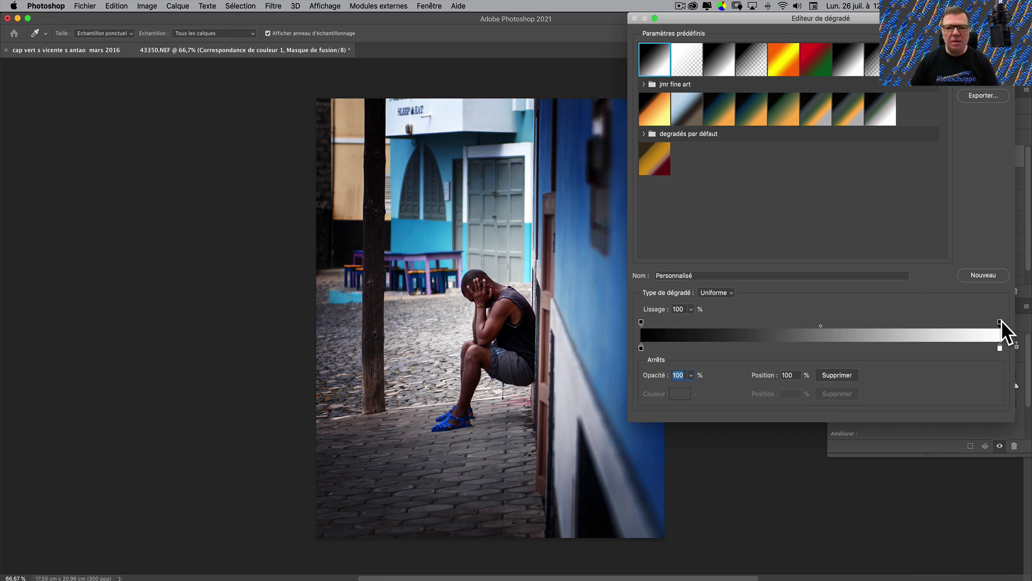
key("Return")
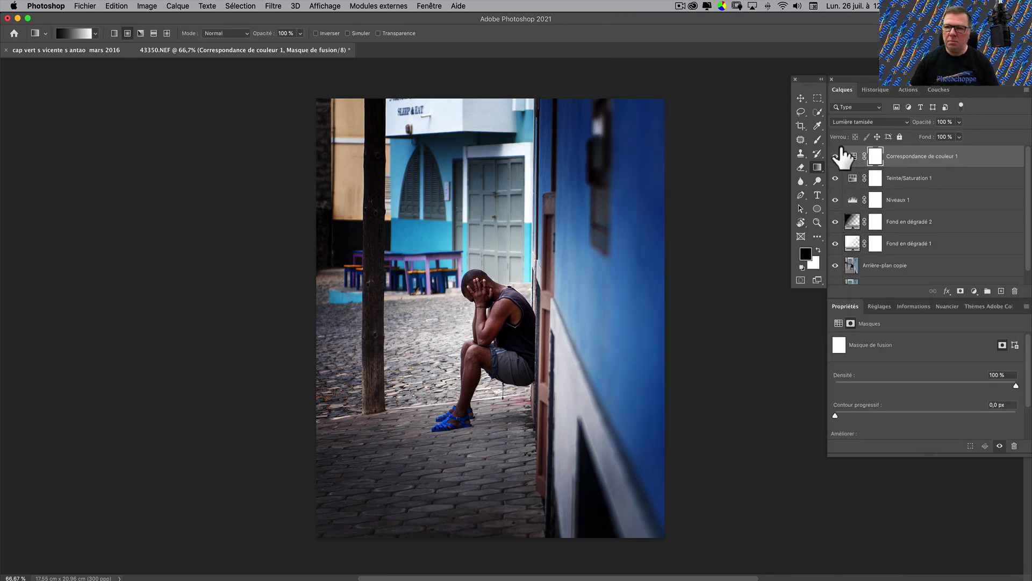
Draw a radial gradient on the Correspondance de couleur mask from the wall beside the man's head past his feet, and inspect the mask alone.
left_click_drag(438, 433, 415, 432)
left_click_drag(561, 257, 418, 438)
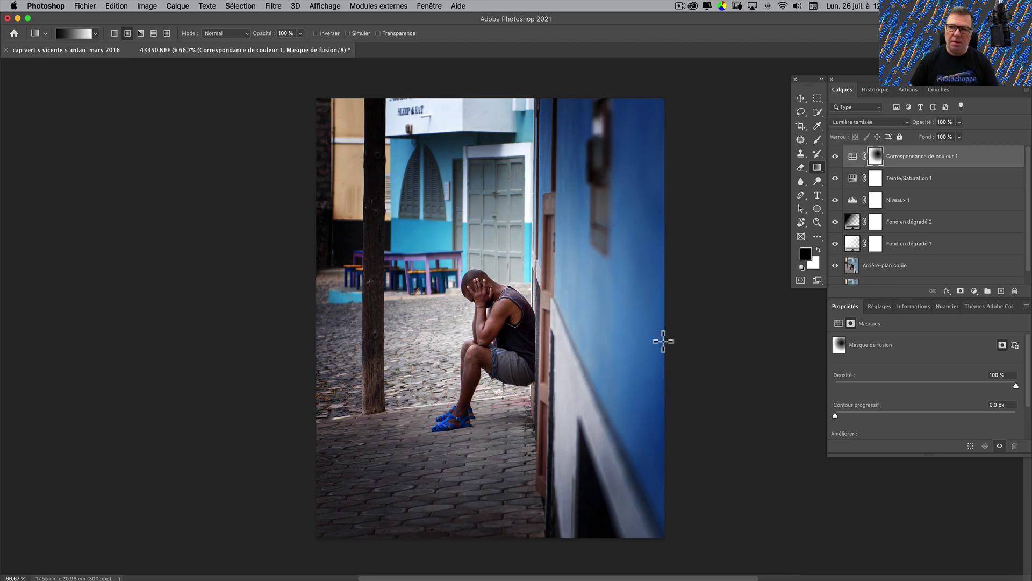
left_click(876, 157, "alt")
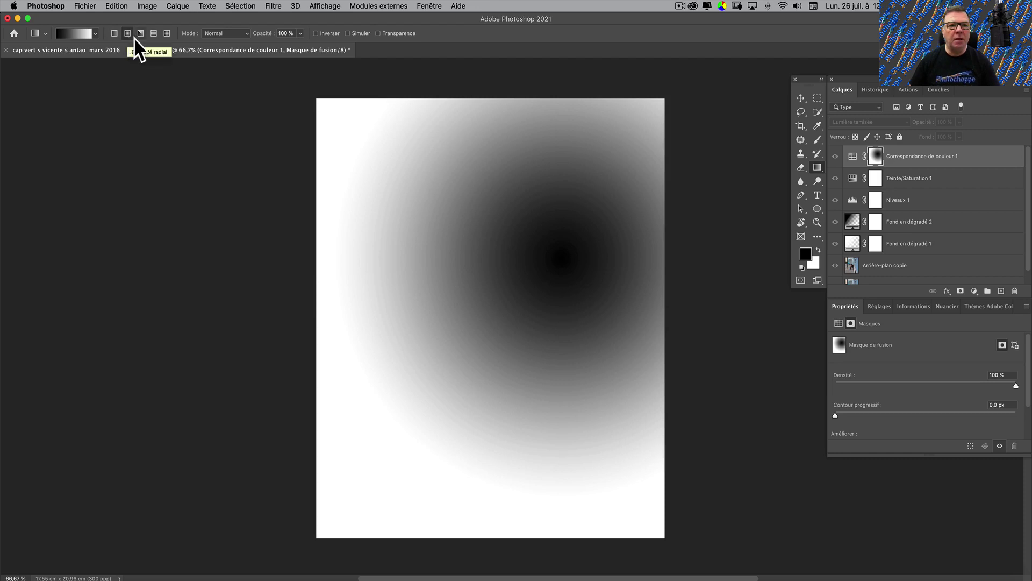
left_click(914, 157)
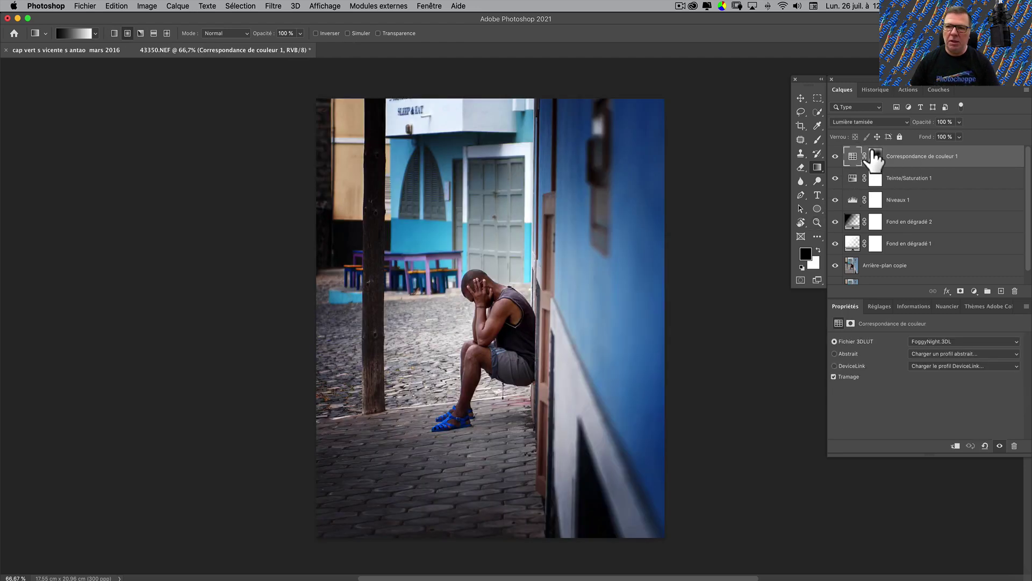
Set the opacity of the Correspondance de couleur layer to 70 %.
mouse_move(874, 159)
left_mouse_down()
mouse_move(543, 260)
mouse_move(428, 429)
mouse_move(468, 404)
mouse_move(498, 315)
mouse_move(472, 431)
mouse_move(882, 143)
left_mouse_up()
left_click(960, 121)
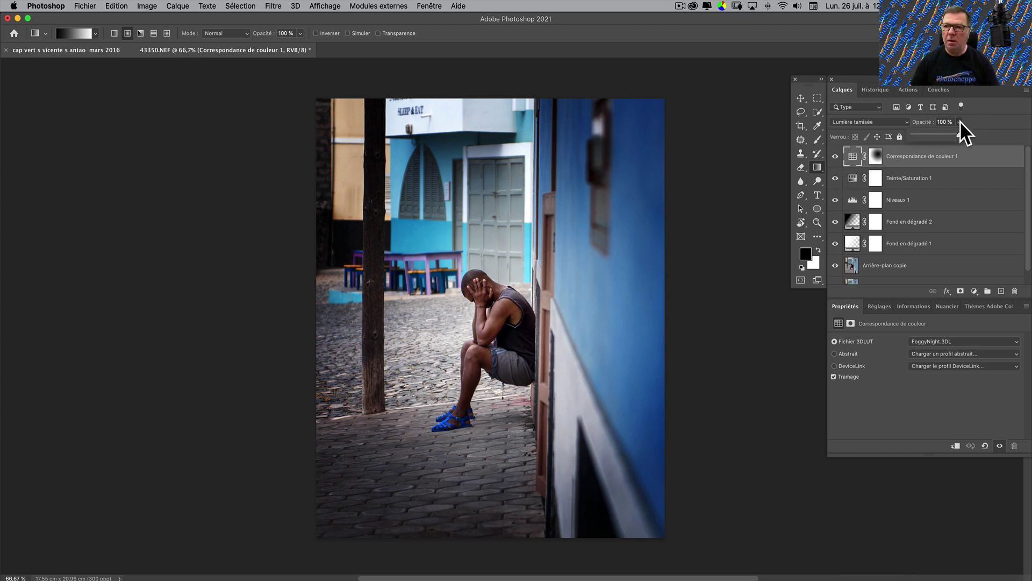
left_click_drag(959, 121, 945, 133)
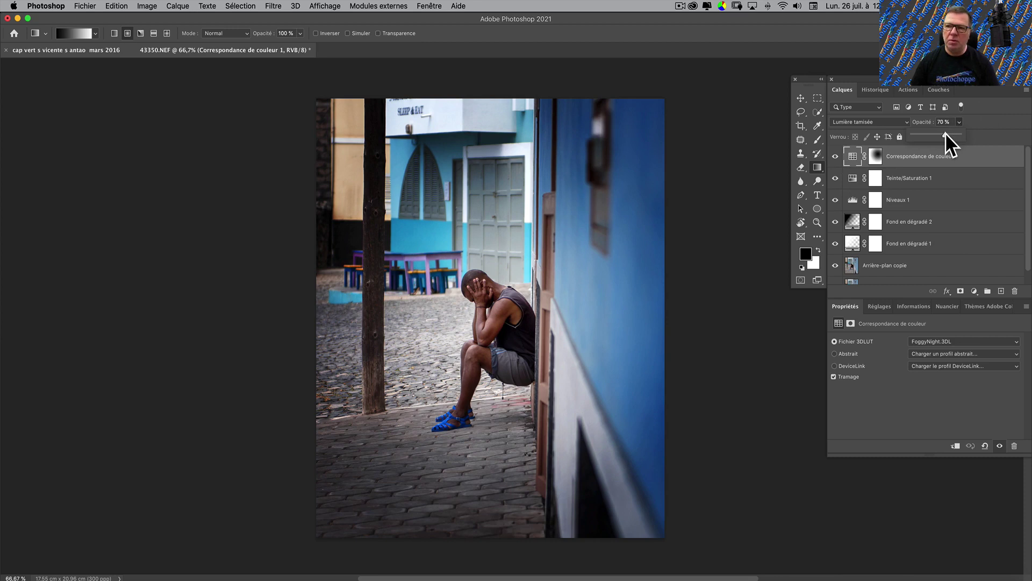
left_click(975, 123)
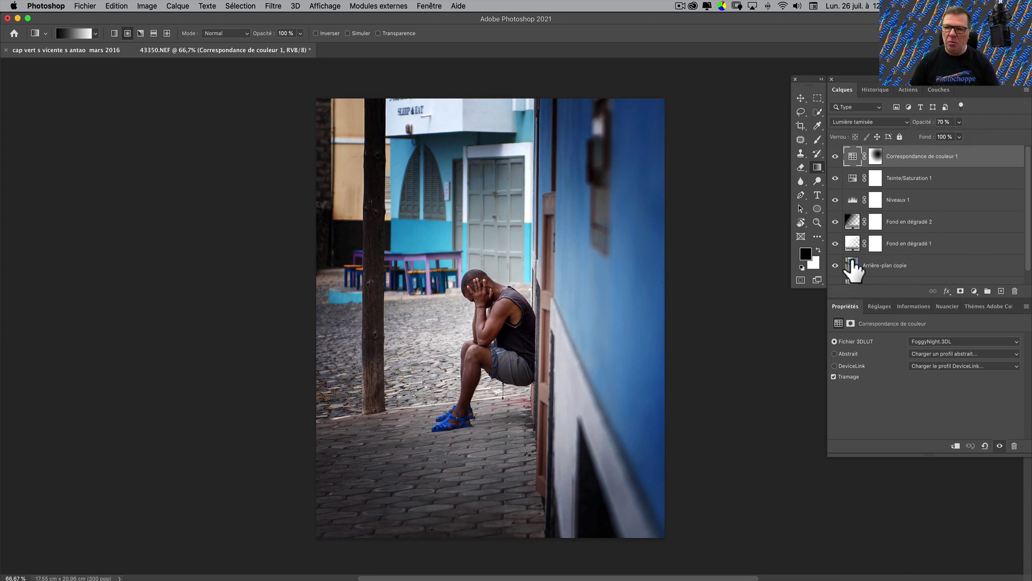
Compare the finished image with the original by showing Calque 0 alone and restoring all layers.
scroll(852, 262, "down", 1)
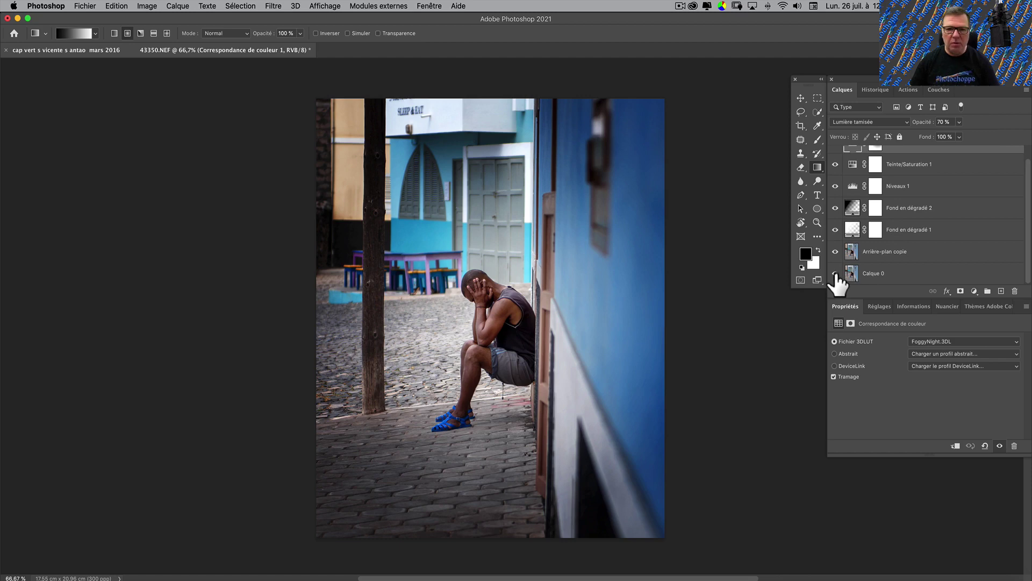
left_click(835, 274, "alt")
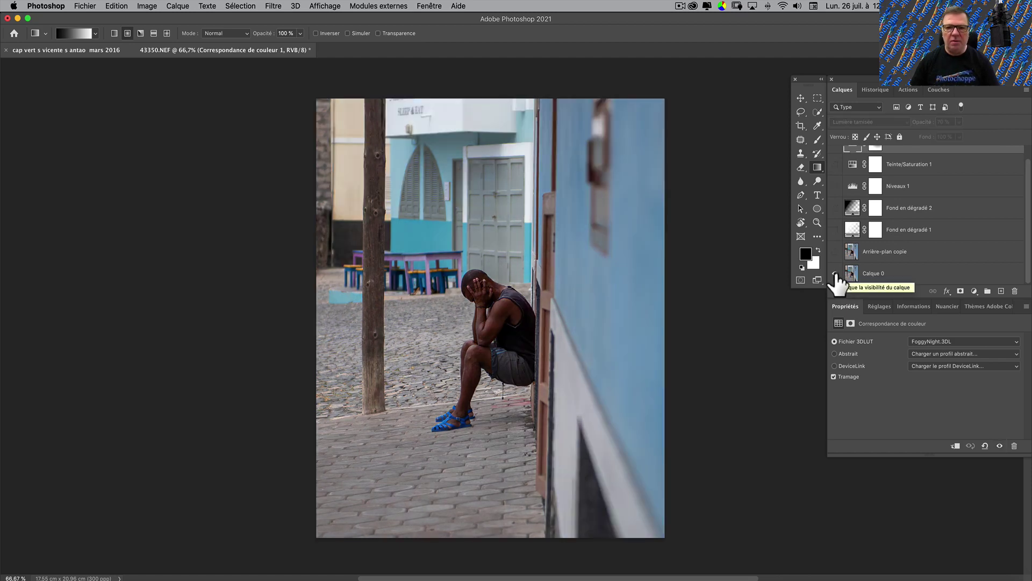
left_click(835, 274, "alt")
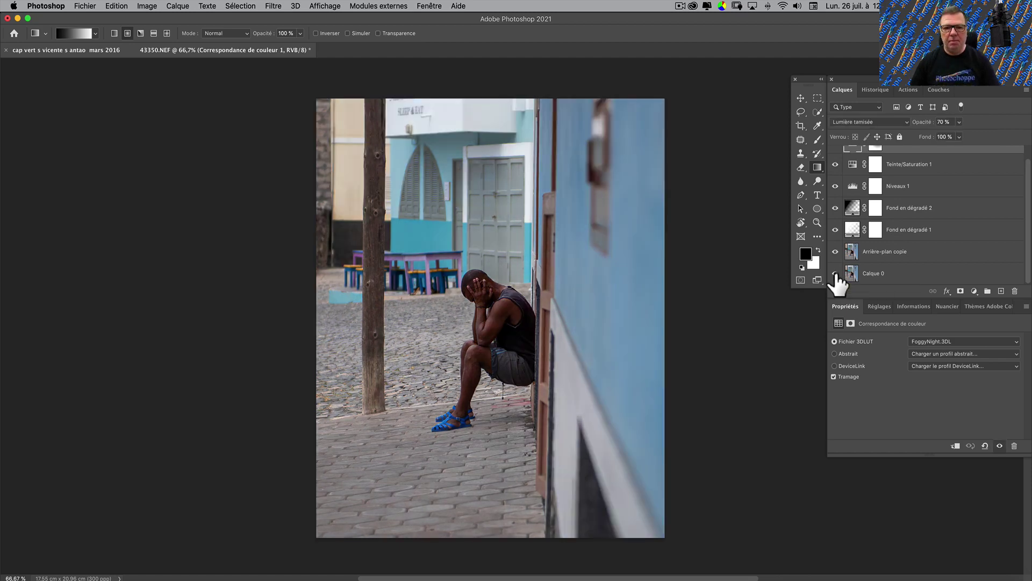